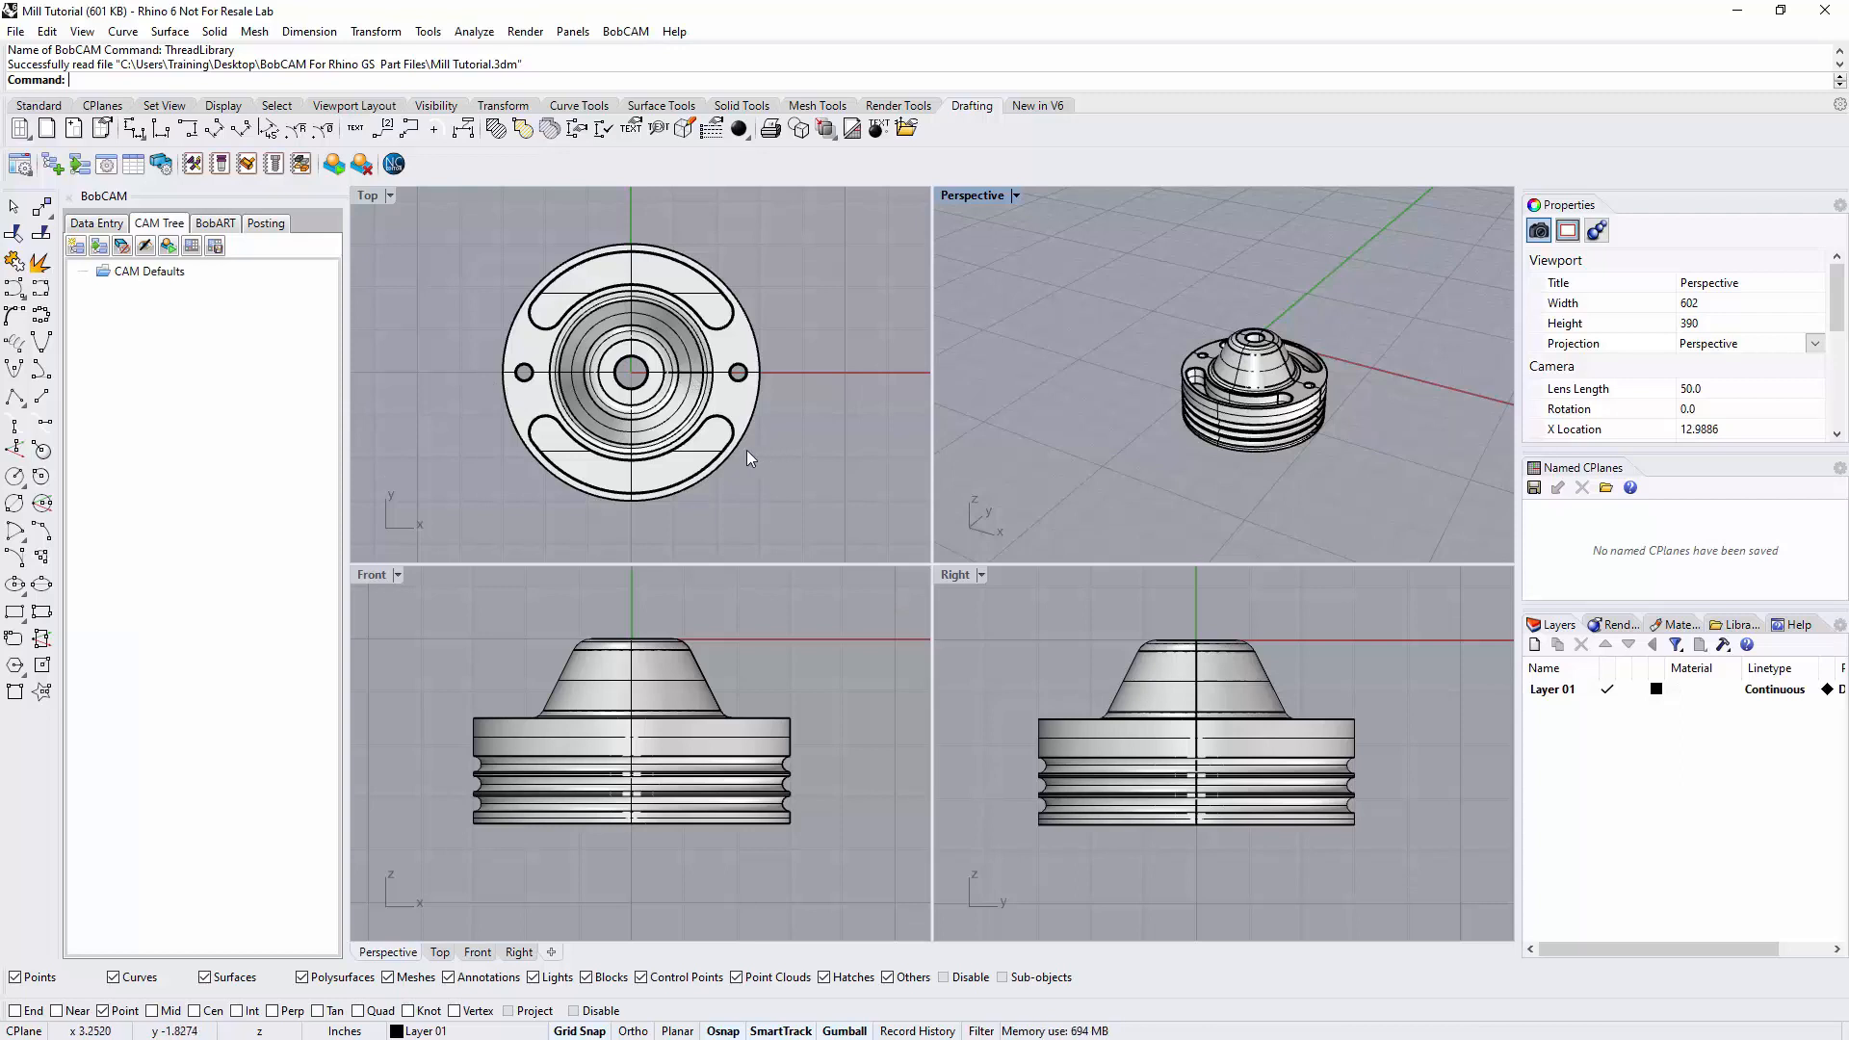
# Create a new milling job for the BC_3x_Mill machine with the Stock Wizard and assign the solid part as the workpiece.
pyautogui.click(147, 273)
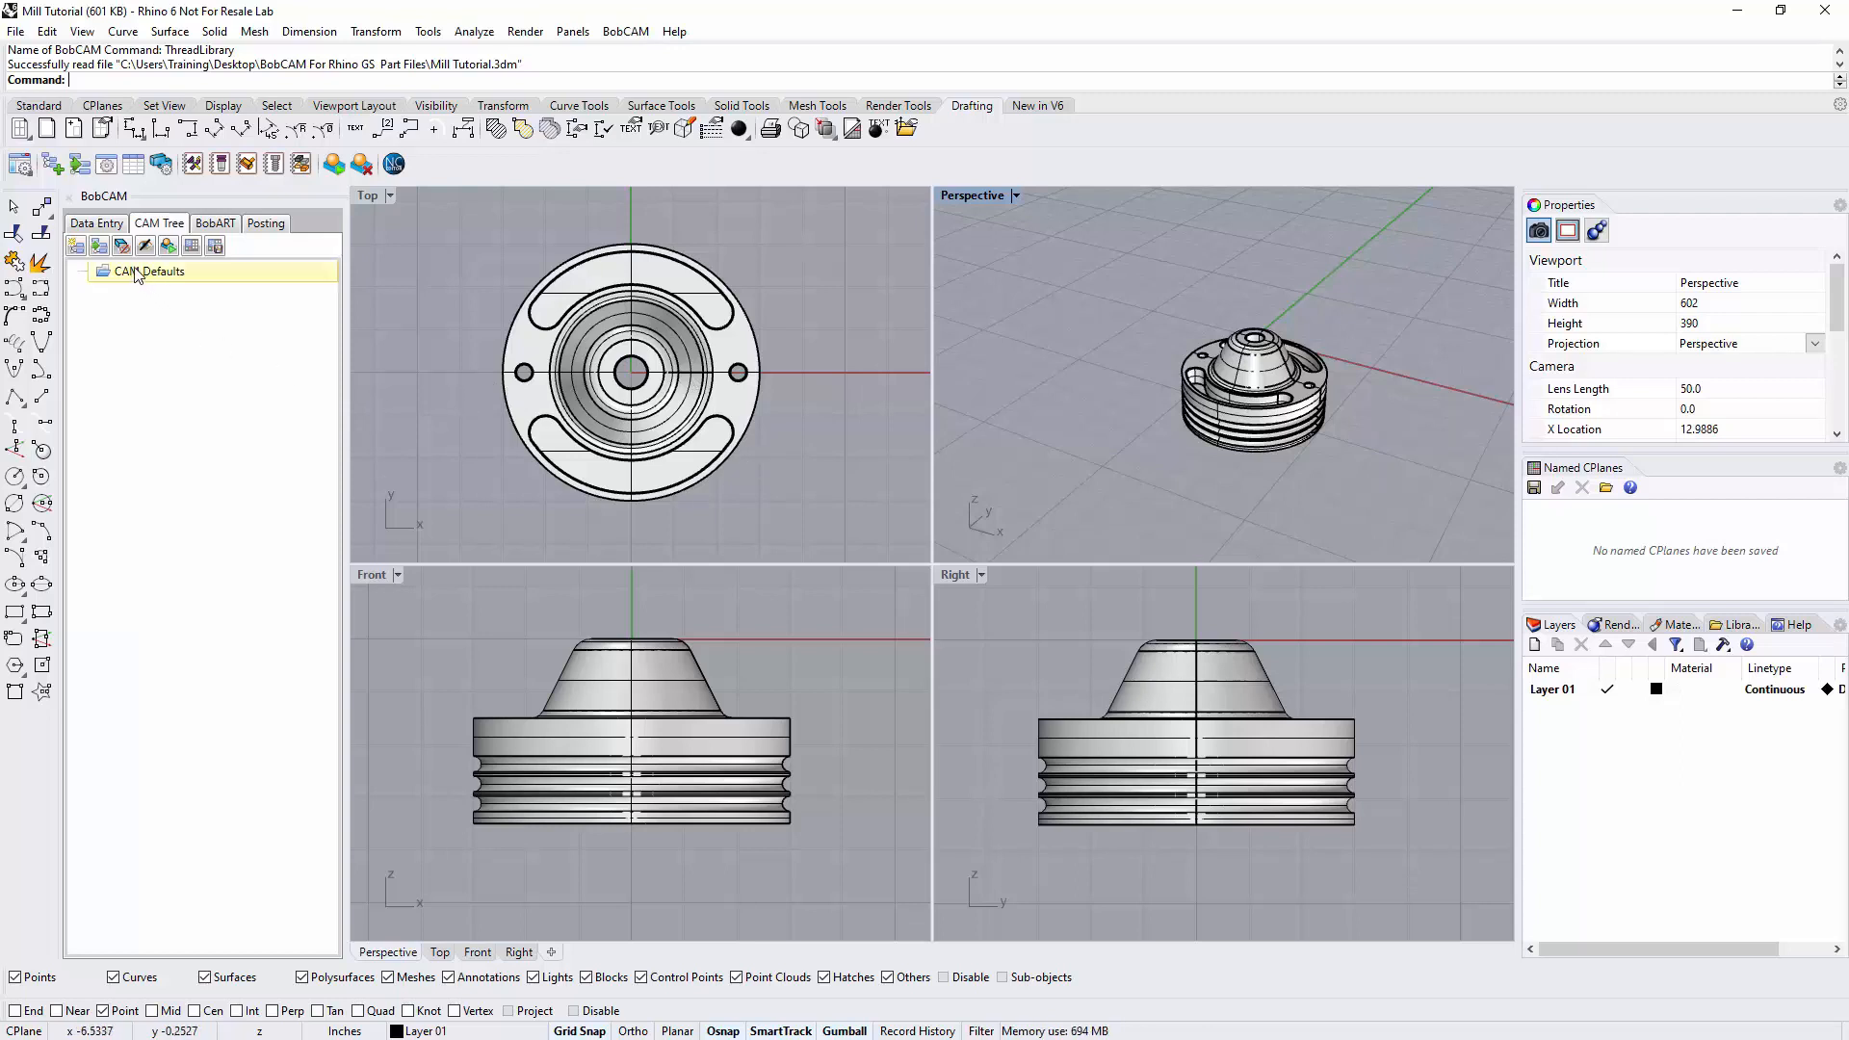
pyautogui.rightClick(137, 275)
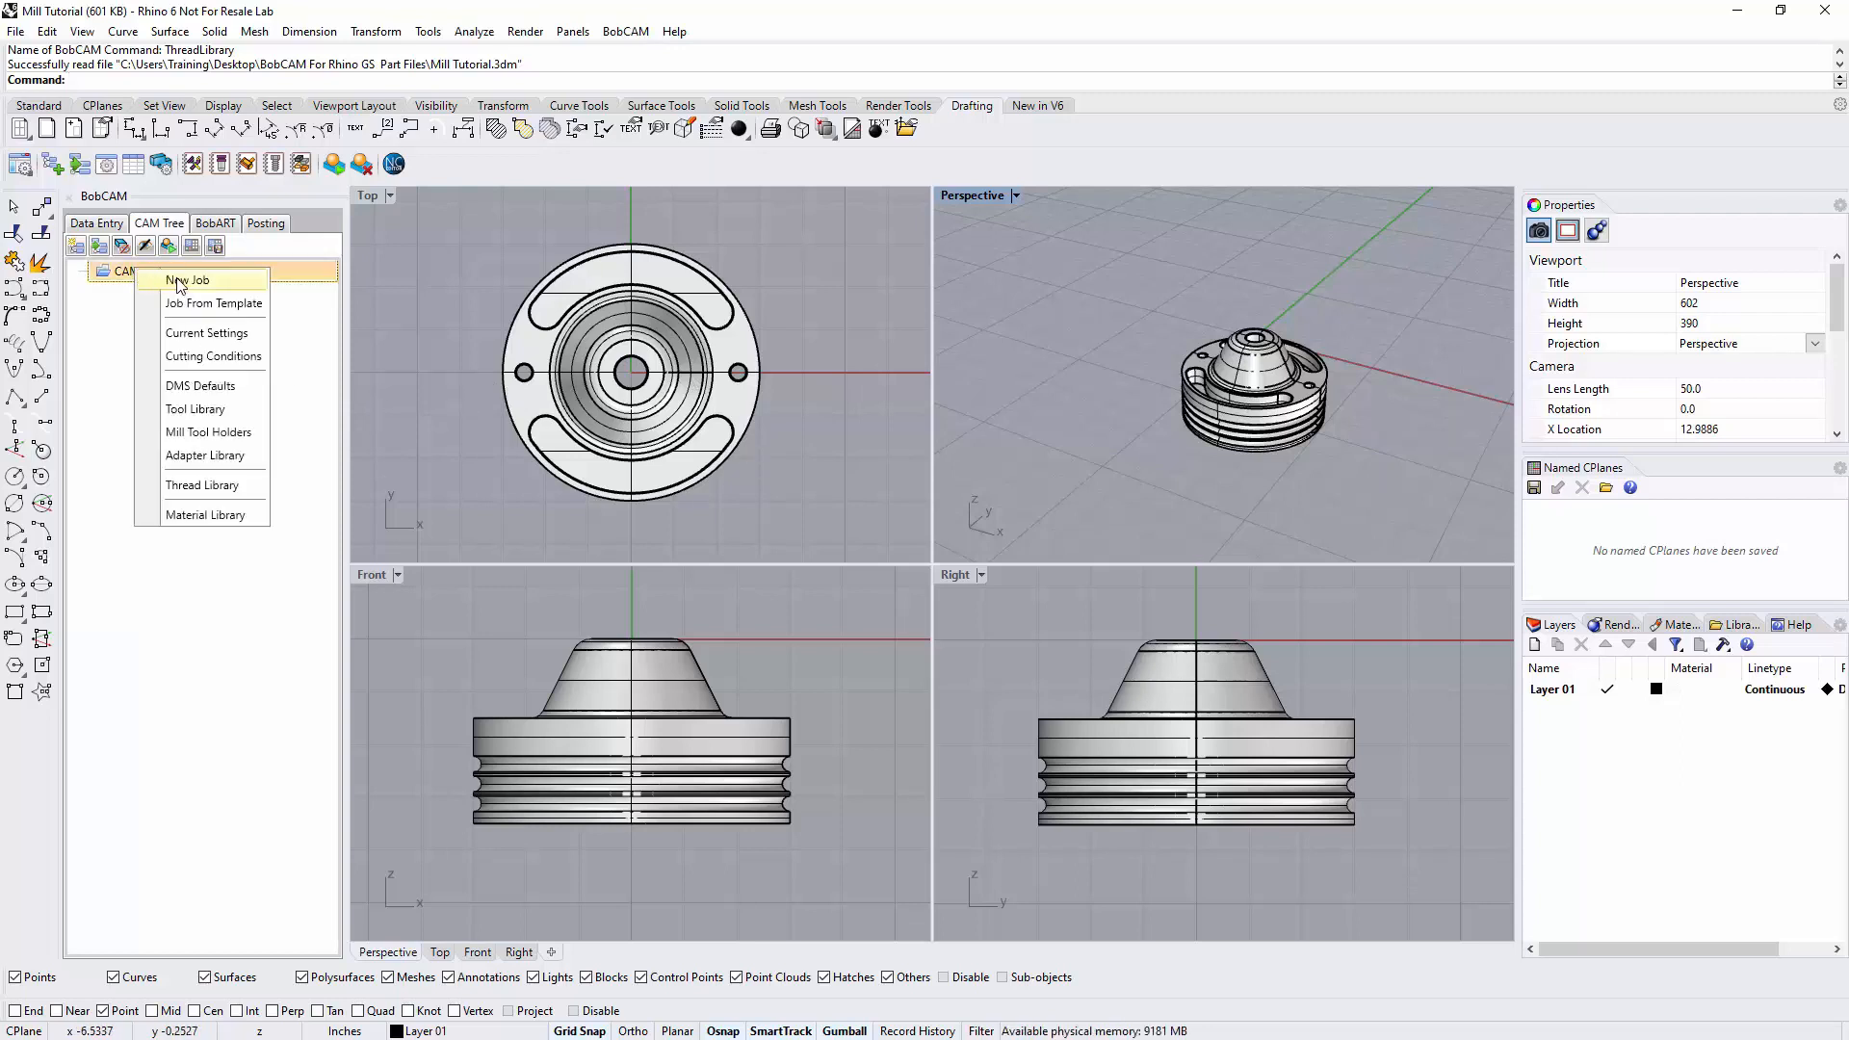
pyautogui.click(179, 282)
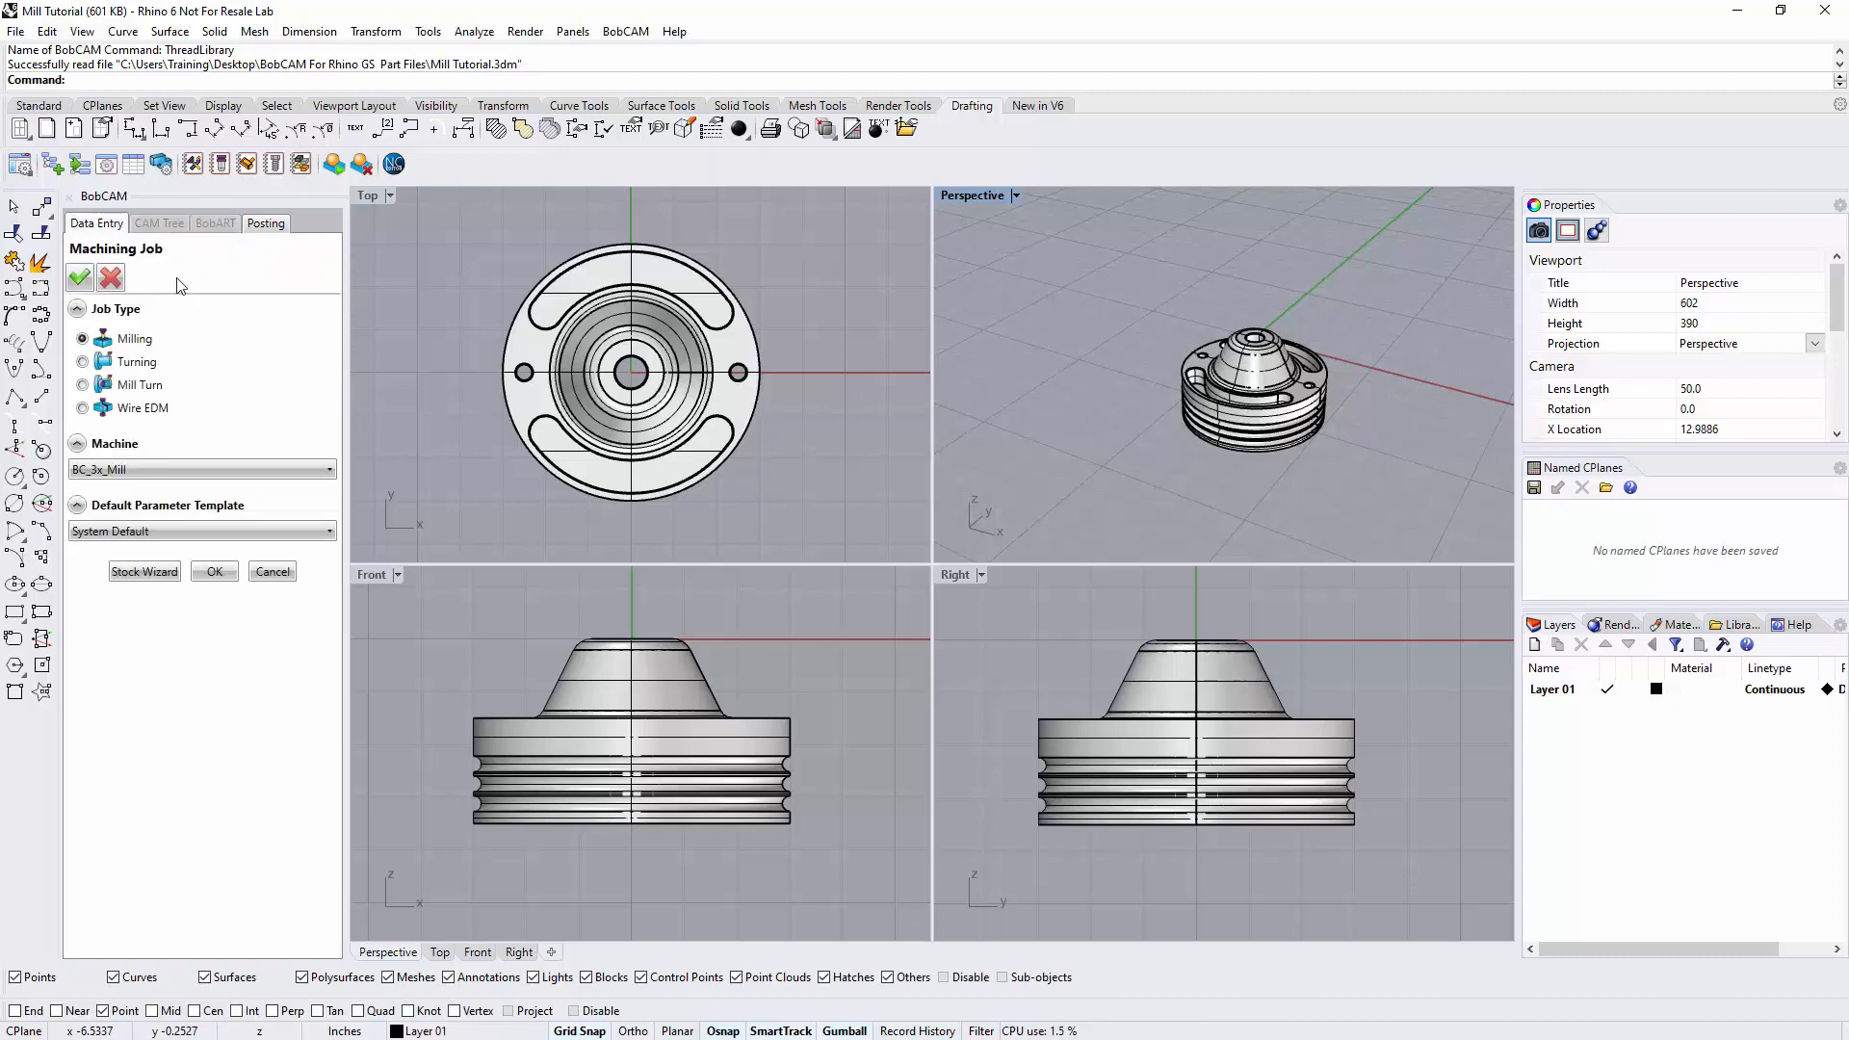
pyautogui.click(162, 572)
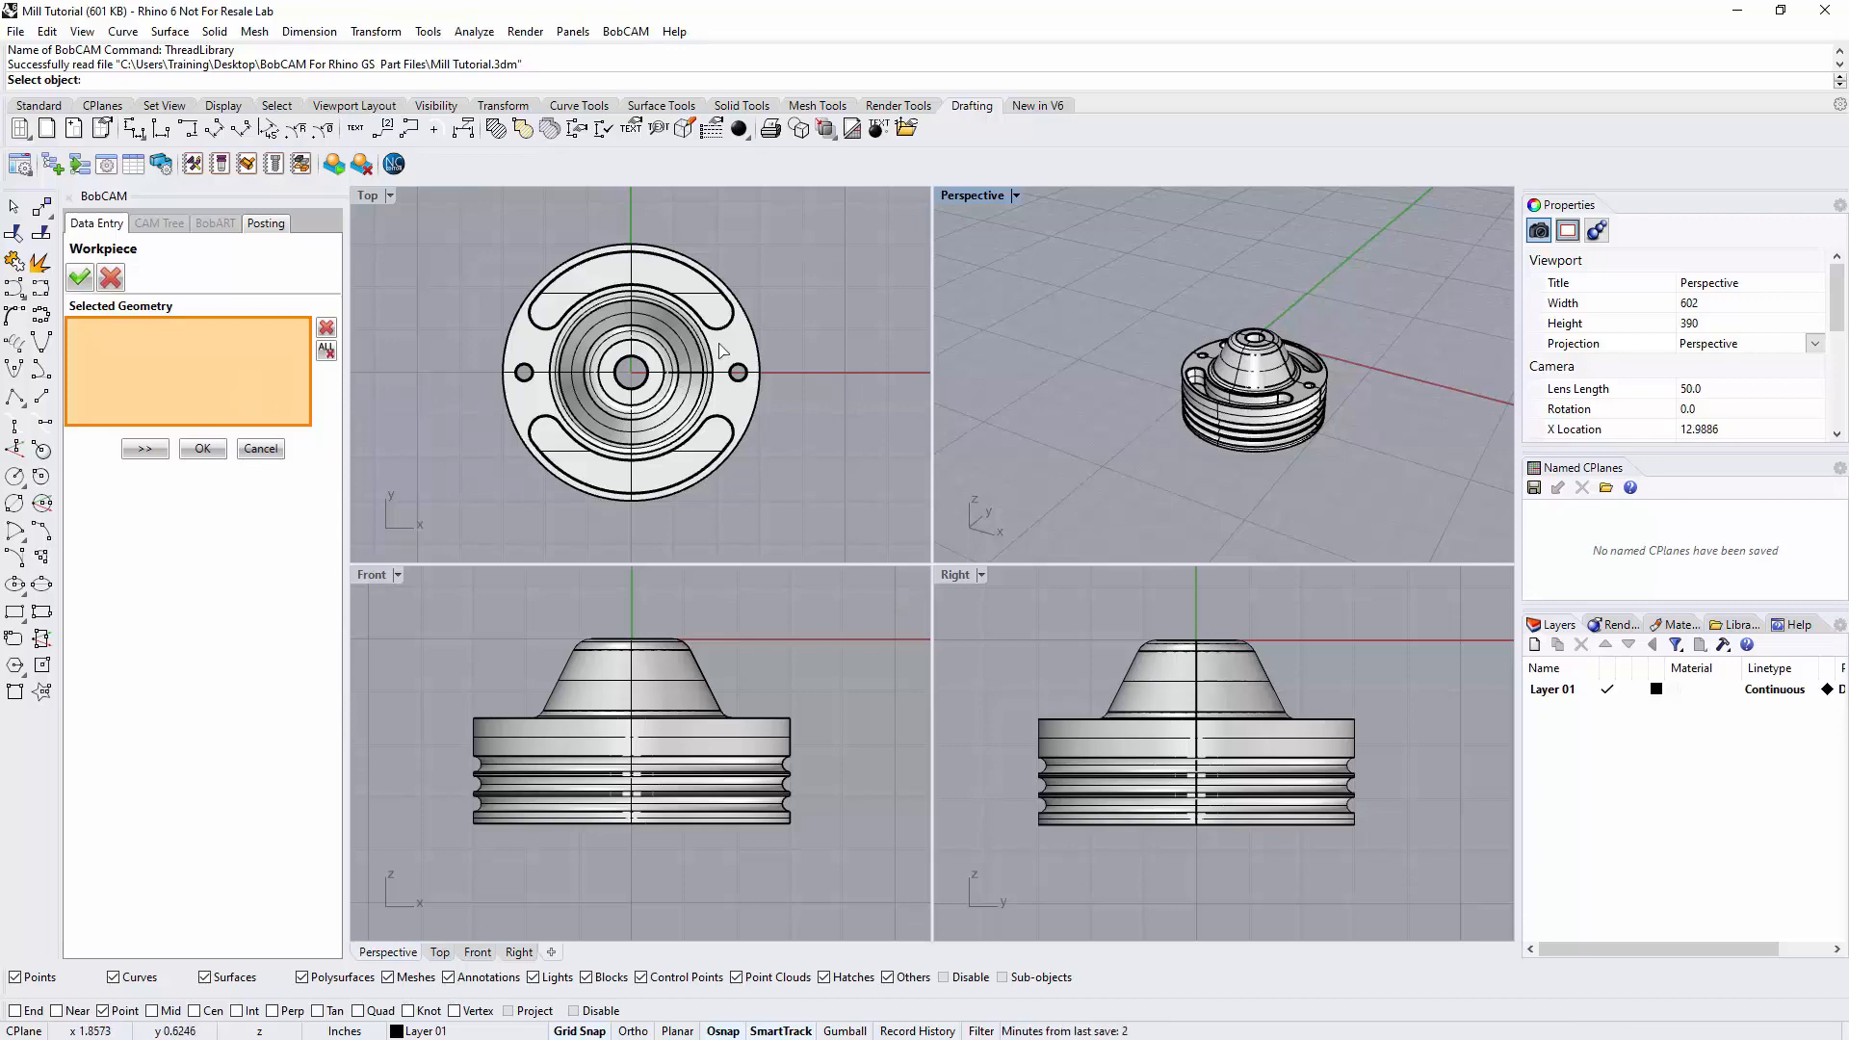
pyautogui.click(742, 419)
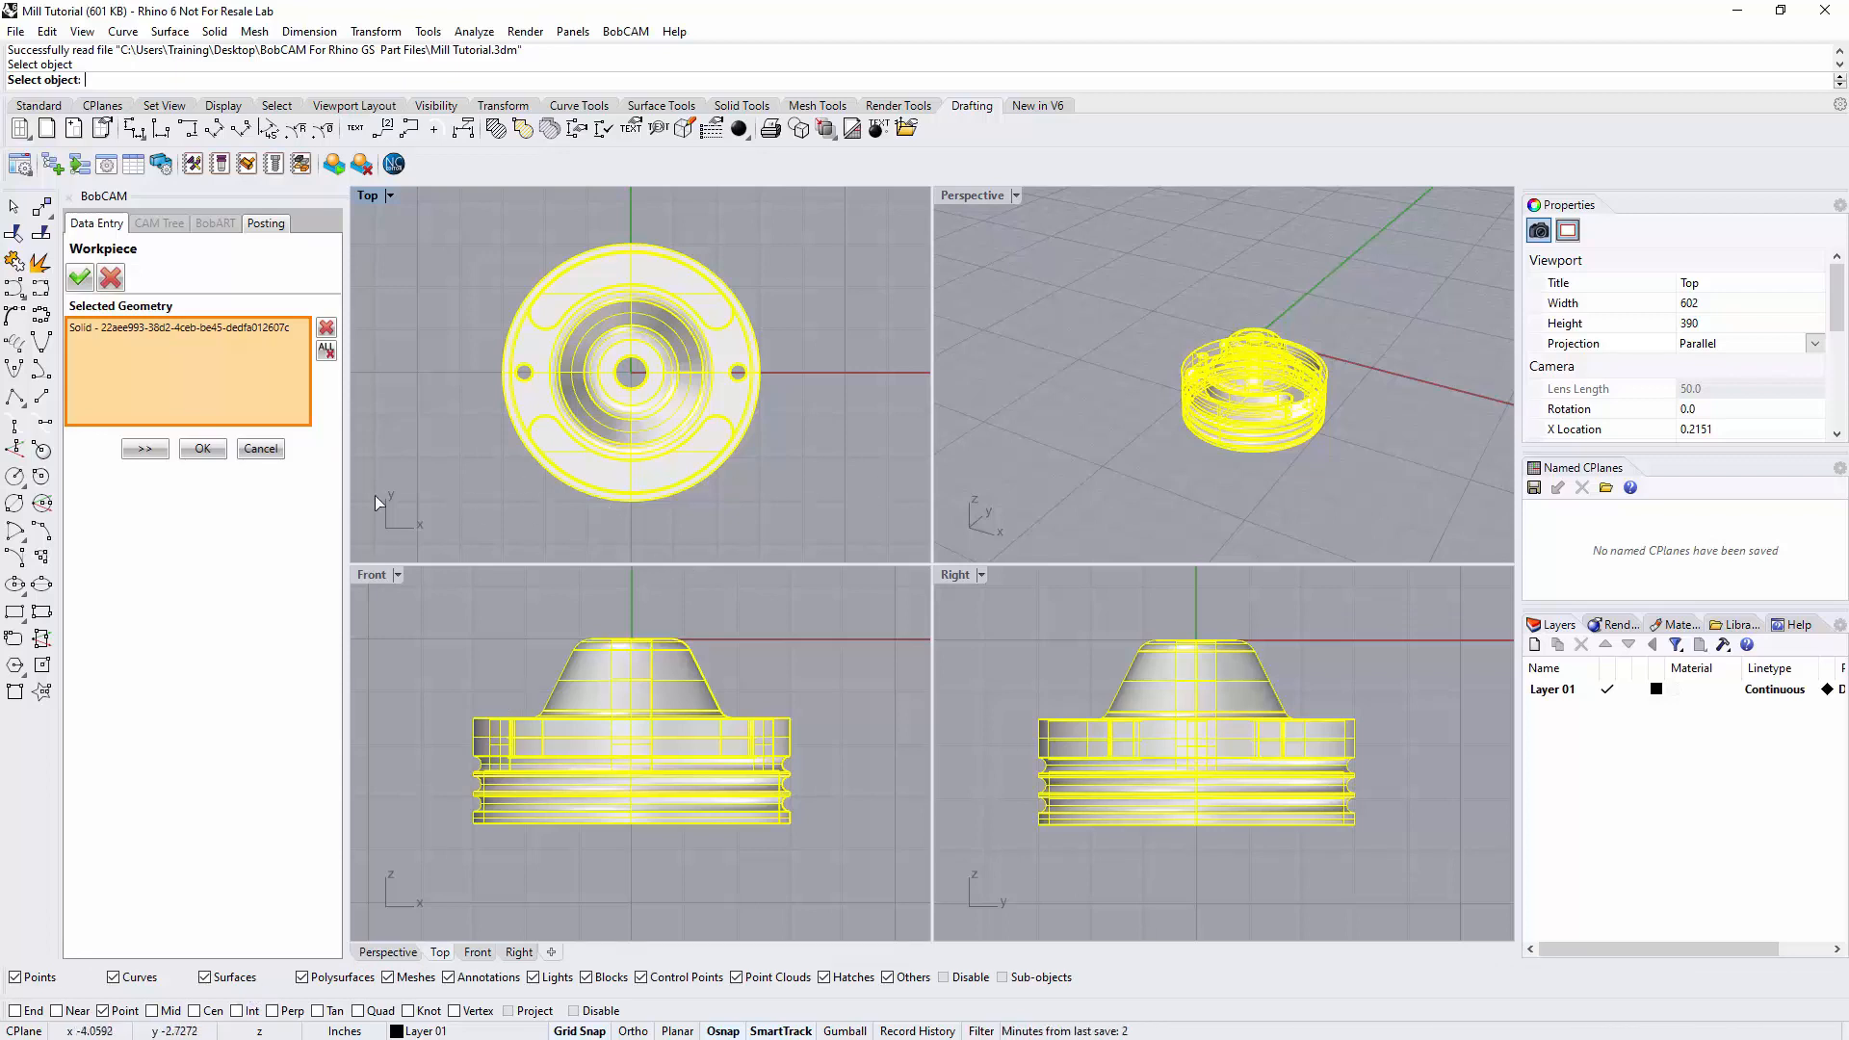
pyautogui.click(144, 449)
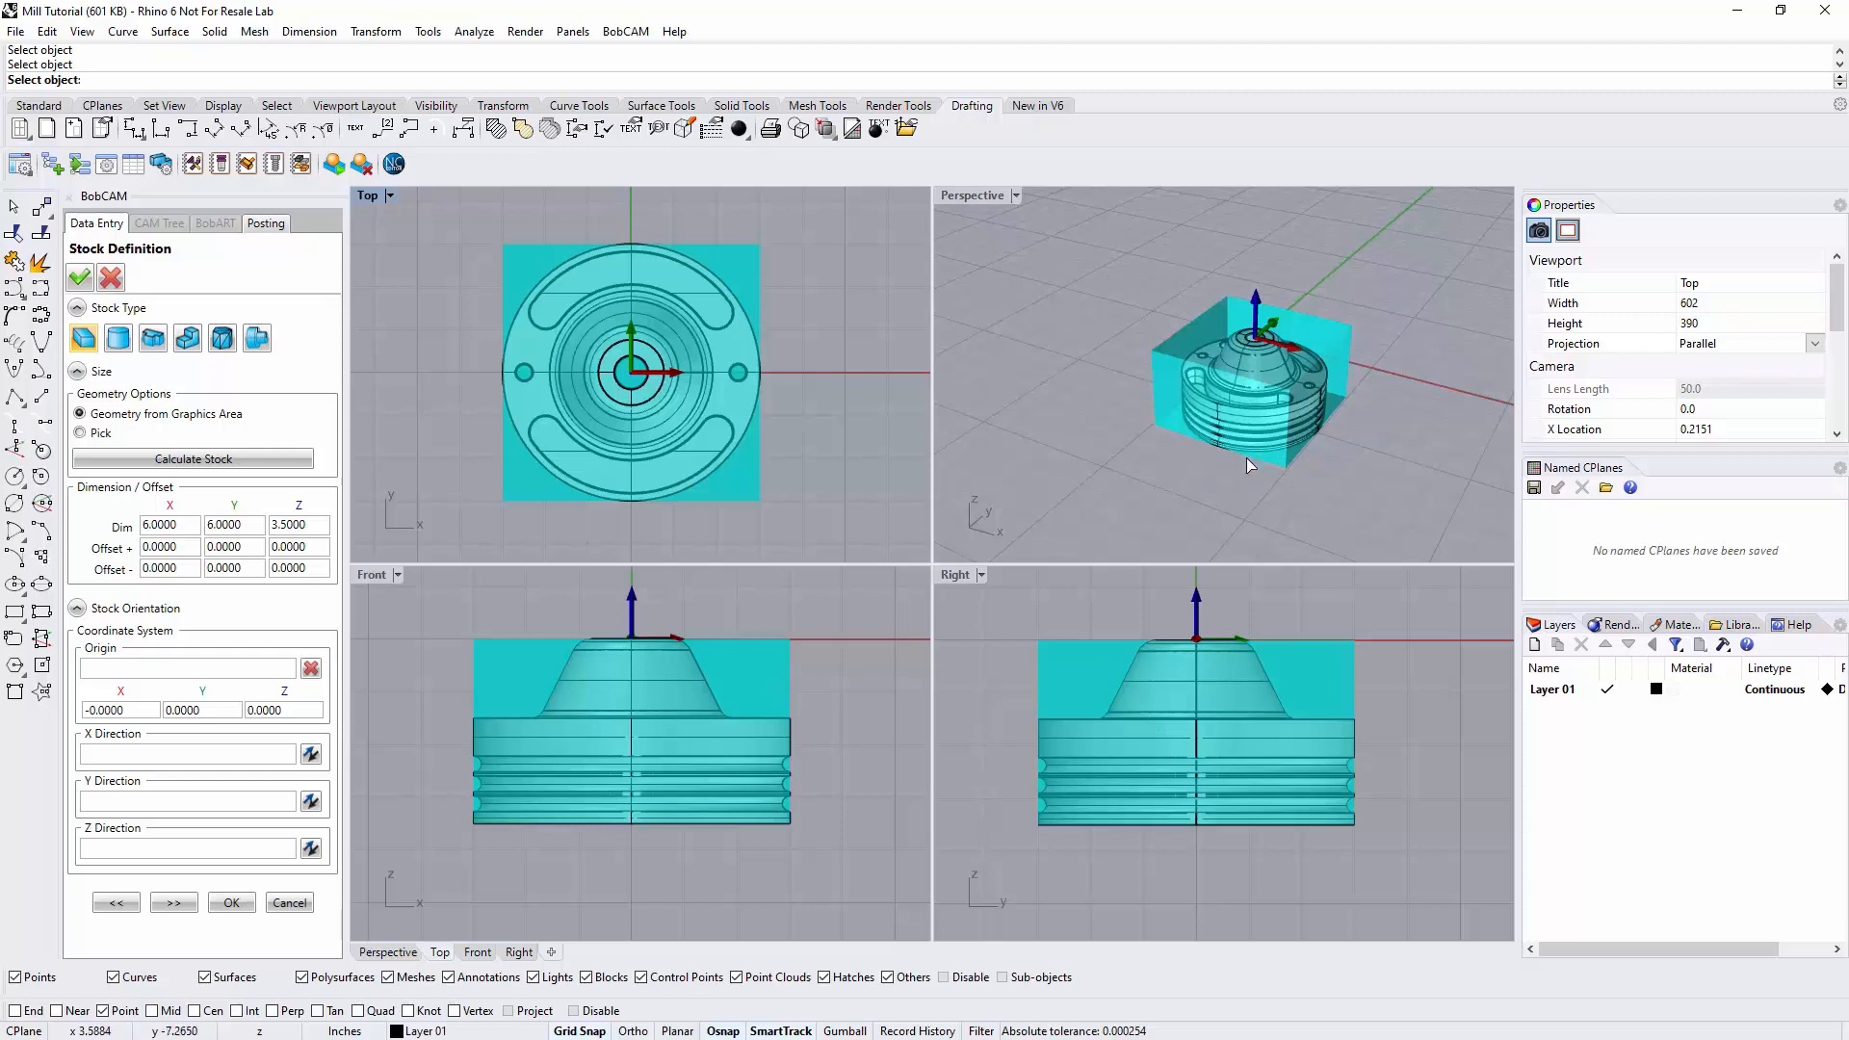
pyautogui.doubleClick(166, 526)
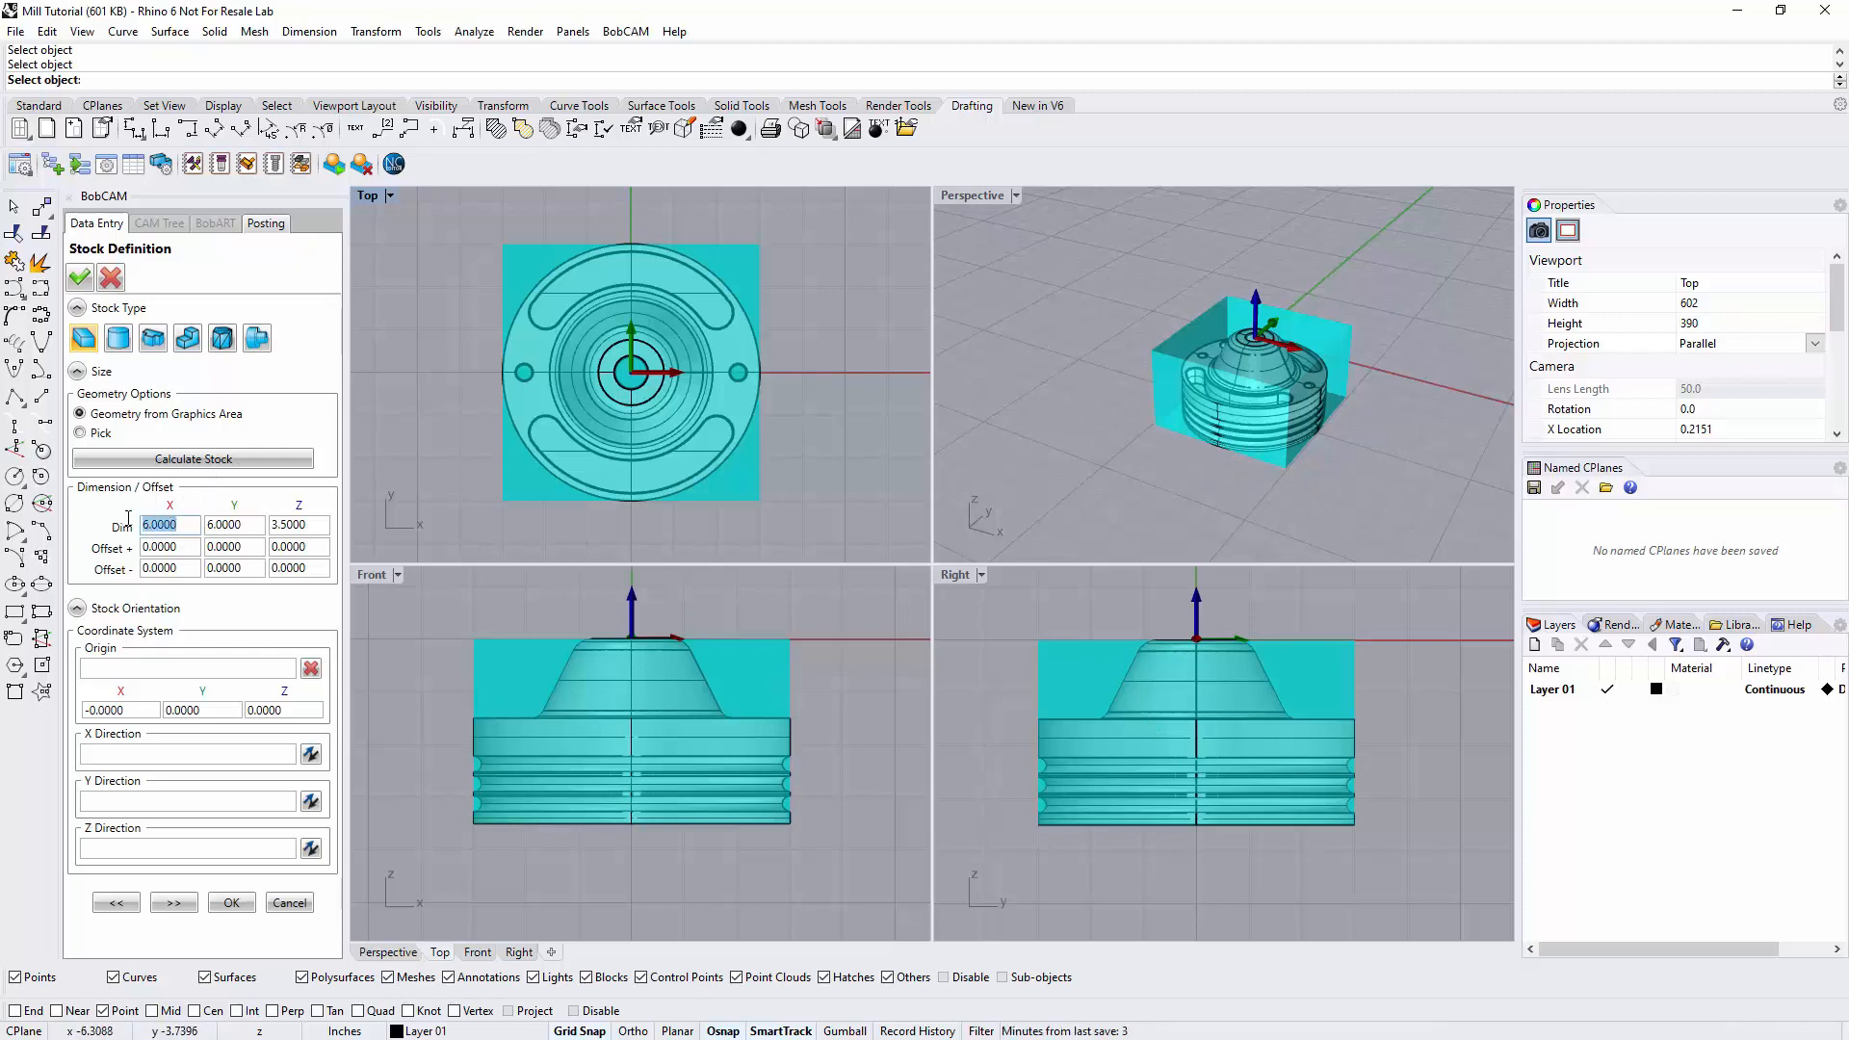
pyautogui.click(252, 526)
pyautogui.press('Tab')
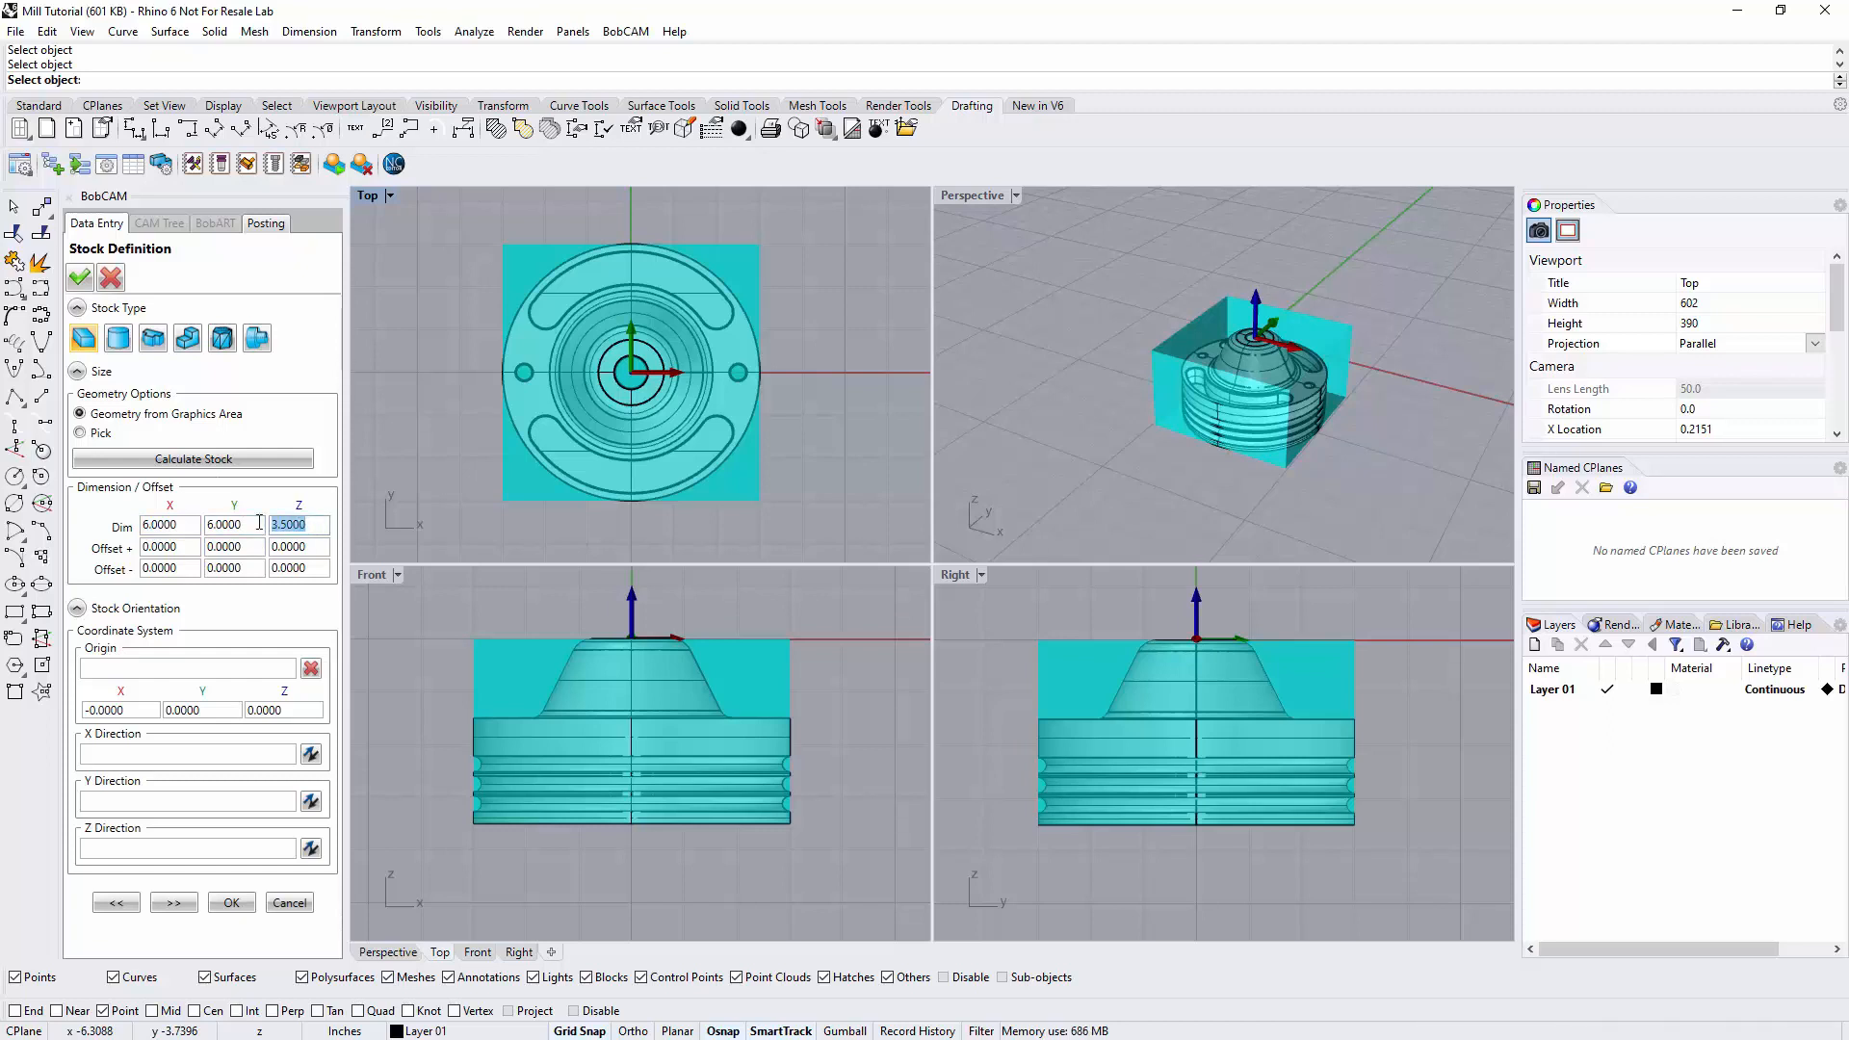
# Define the stock as a cylinder using Bounding Cylinder and calculate it from the geometry in the graphics area.
pyautogui.click(122, 342)
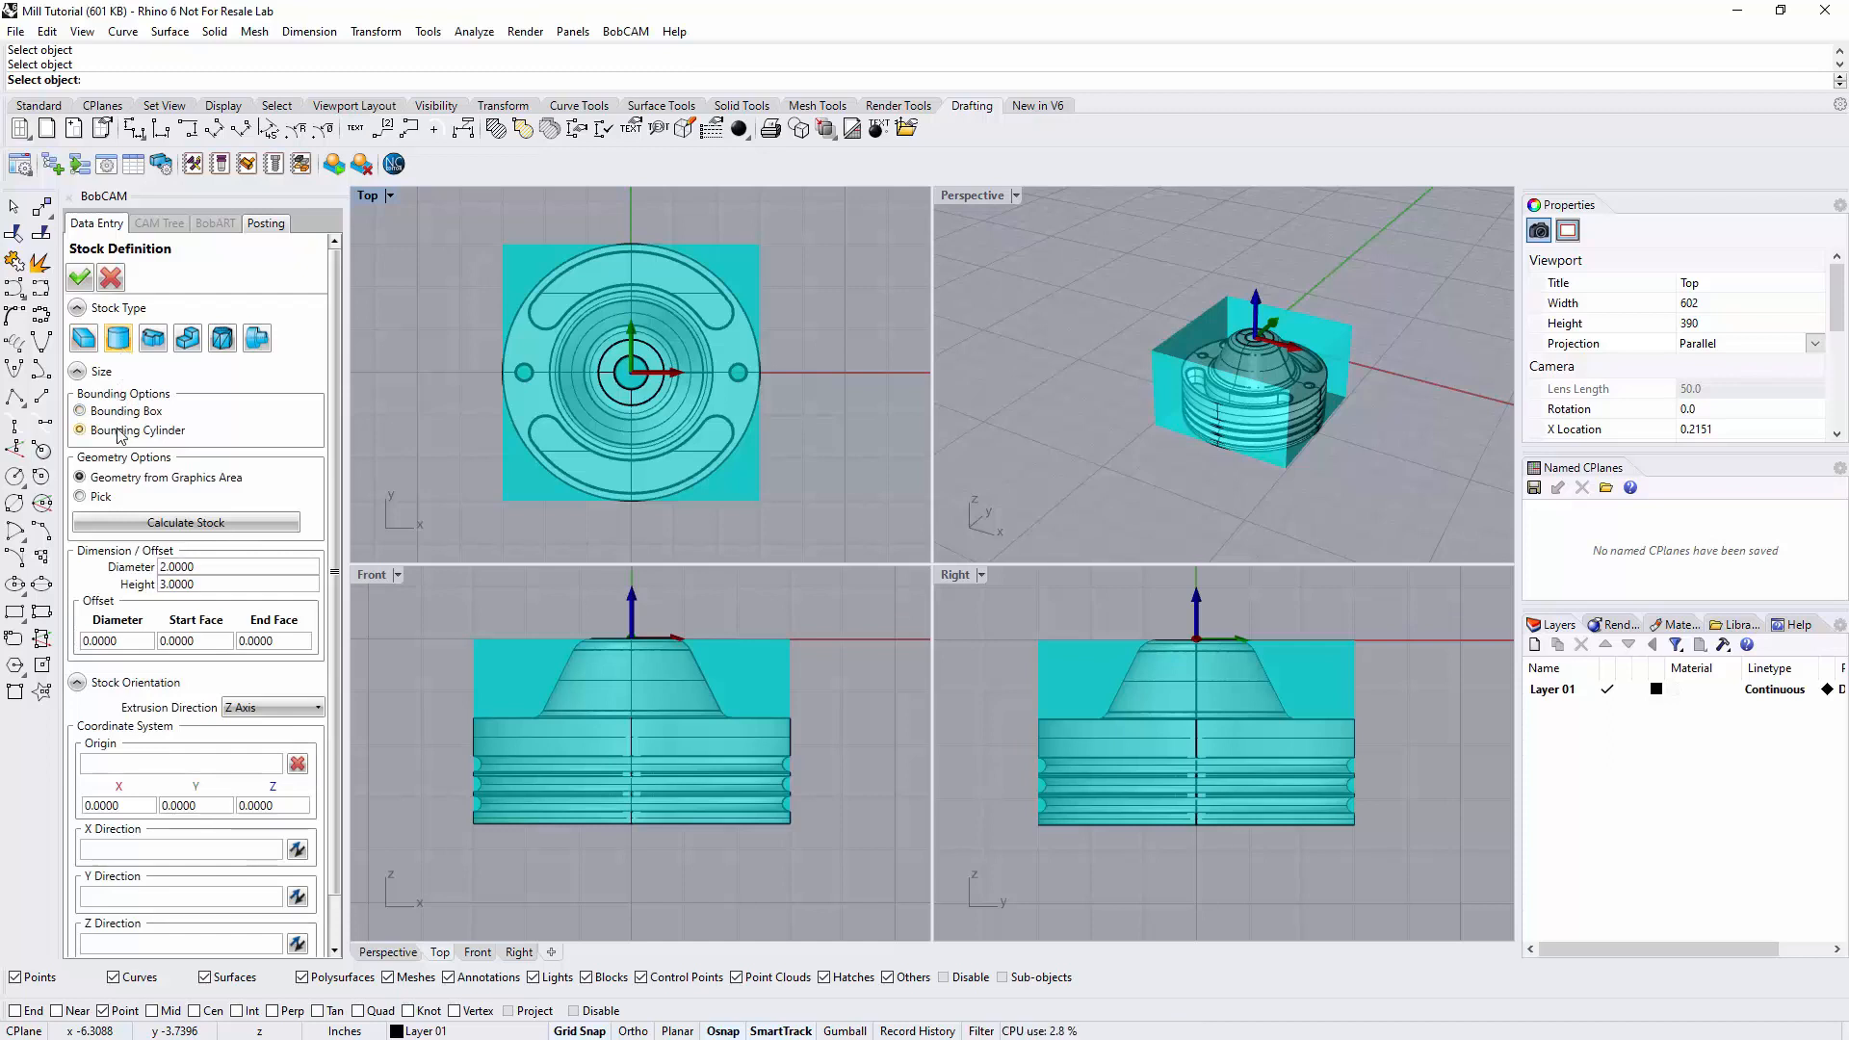
pyautogui.click(121, 434)
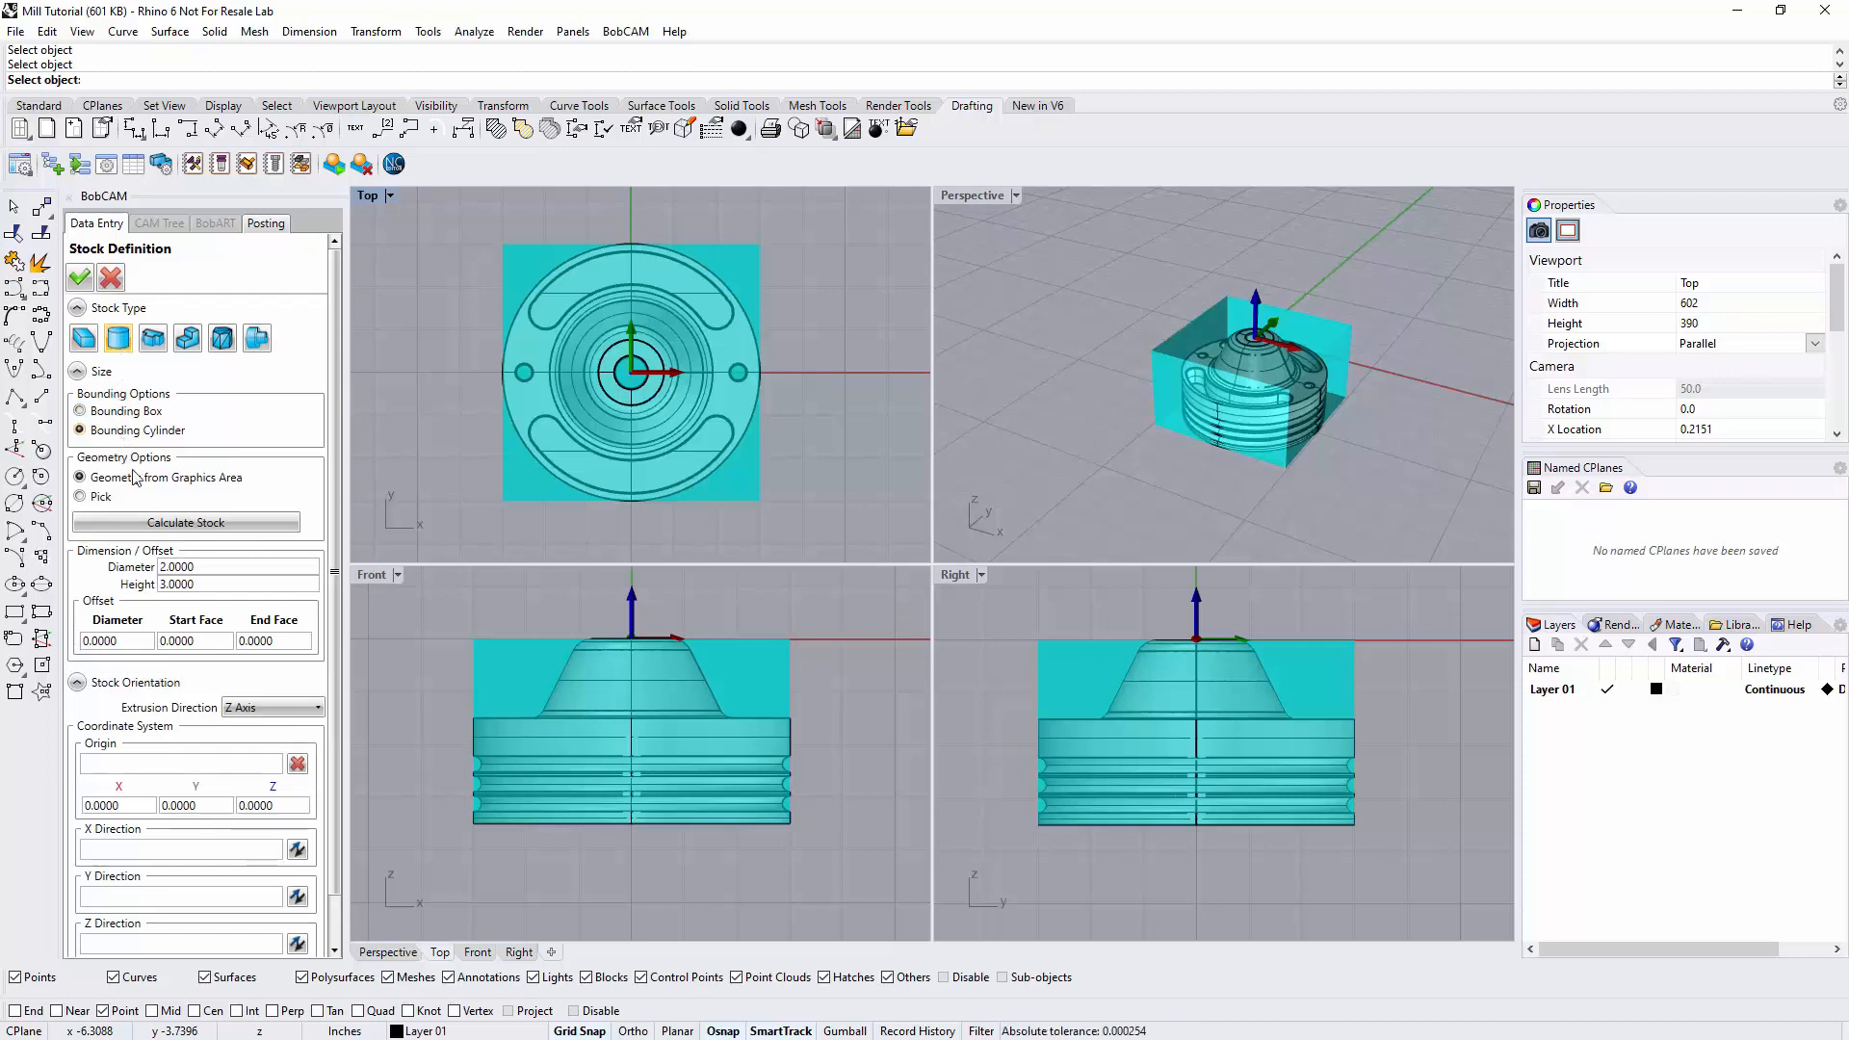
pyautogui.click(147, 522)
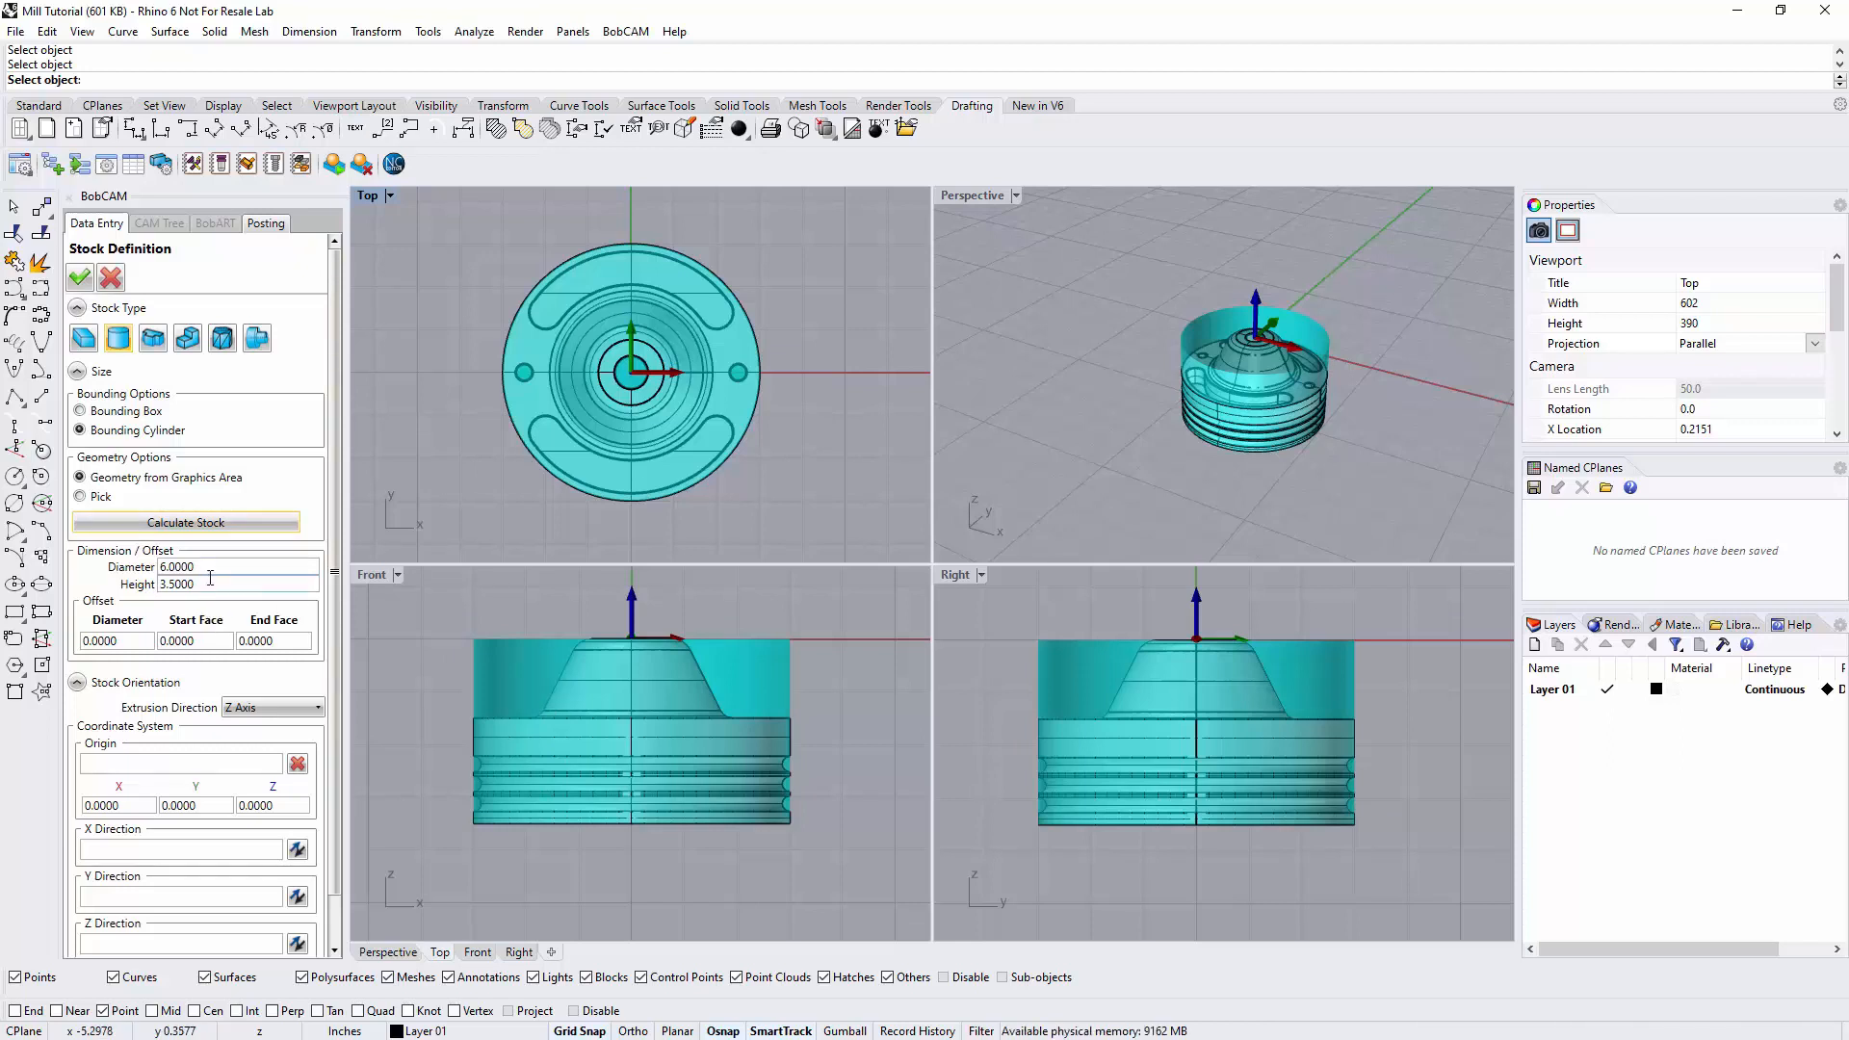
# Define extruded stock from the part's circular bottom edge and set its height to 3.5.
pyautogui.click(153, 339)
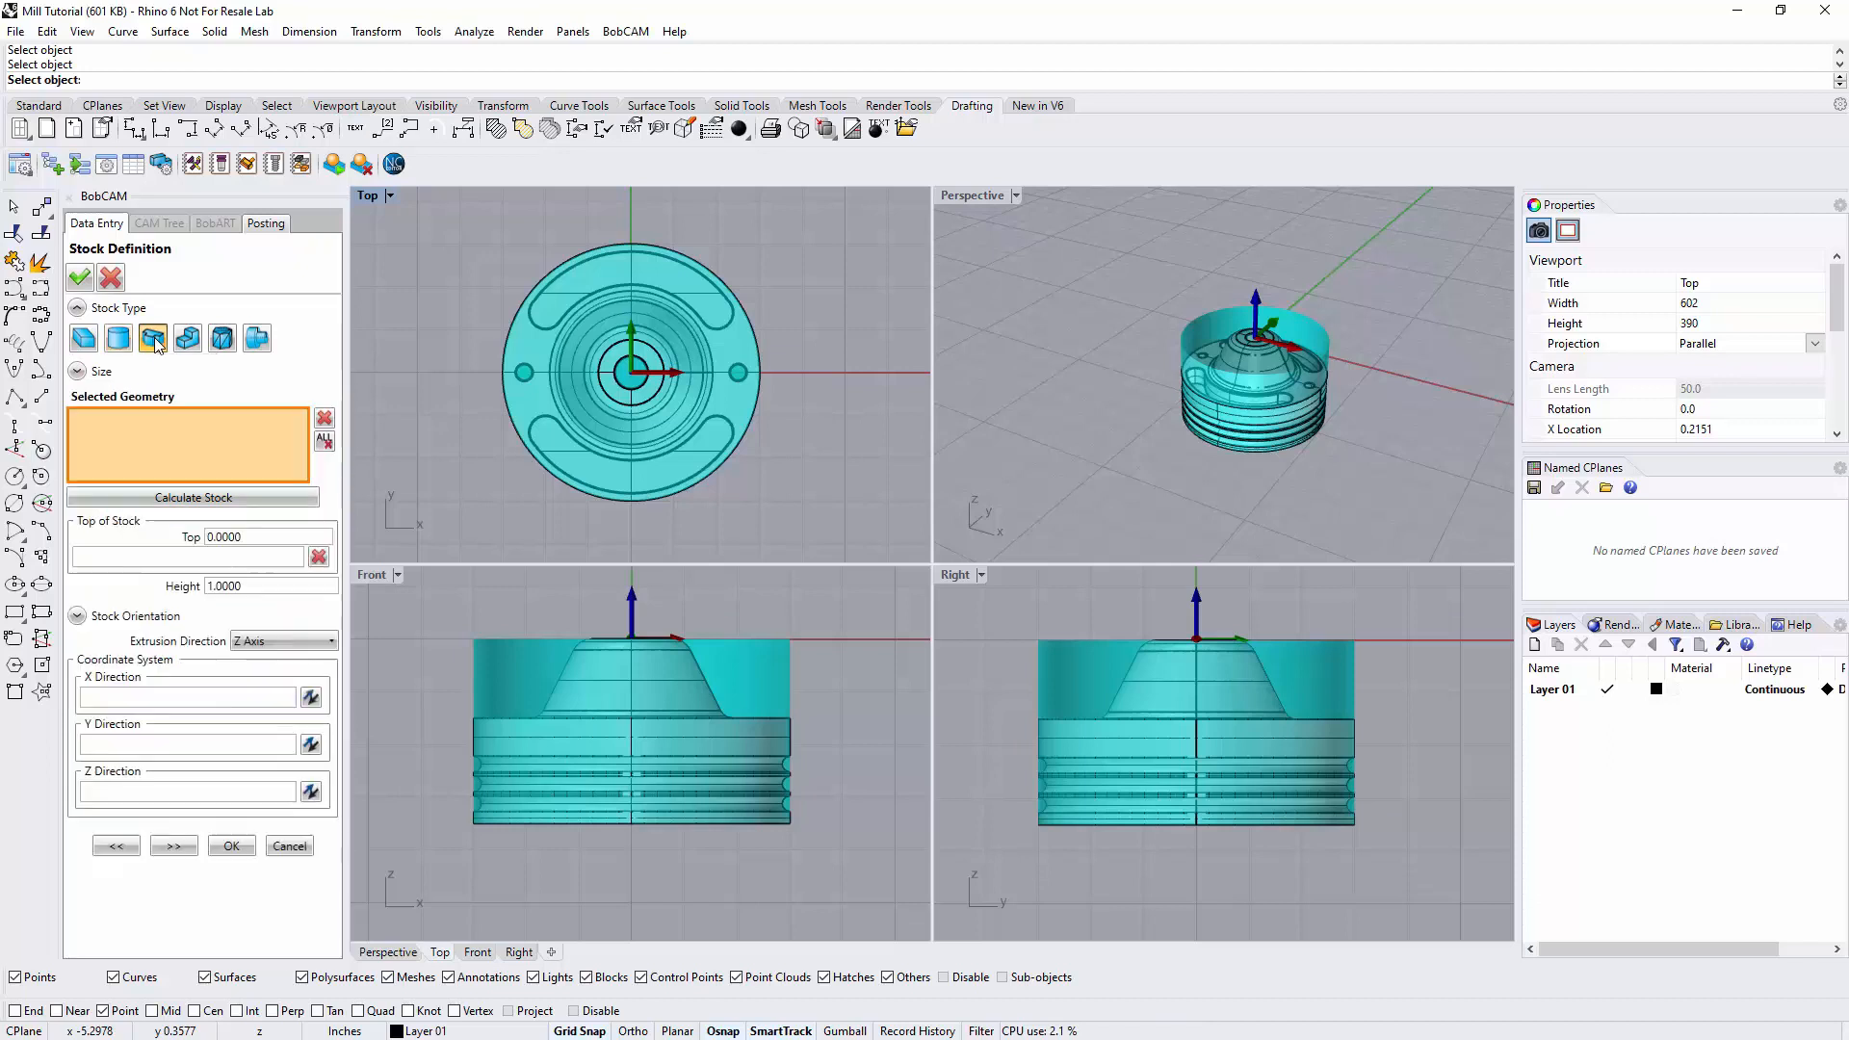
pyautogui.scroll(5, 1229, 453)
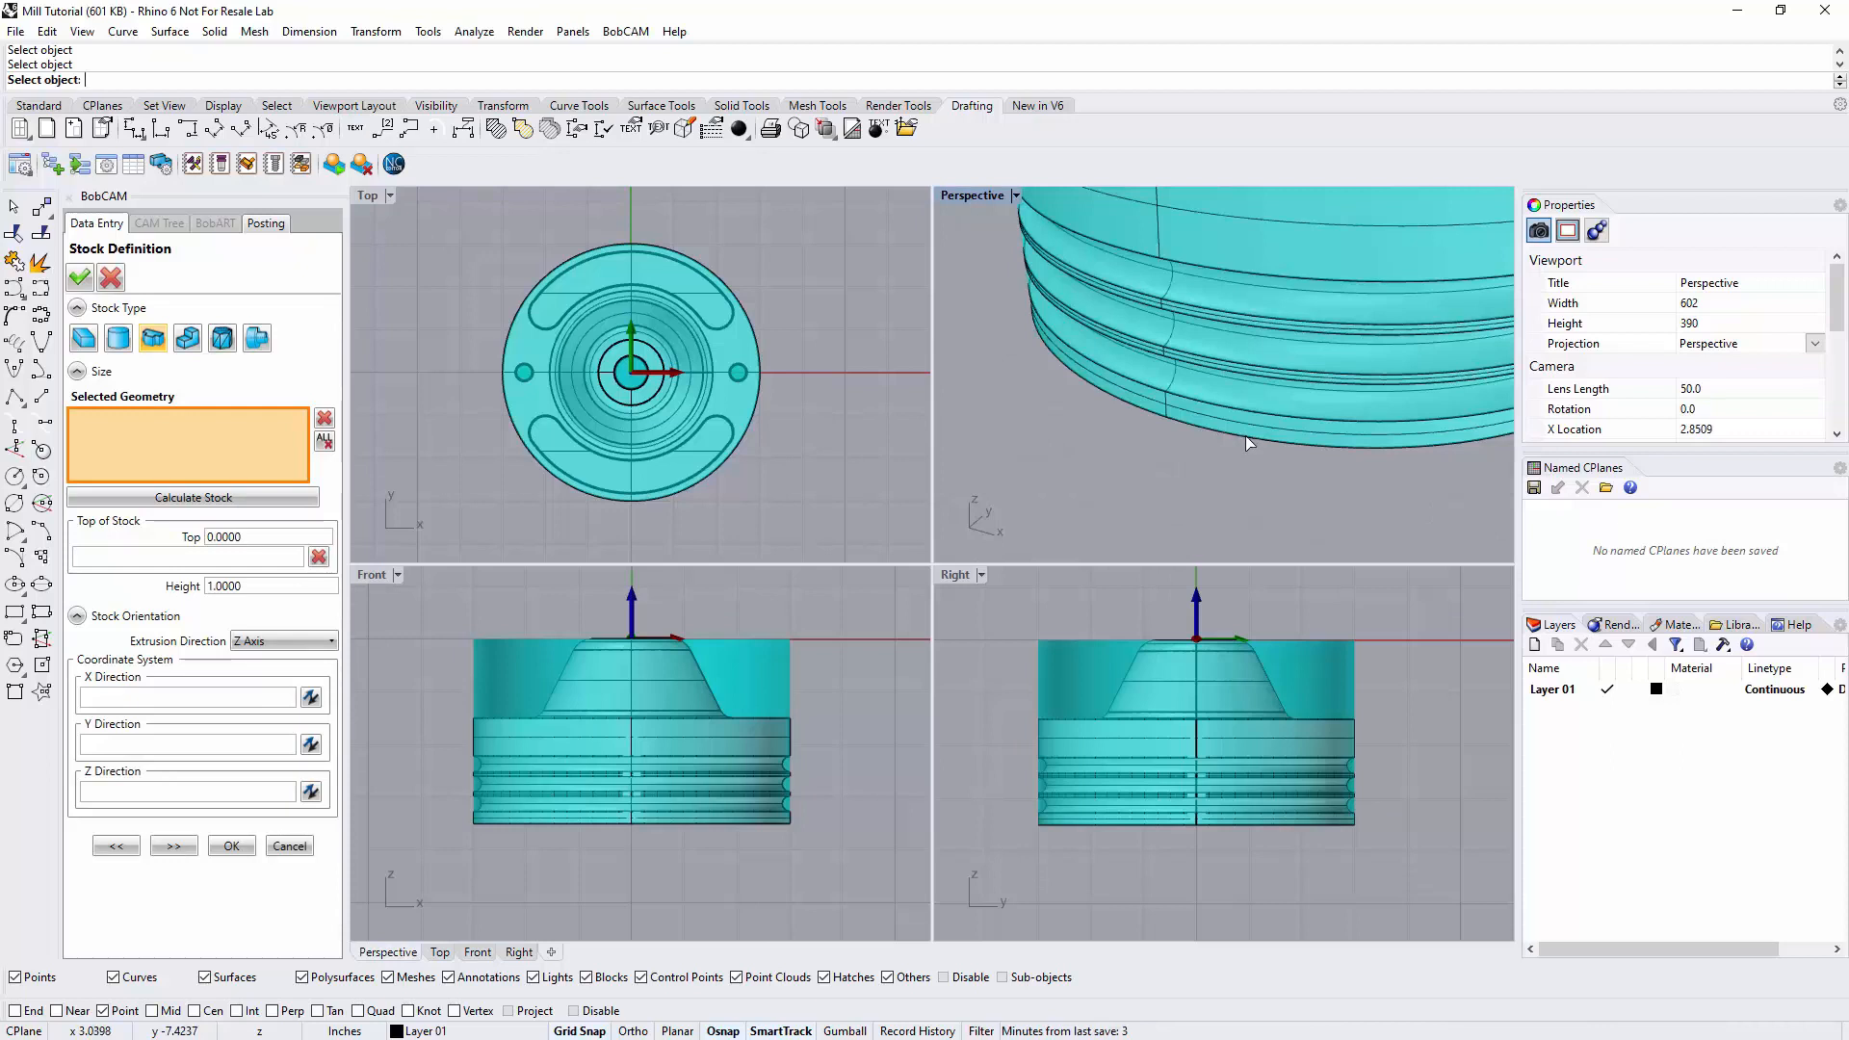
pyautogui.click(1249, 443)
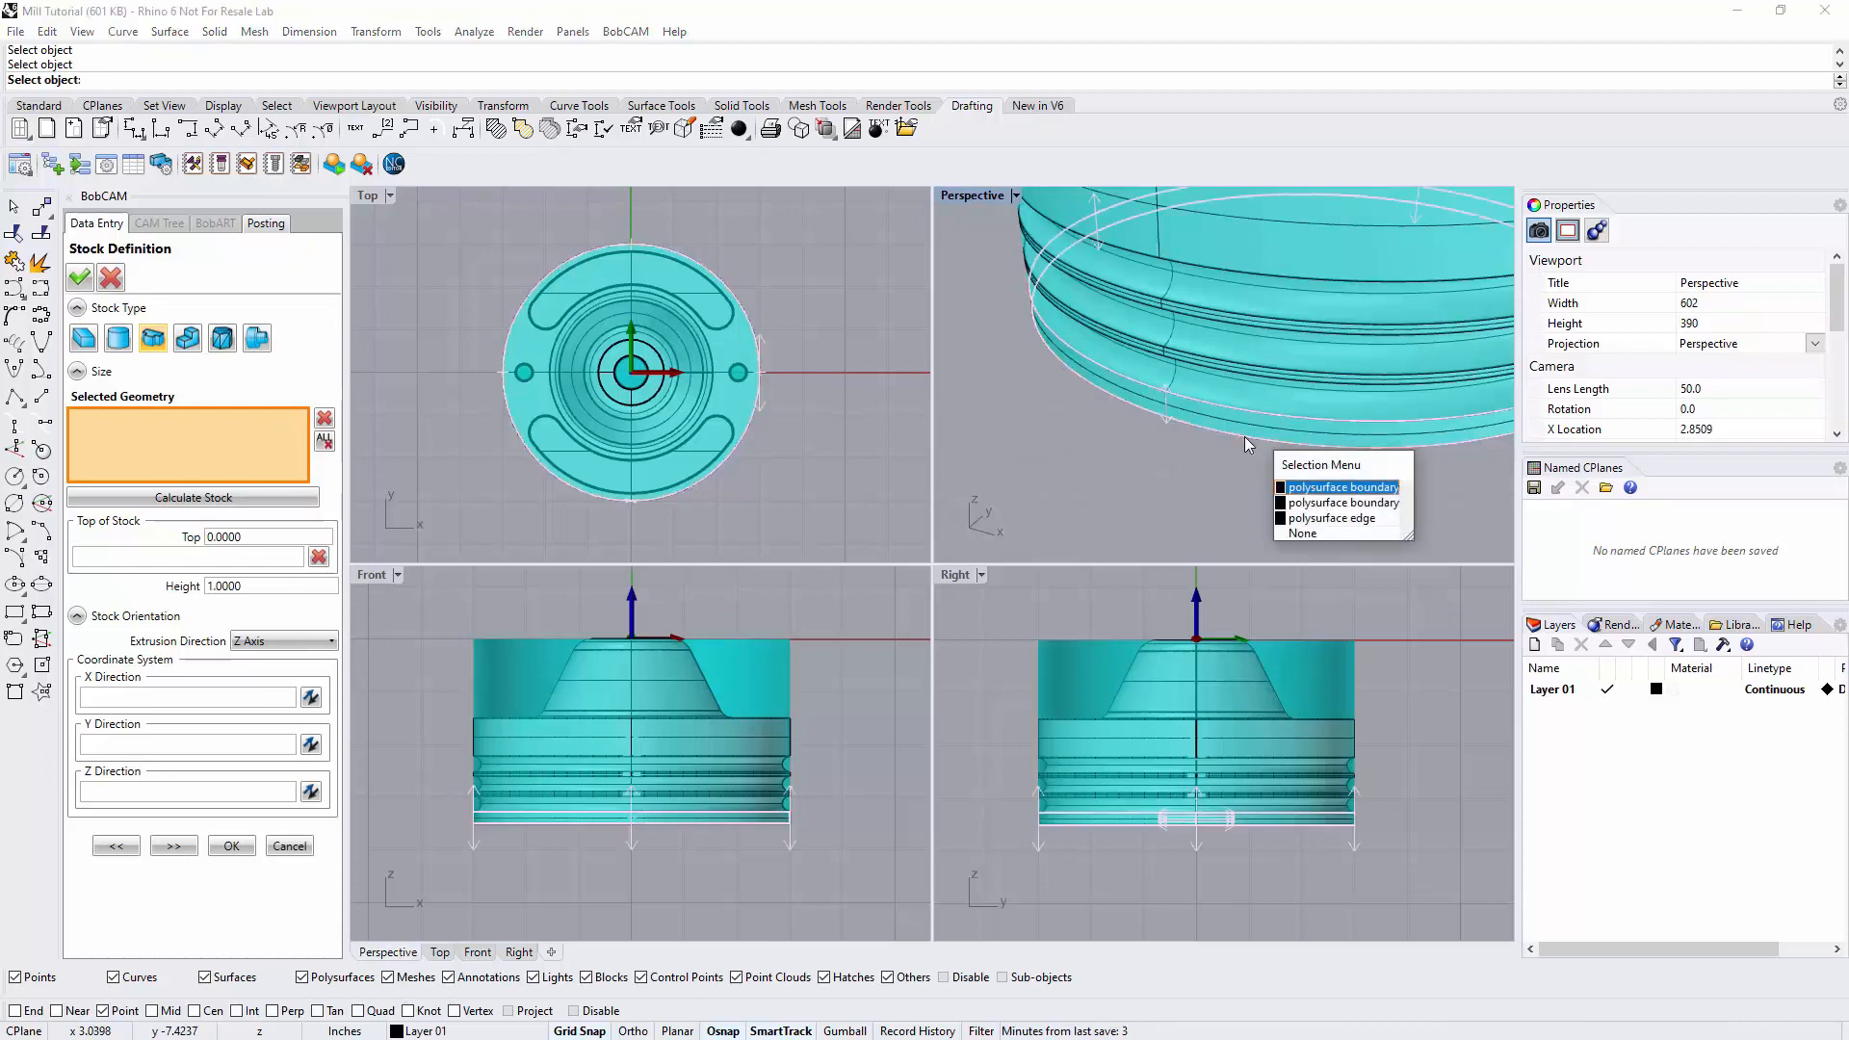
pyautogui.click(1329, 519)
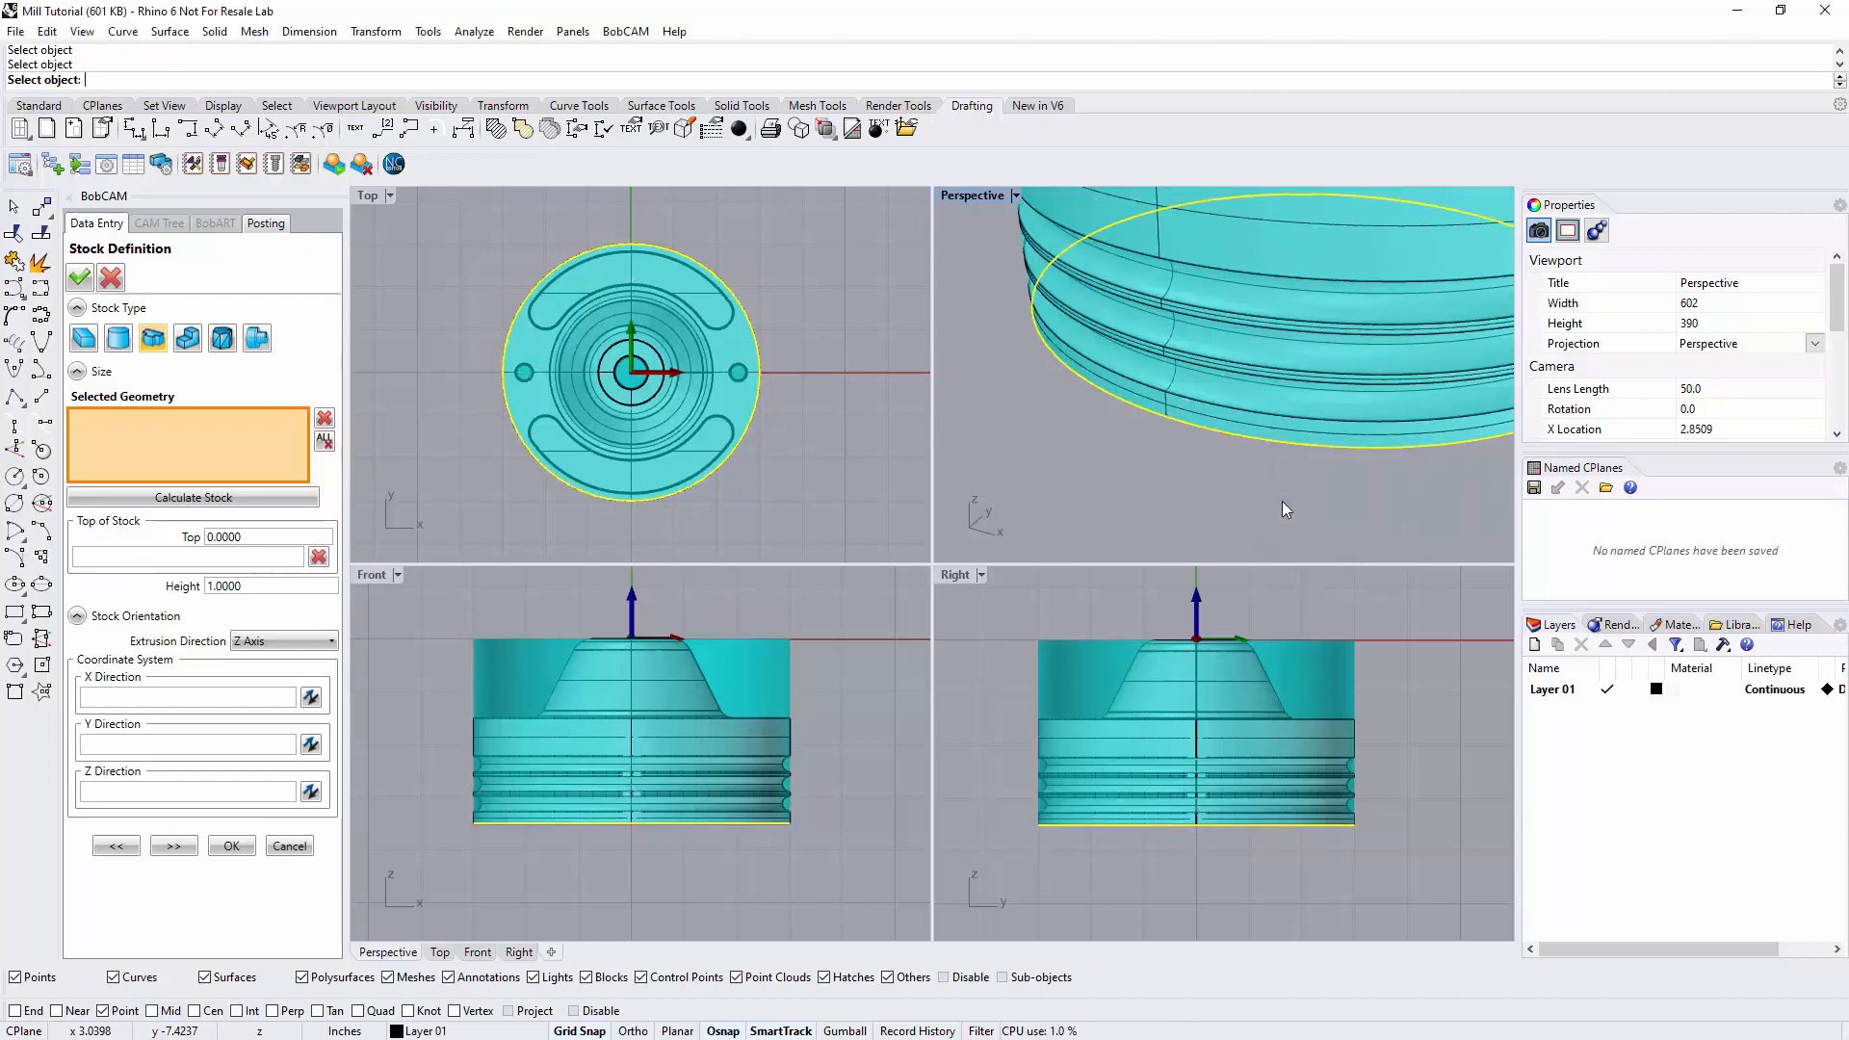
pyautogui.click(161, 508)
pyautogui.scroll(-3, 873, 472)
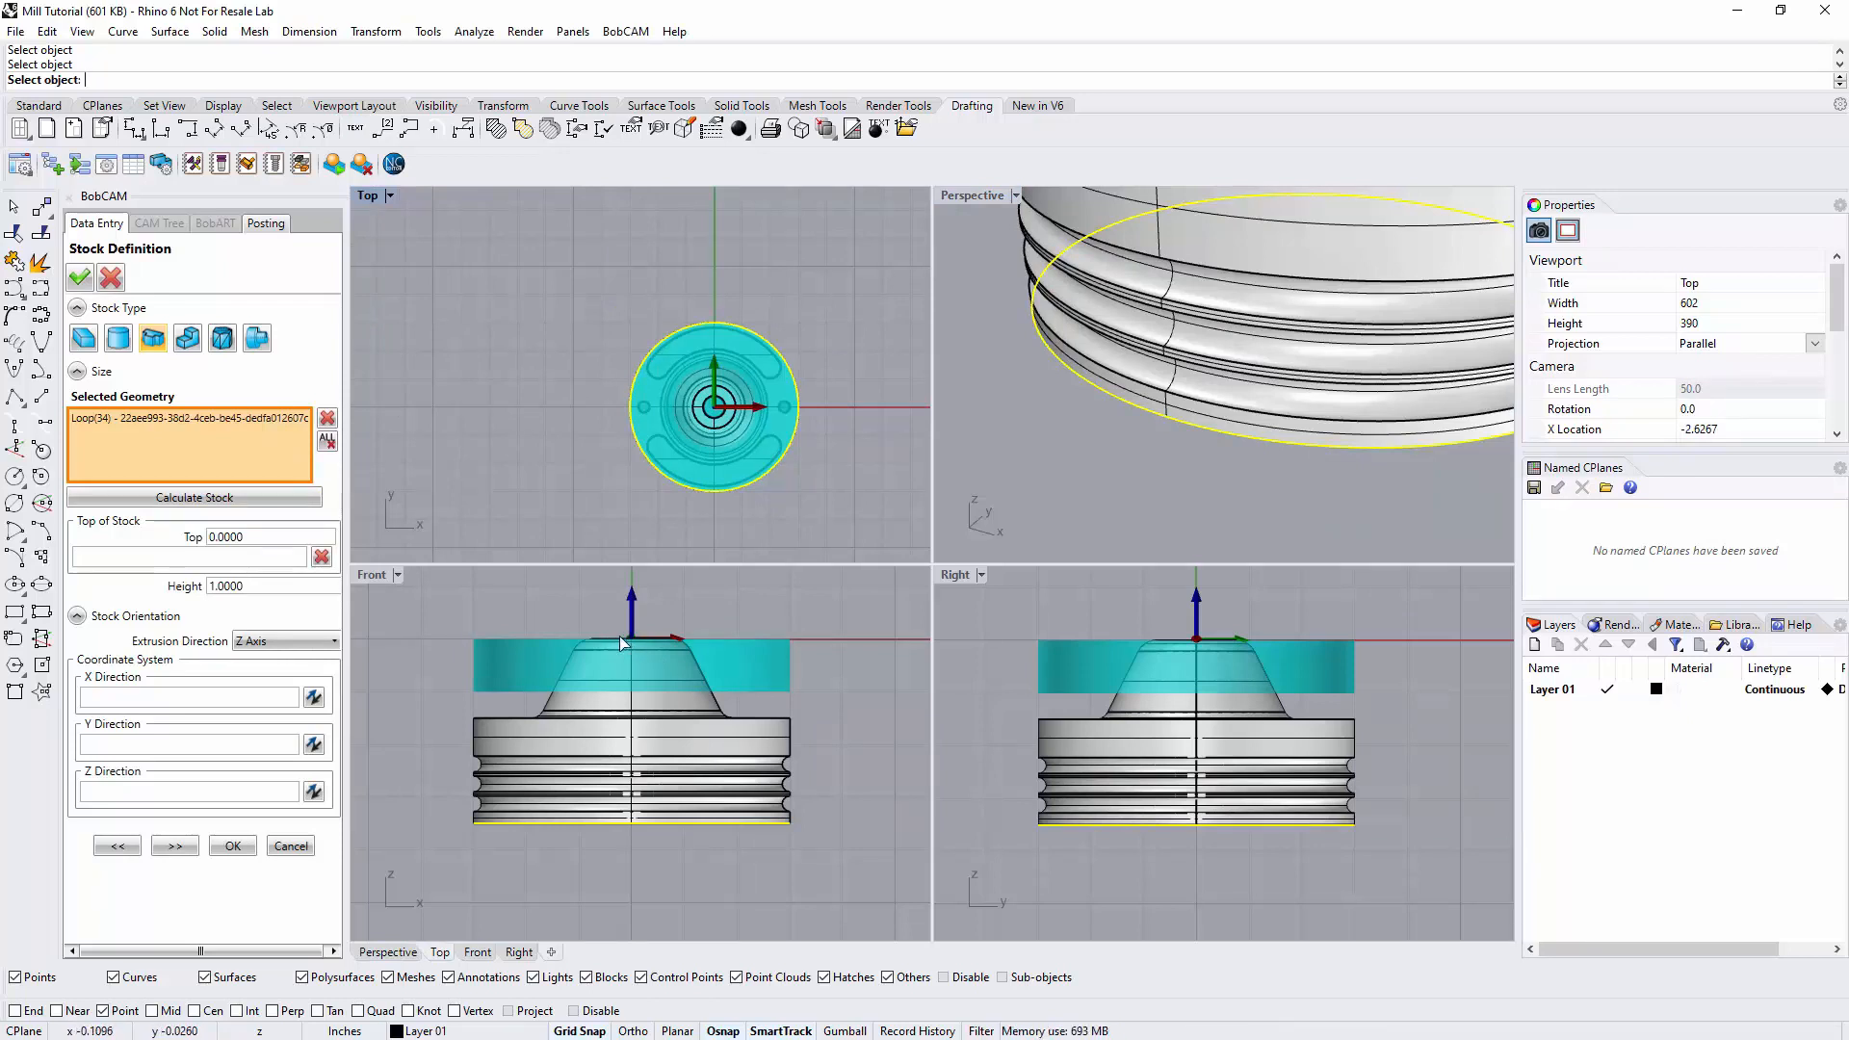
pyautogui.moveTo(235, 588); pyautogui.dragTo(203, 595)
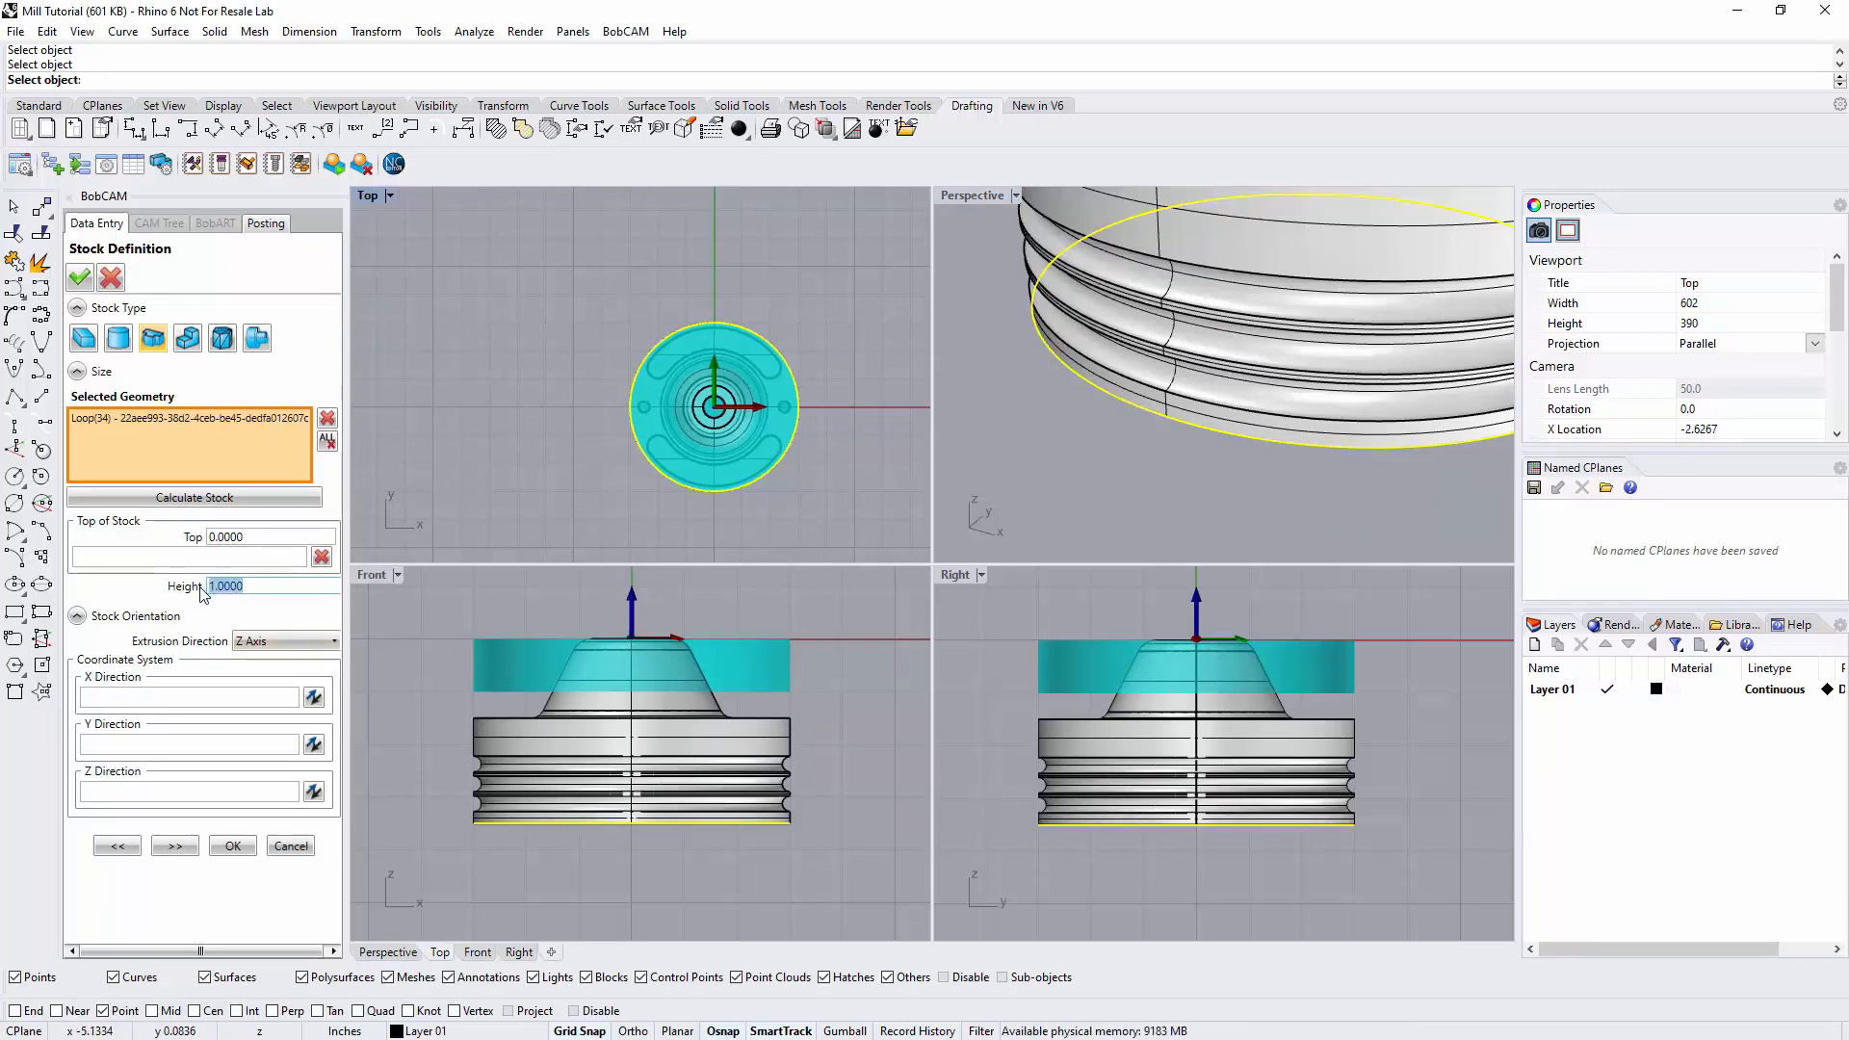
pyautogui.write('3.5')
pyautogui.press('Return')
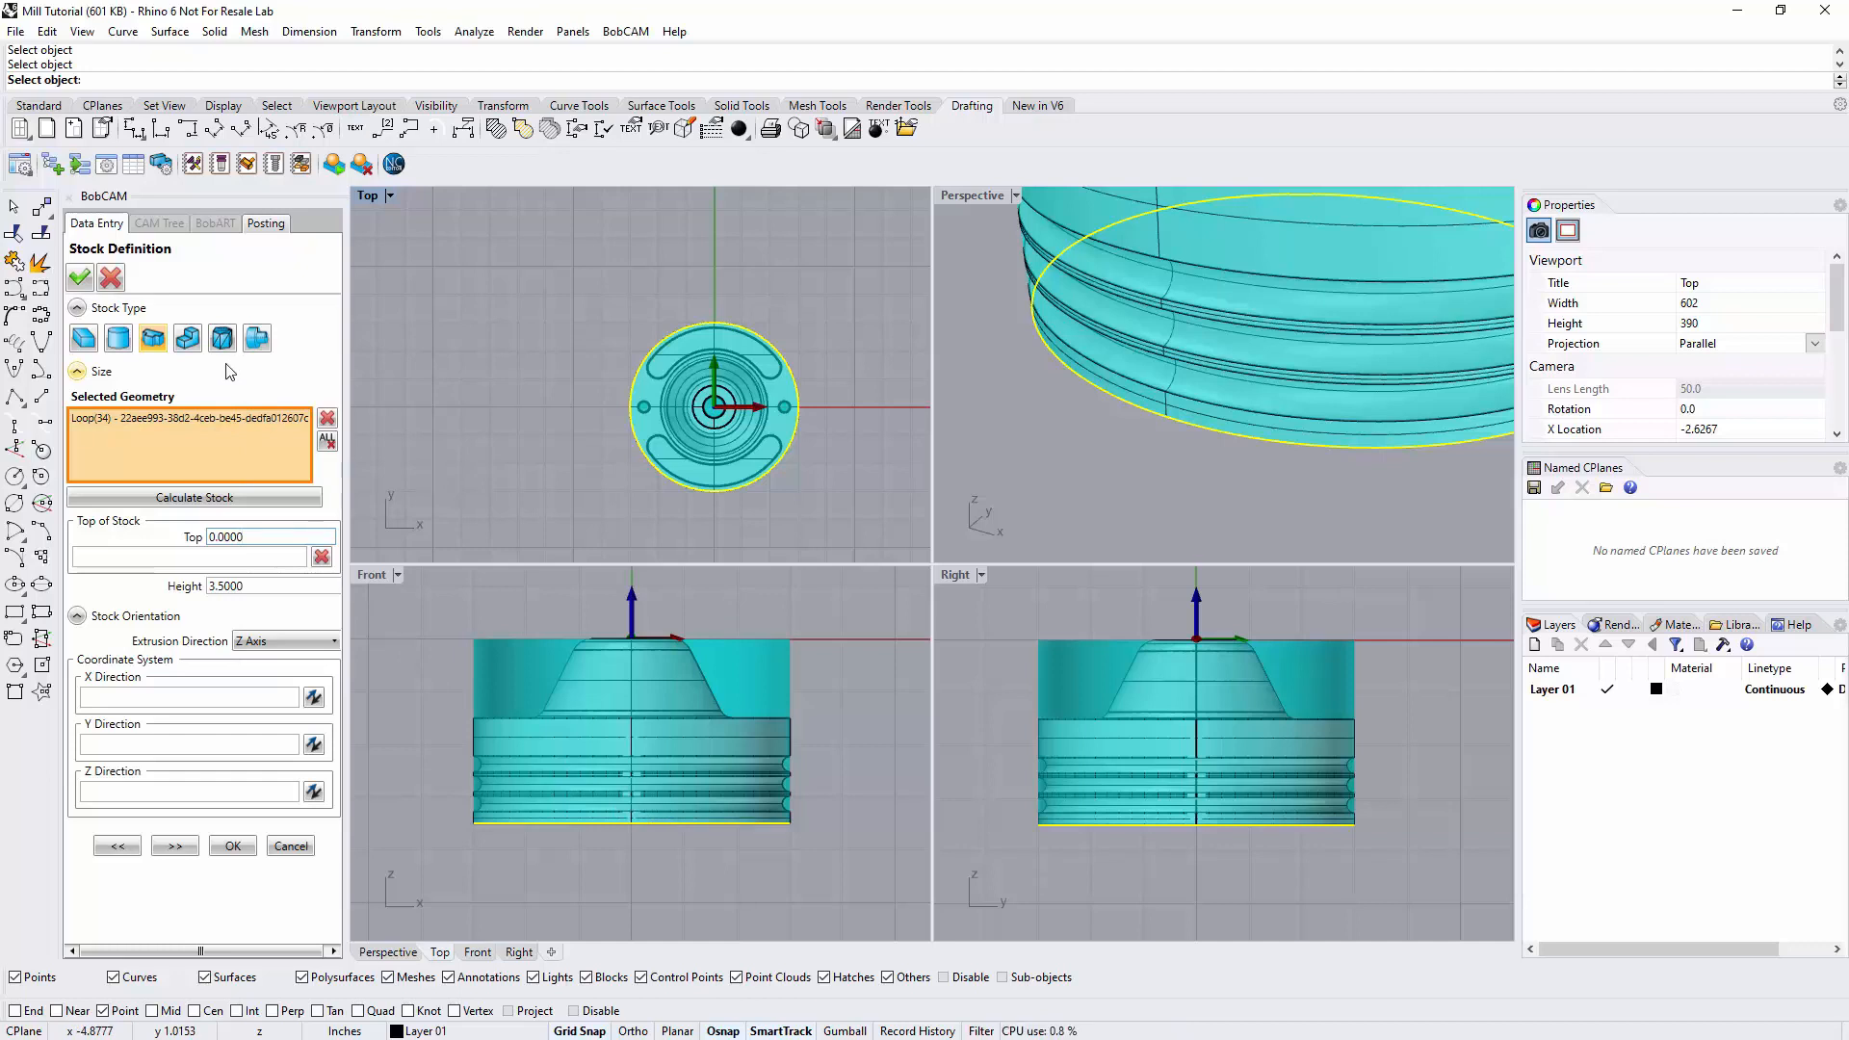
# Review the options offered for the solid body, STL file and revolved stock types.
pyautogui.click(189, 337)
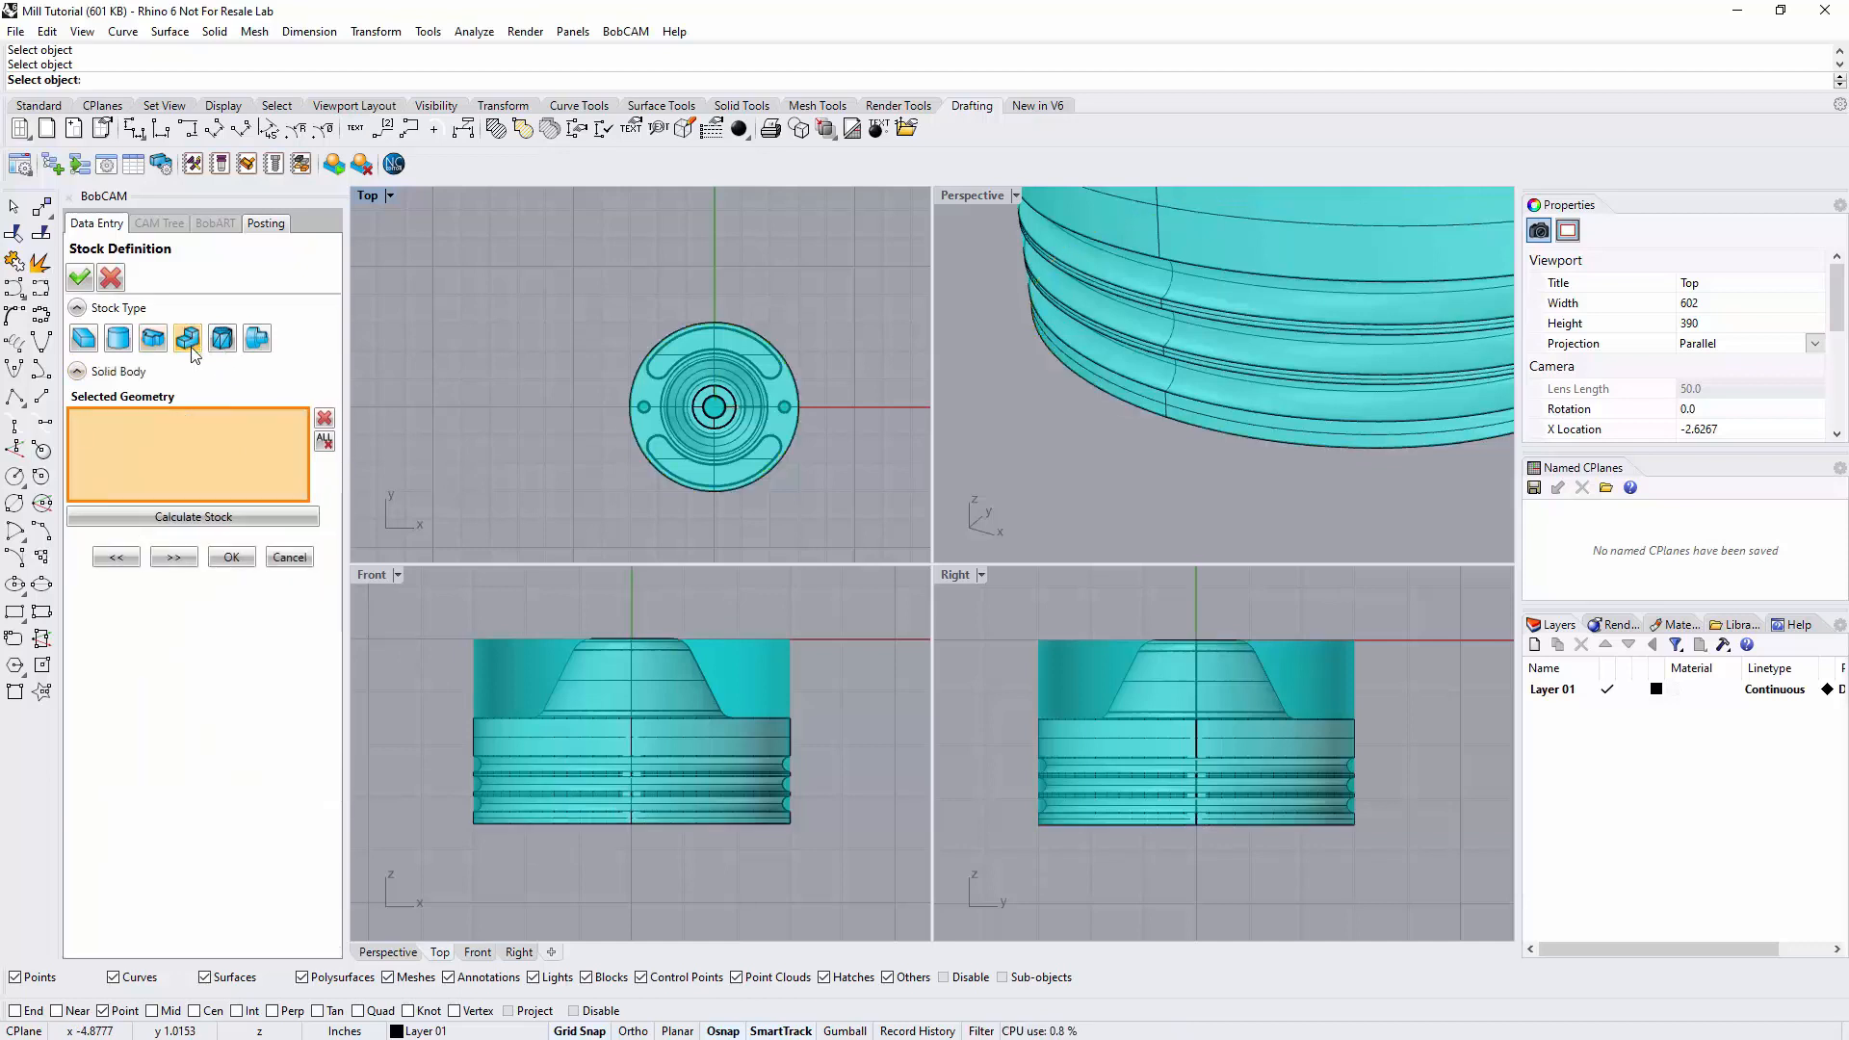
pyautogui.click(222, 341)
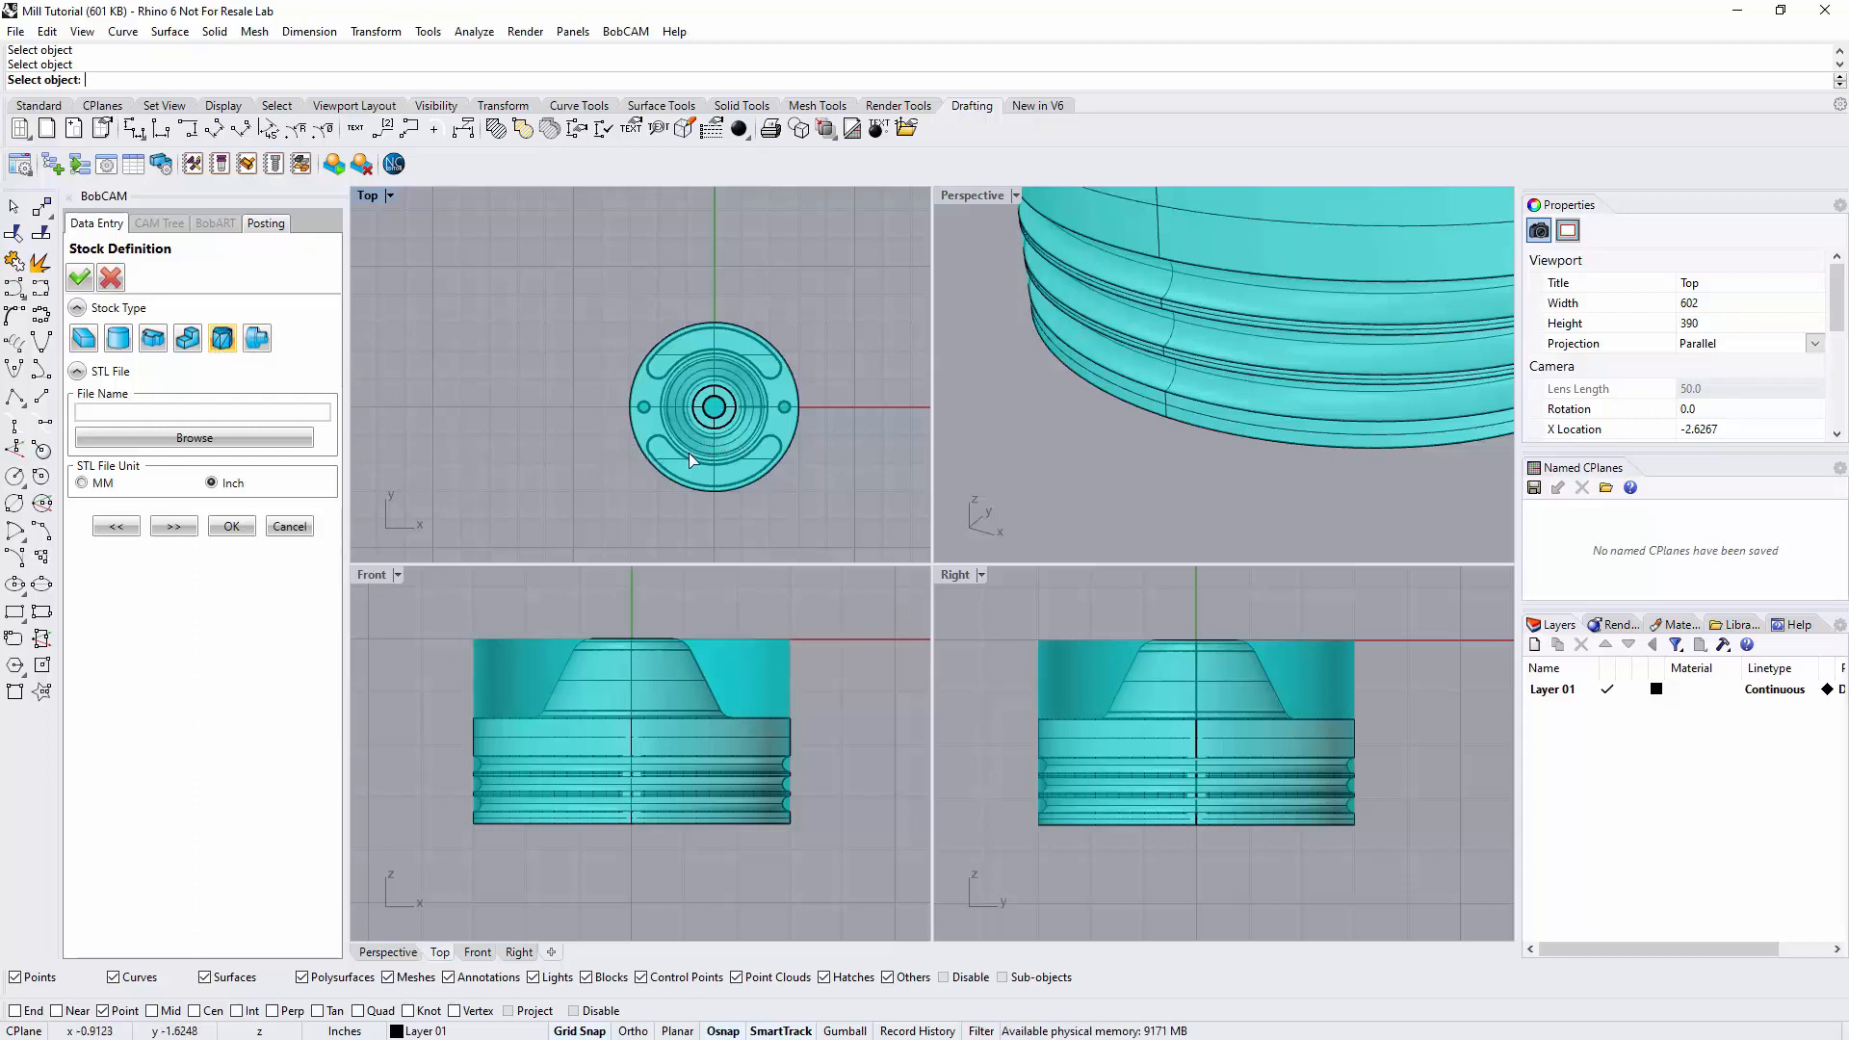
pyautogui.click(187, 342)
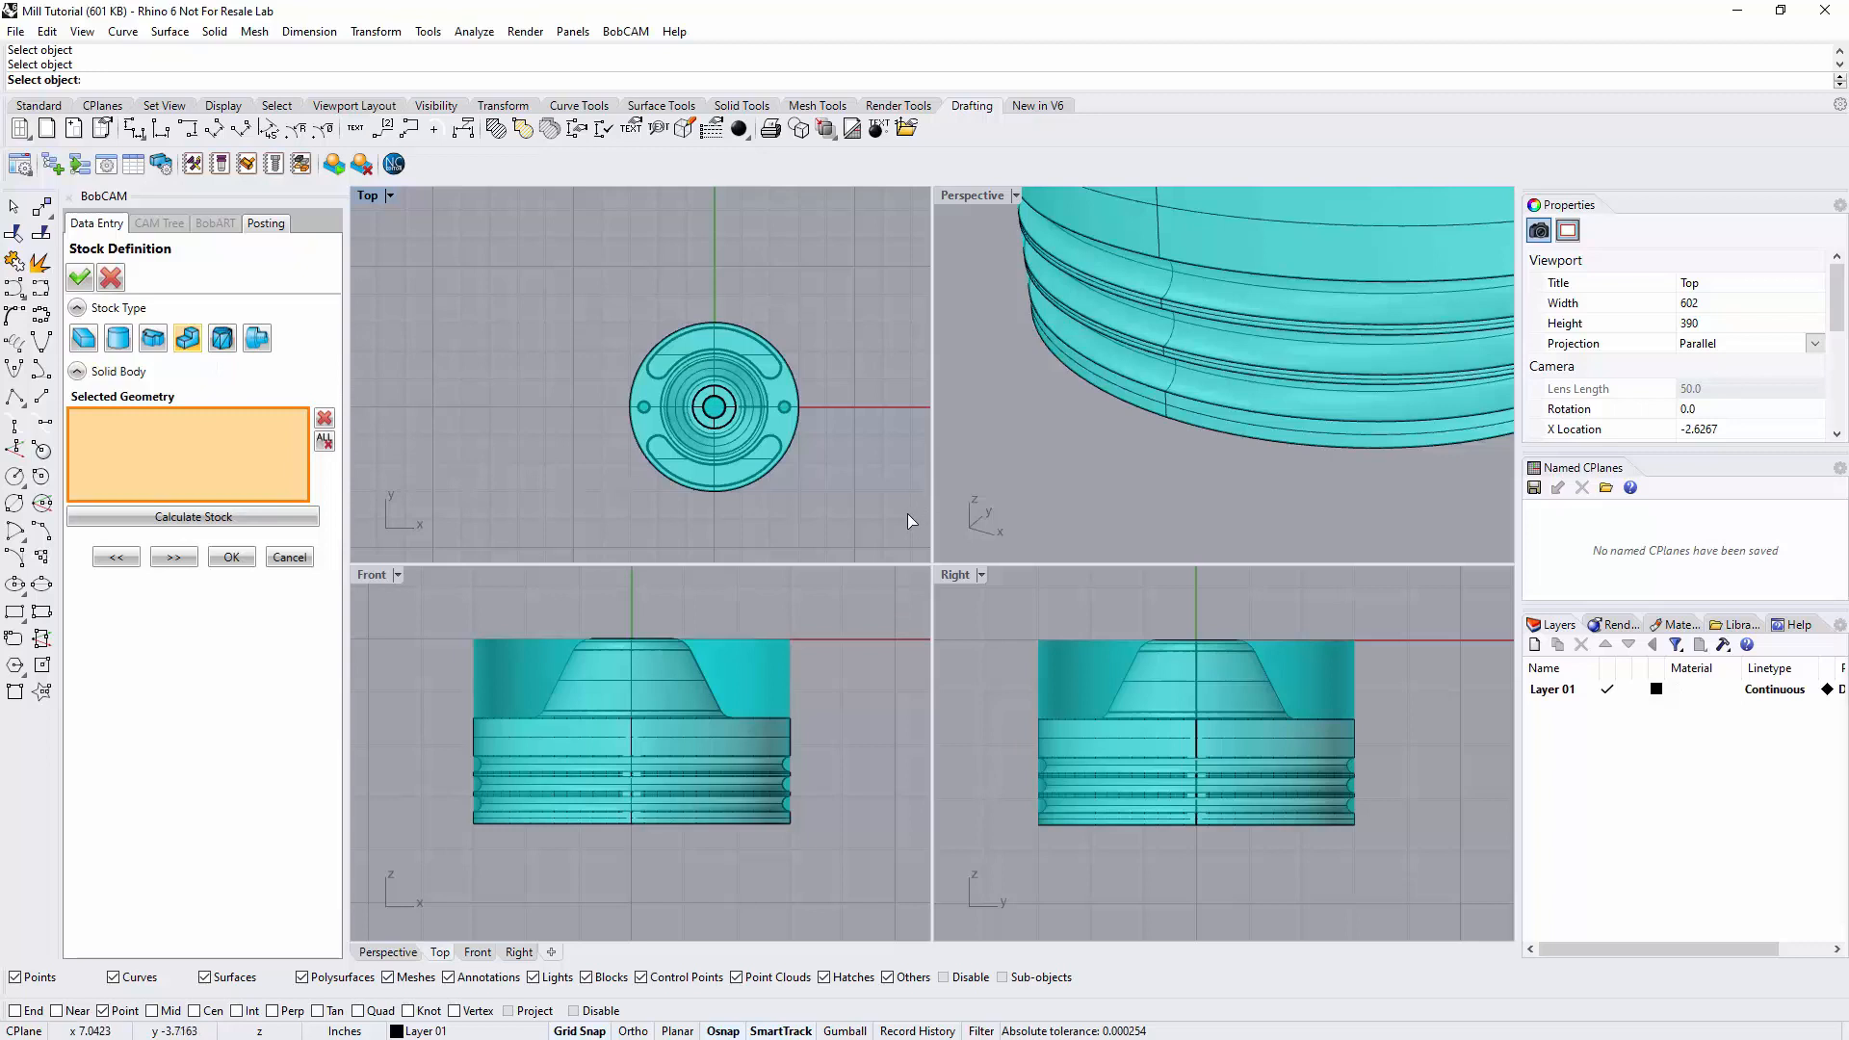
pyautogui.click(221, 338)
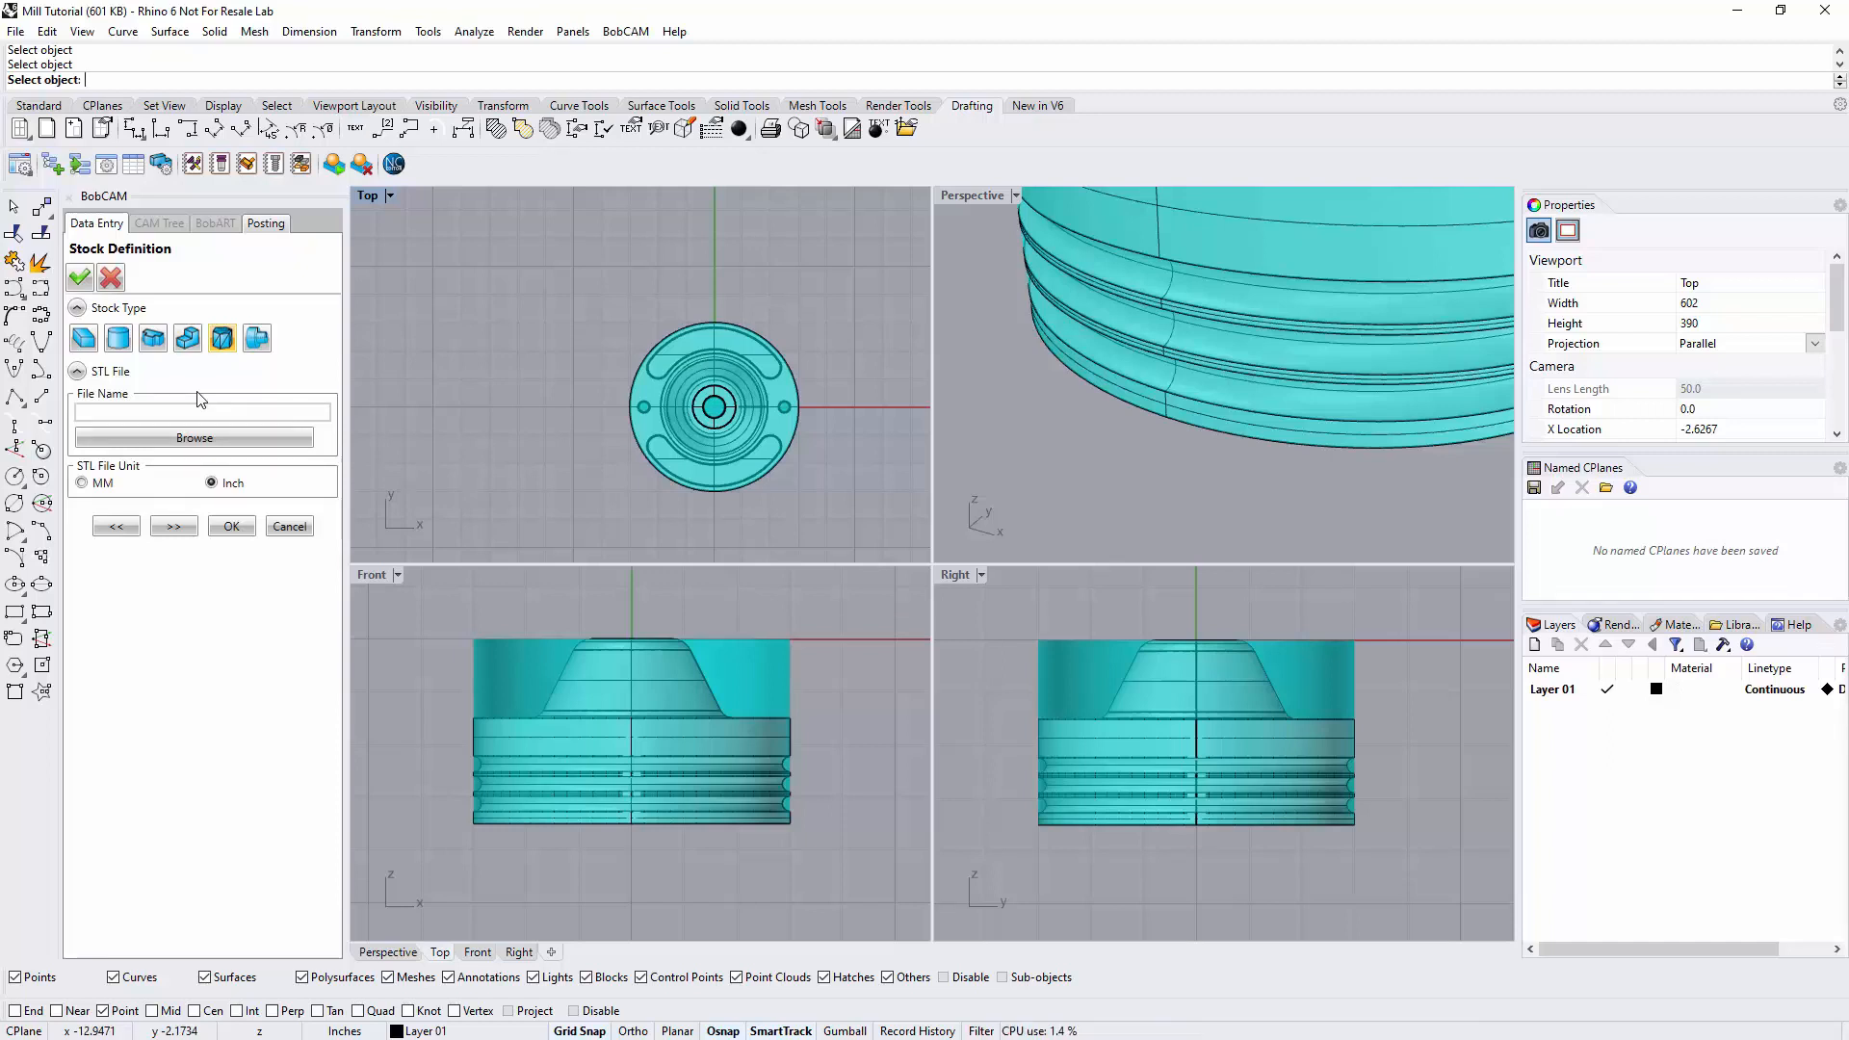
pyautogui.click(257, 339)
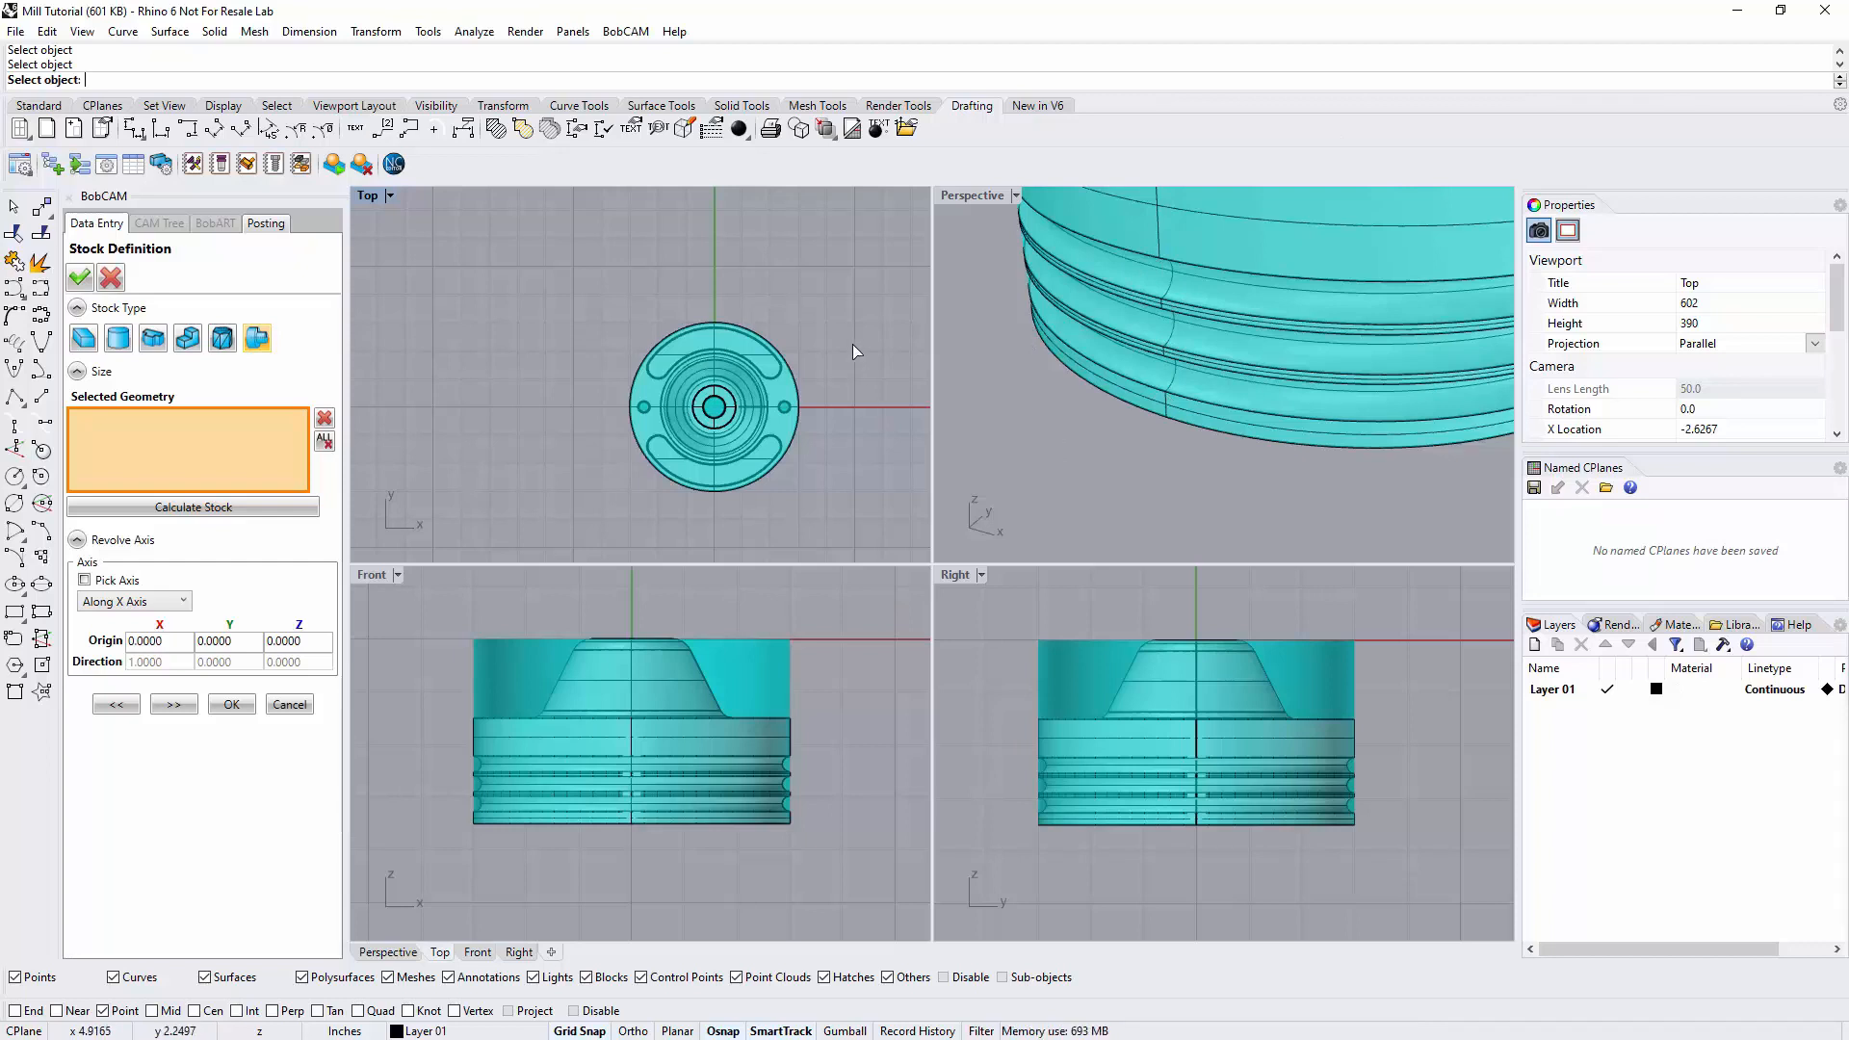
# Define the stock as a rectangular block calculated from the geometry in the graphics area and continue to the machine setup.
pyautogui.click(85, 339)
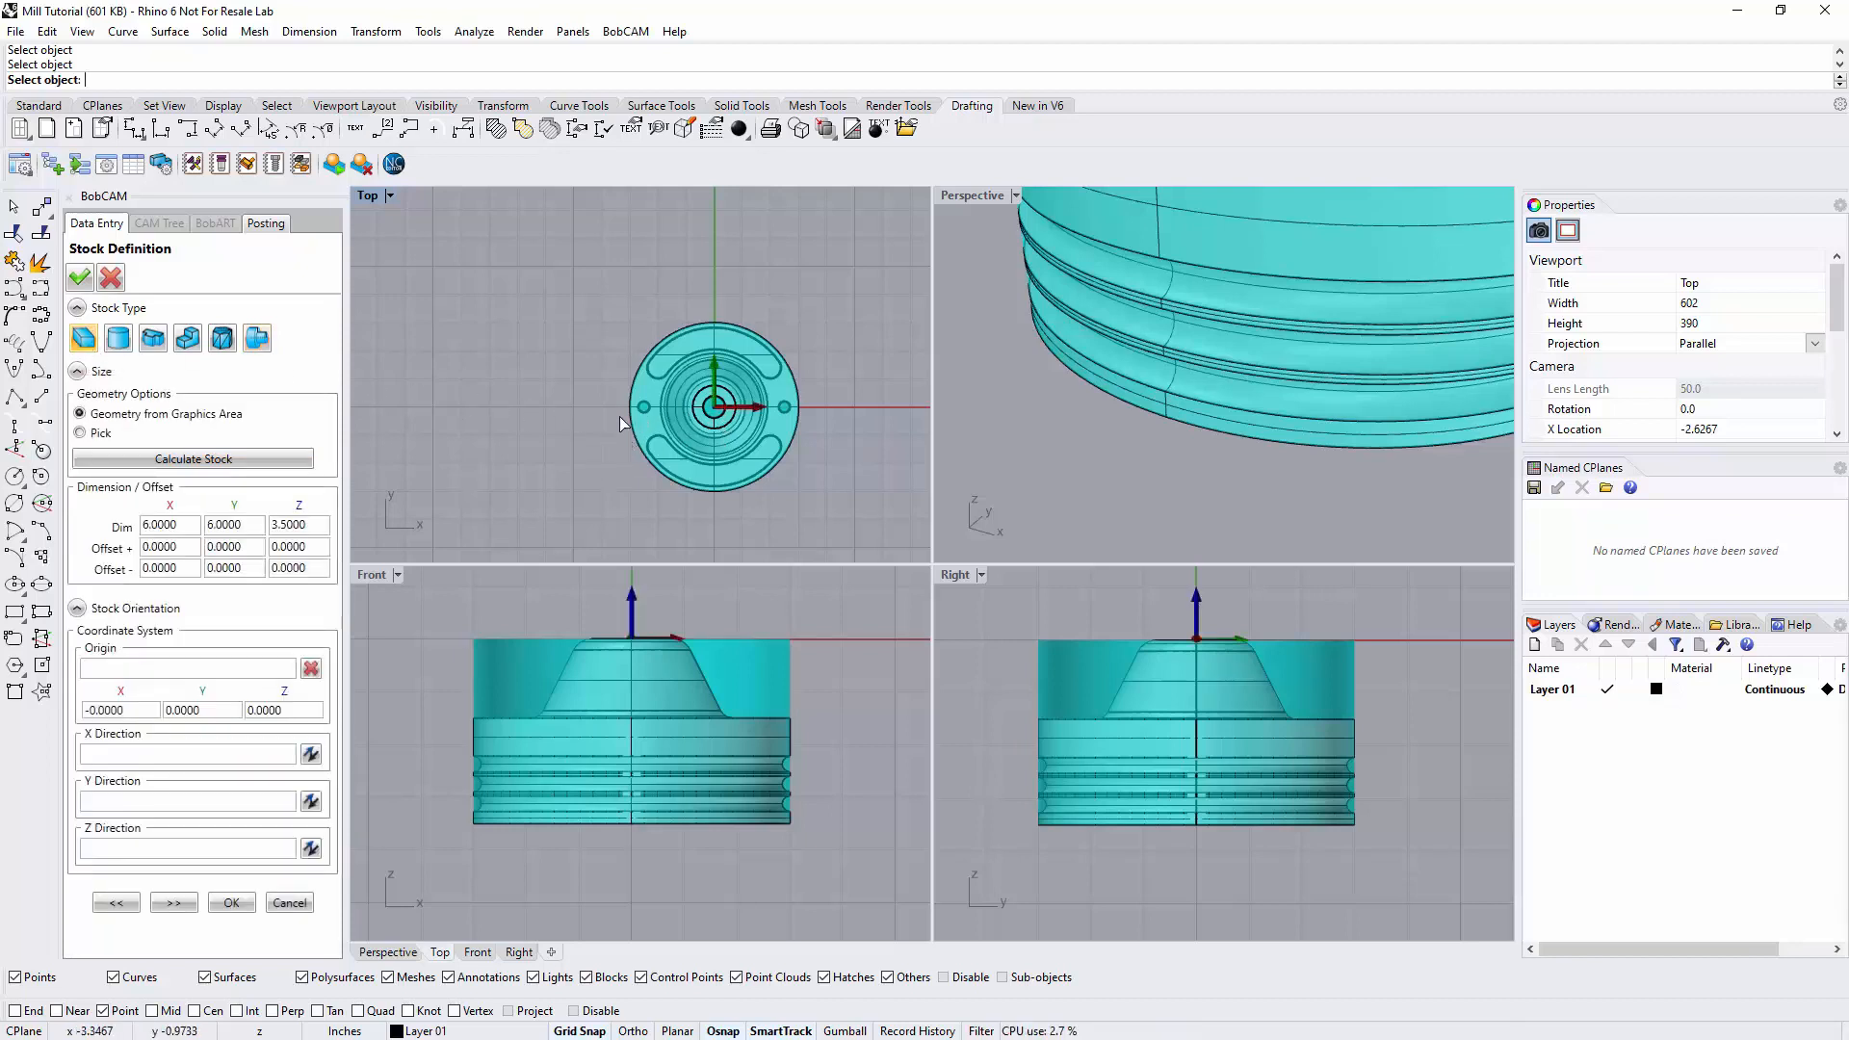
pyautogui.scroll(-10, 1003, 473)
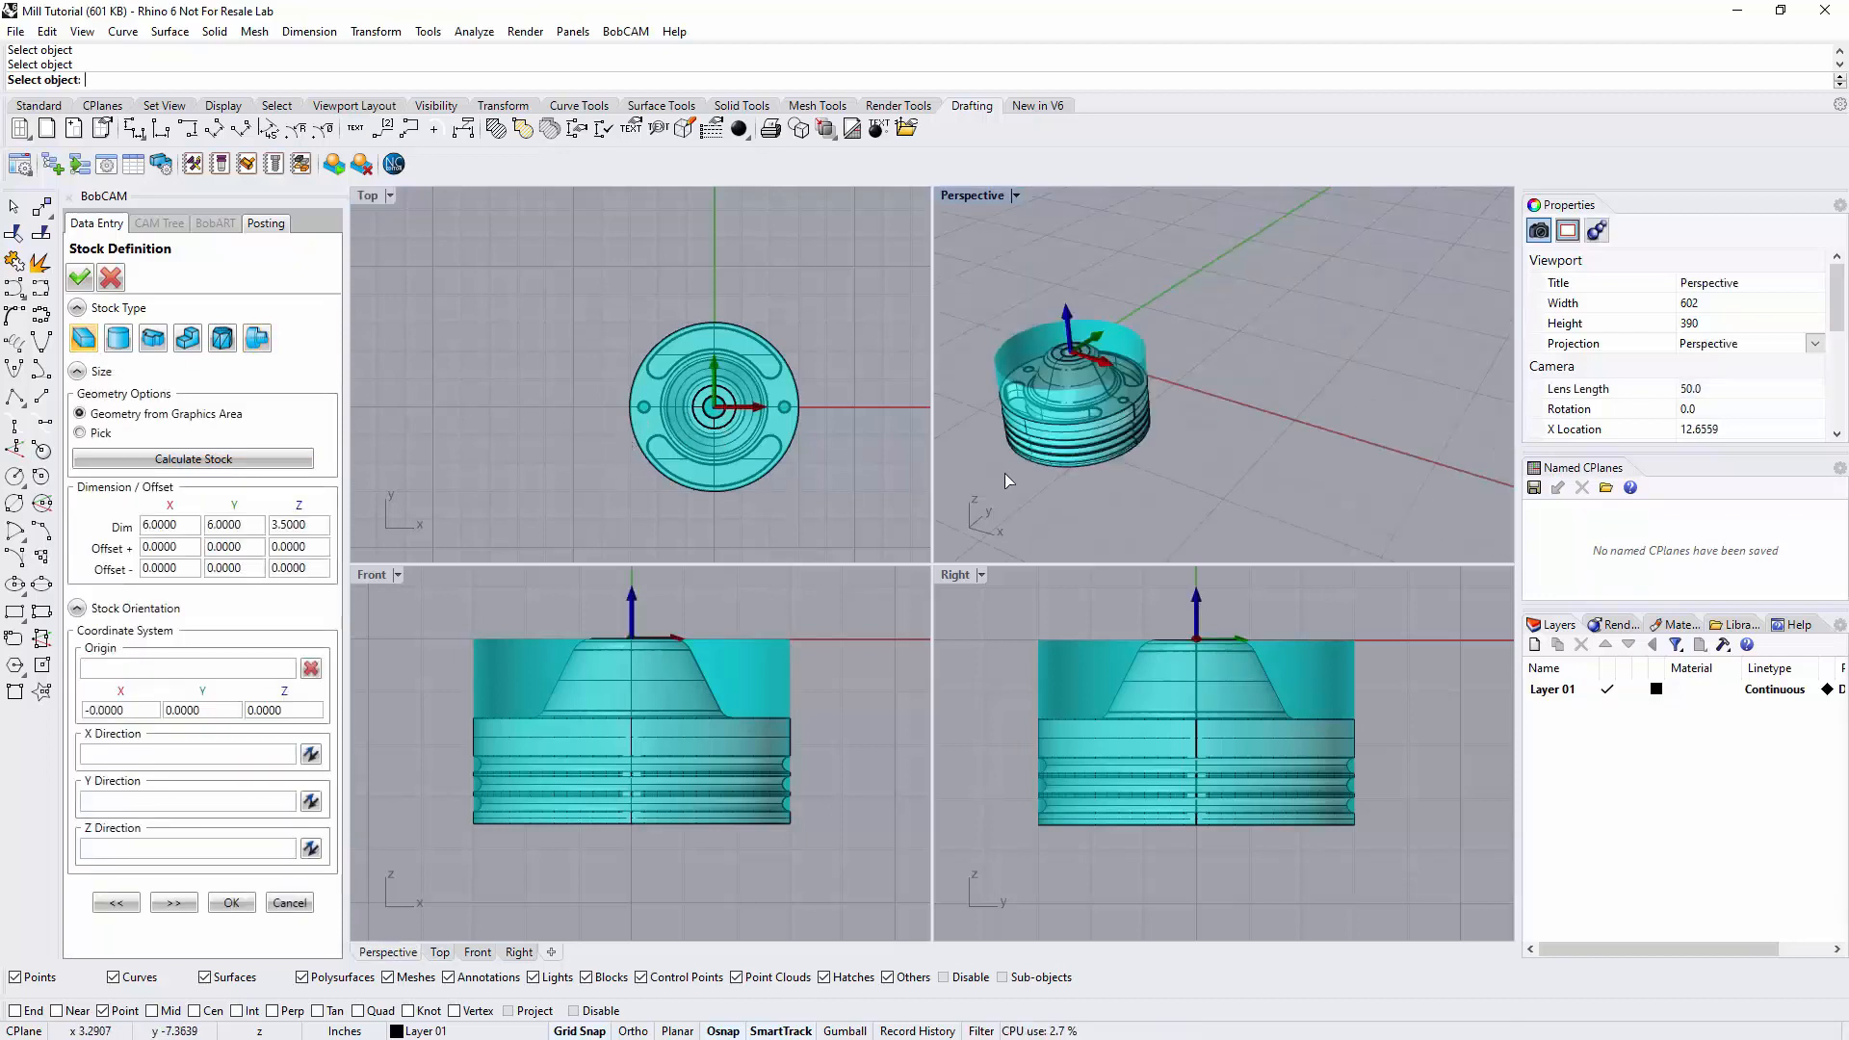
pyautogui.scroll(8, 1004, 472)
pyautogui.click(133, 459)
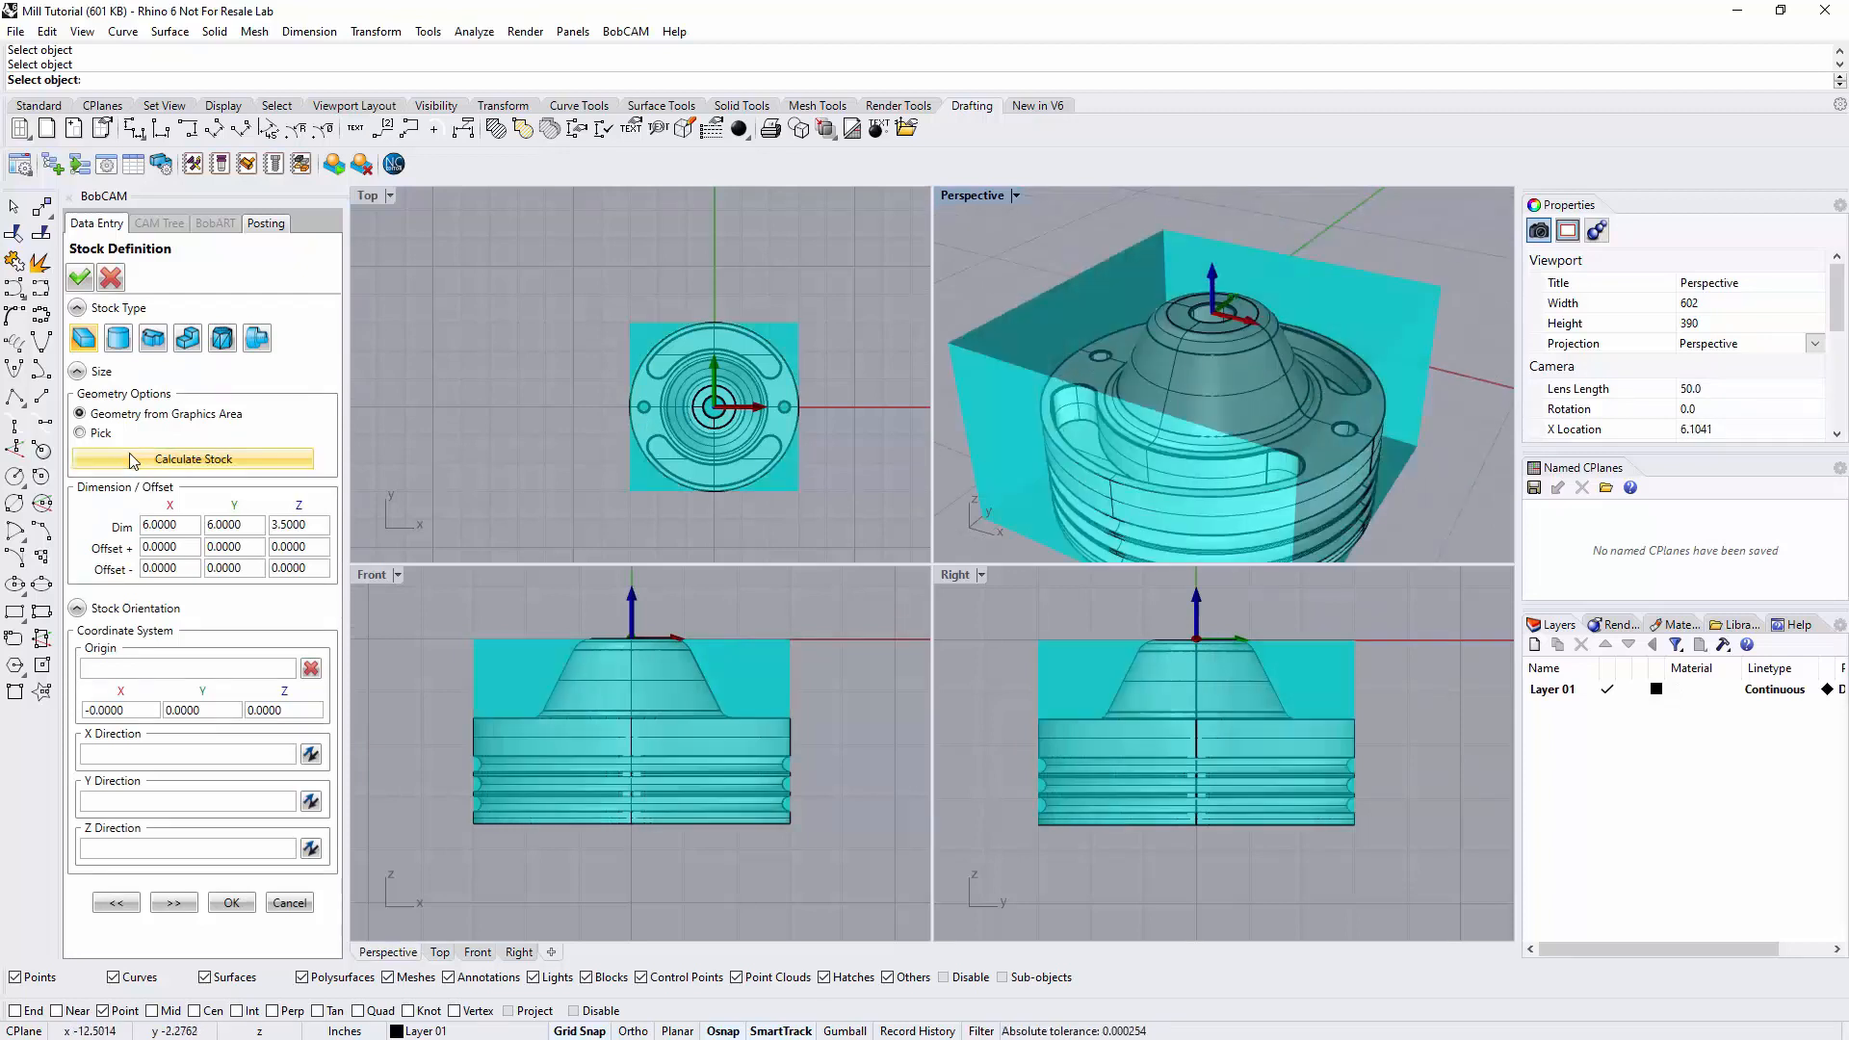
pyautogui.click(151, 526)
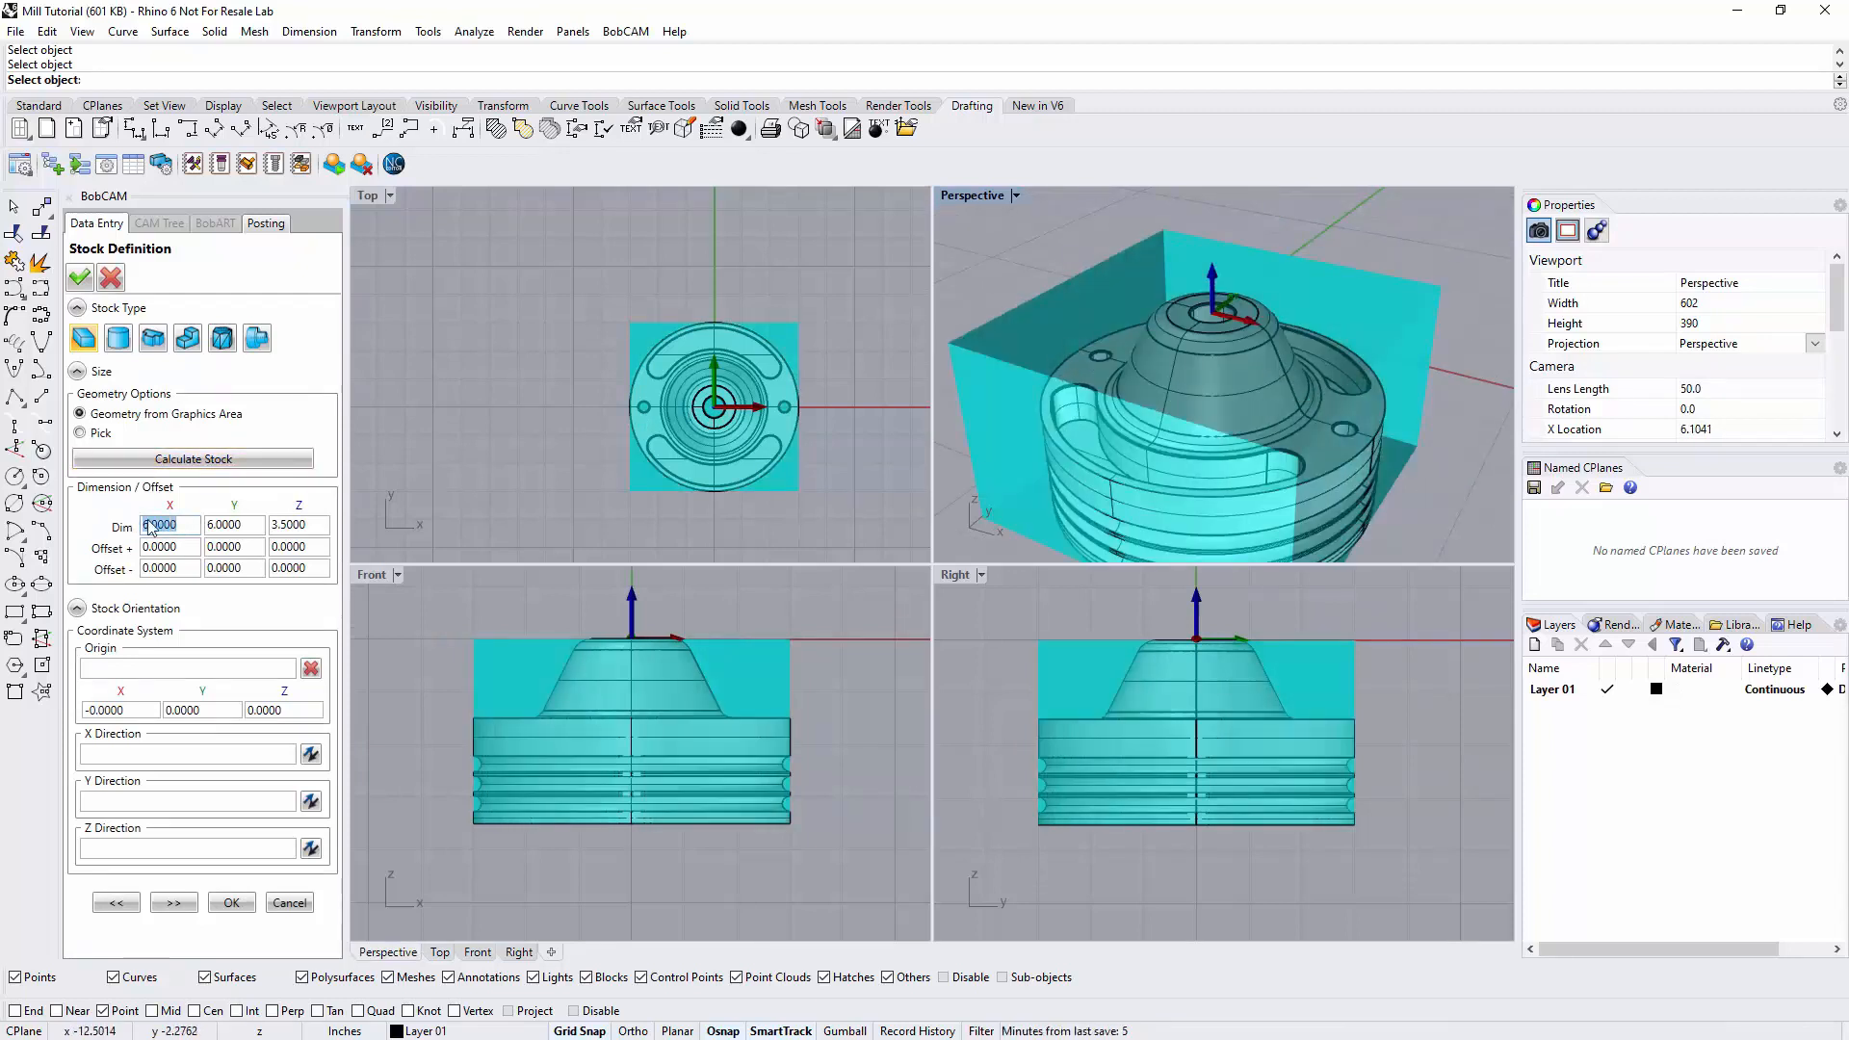
pyautogui.press('Tab')
pyautogui.press('Tab')
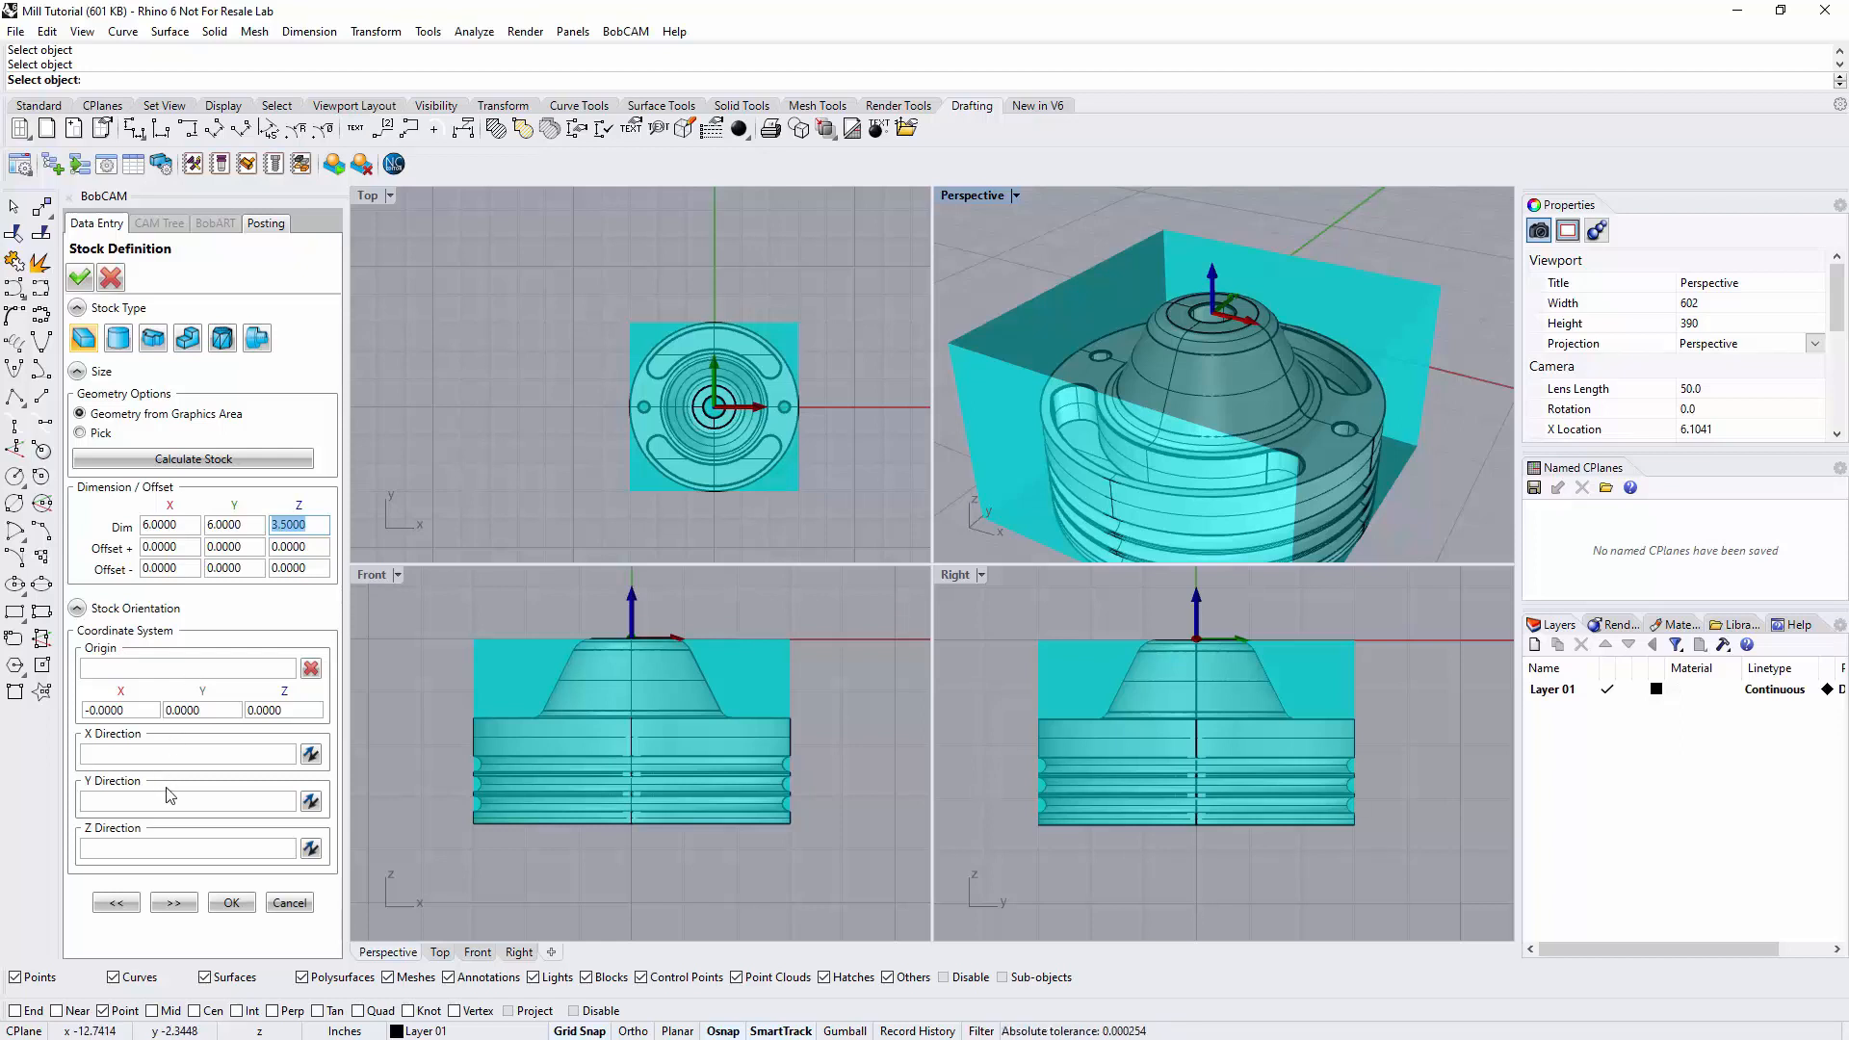
pyautogui.click(77, 610)
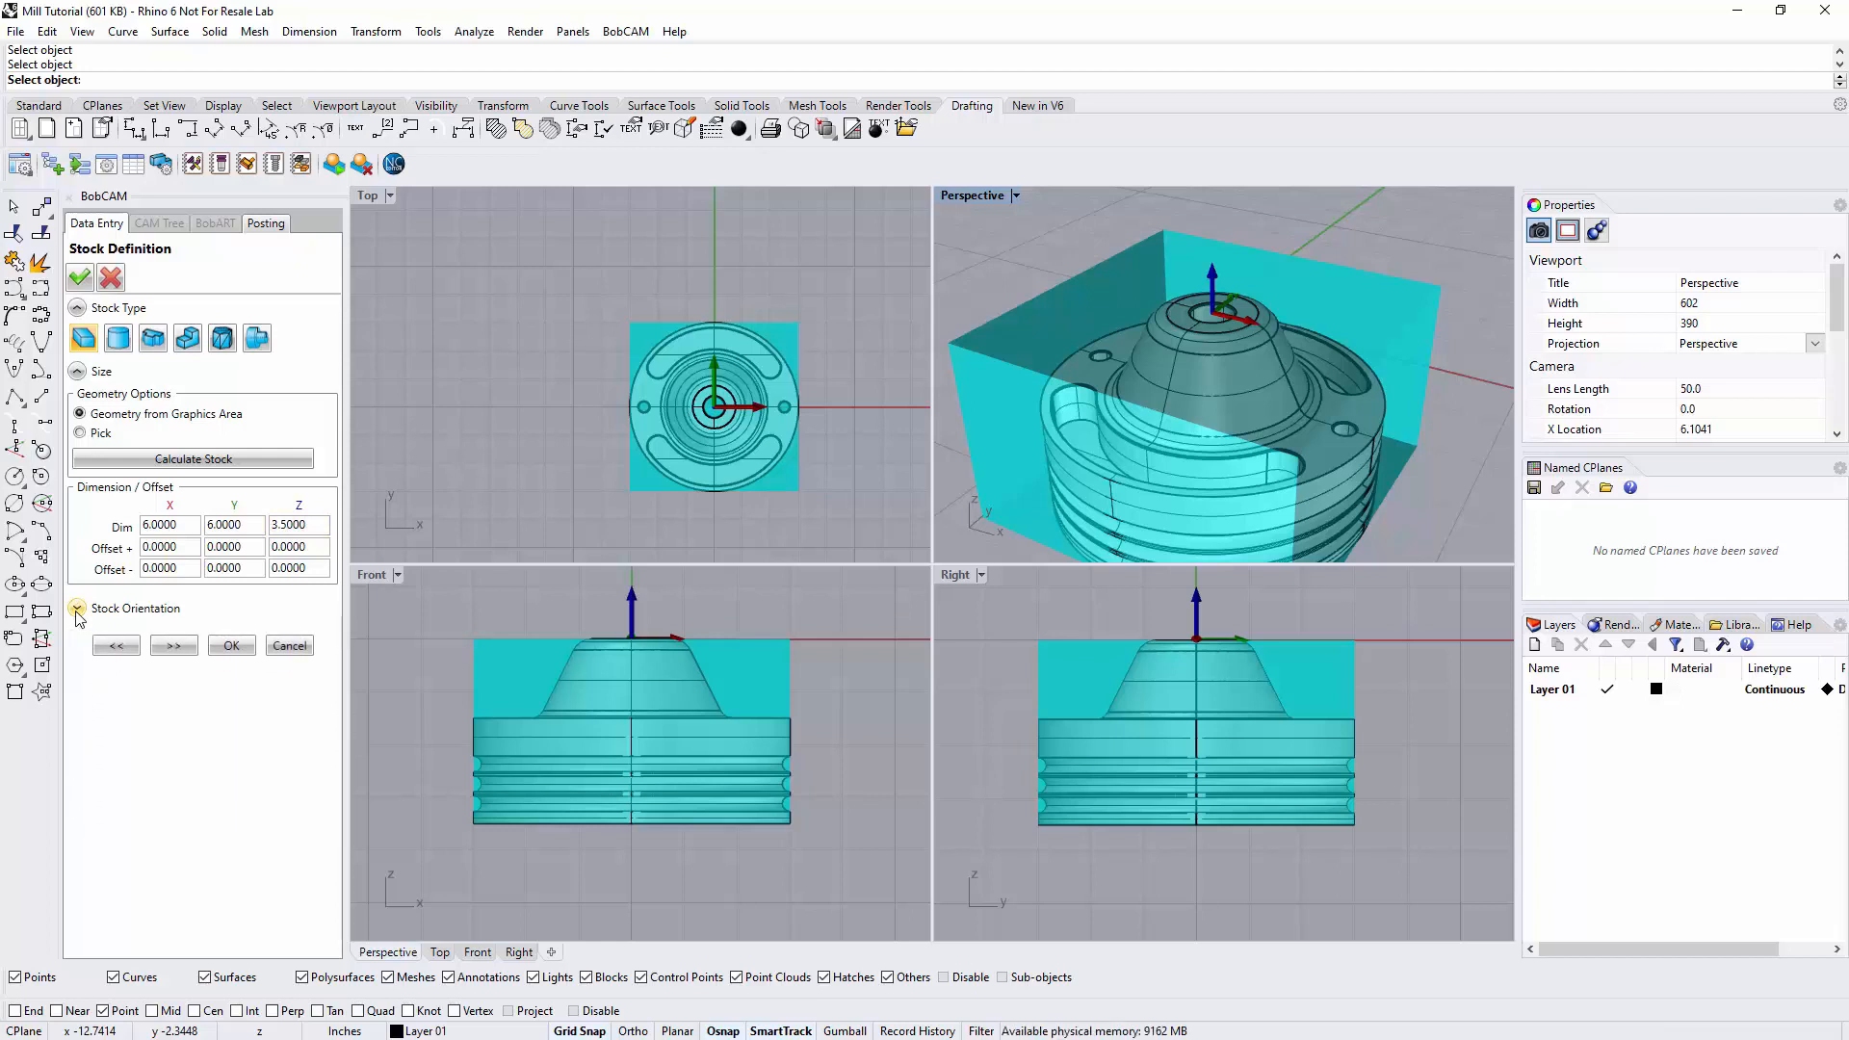
pyautogui.click(77, 609)
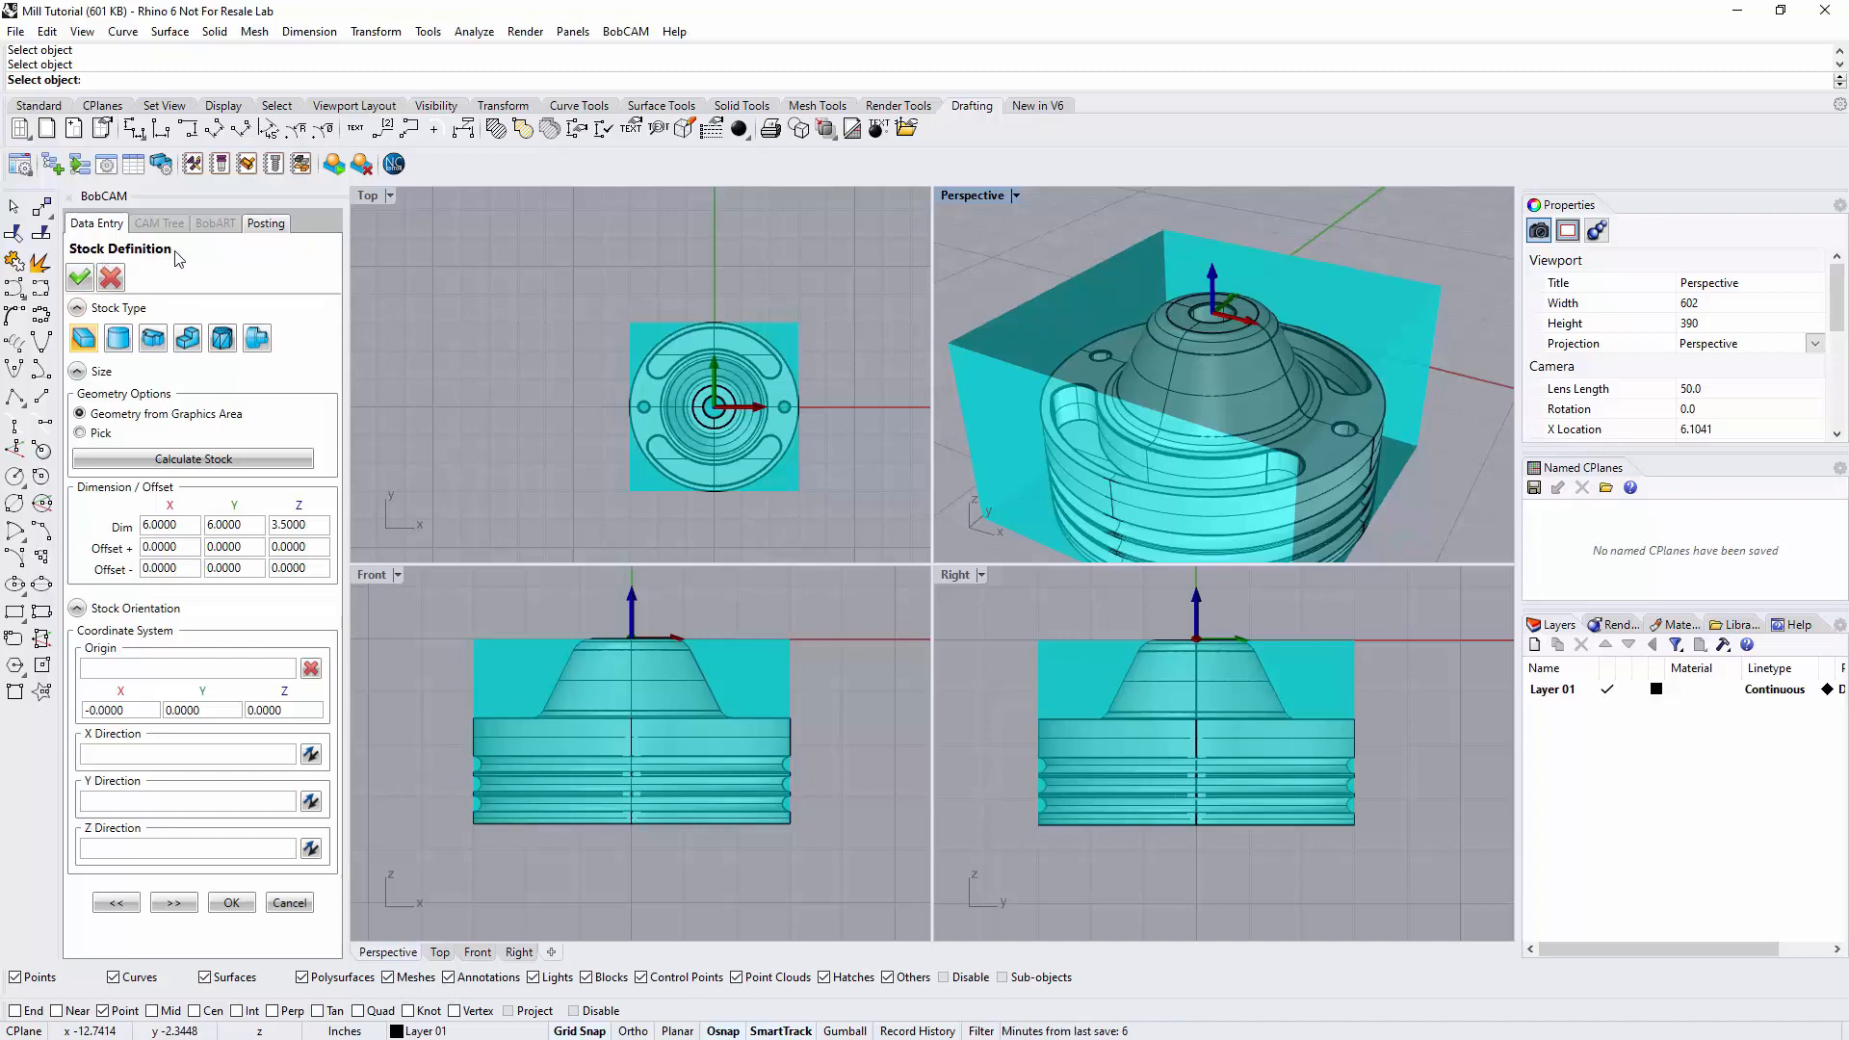
pyautogui.click(182, 906)
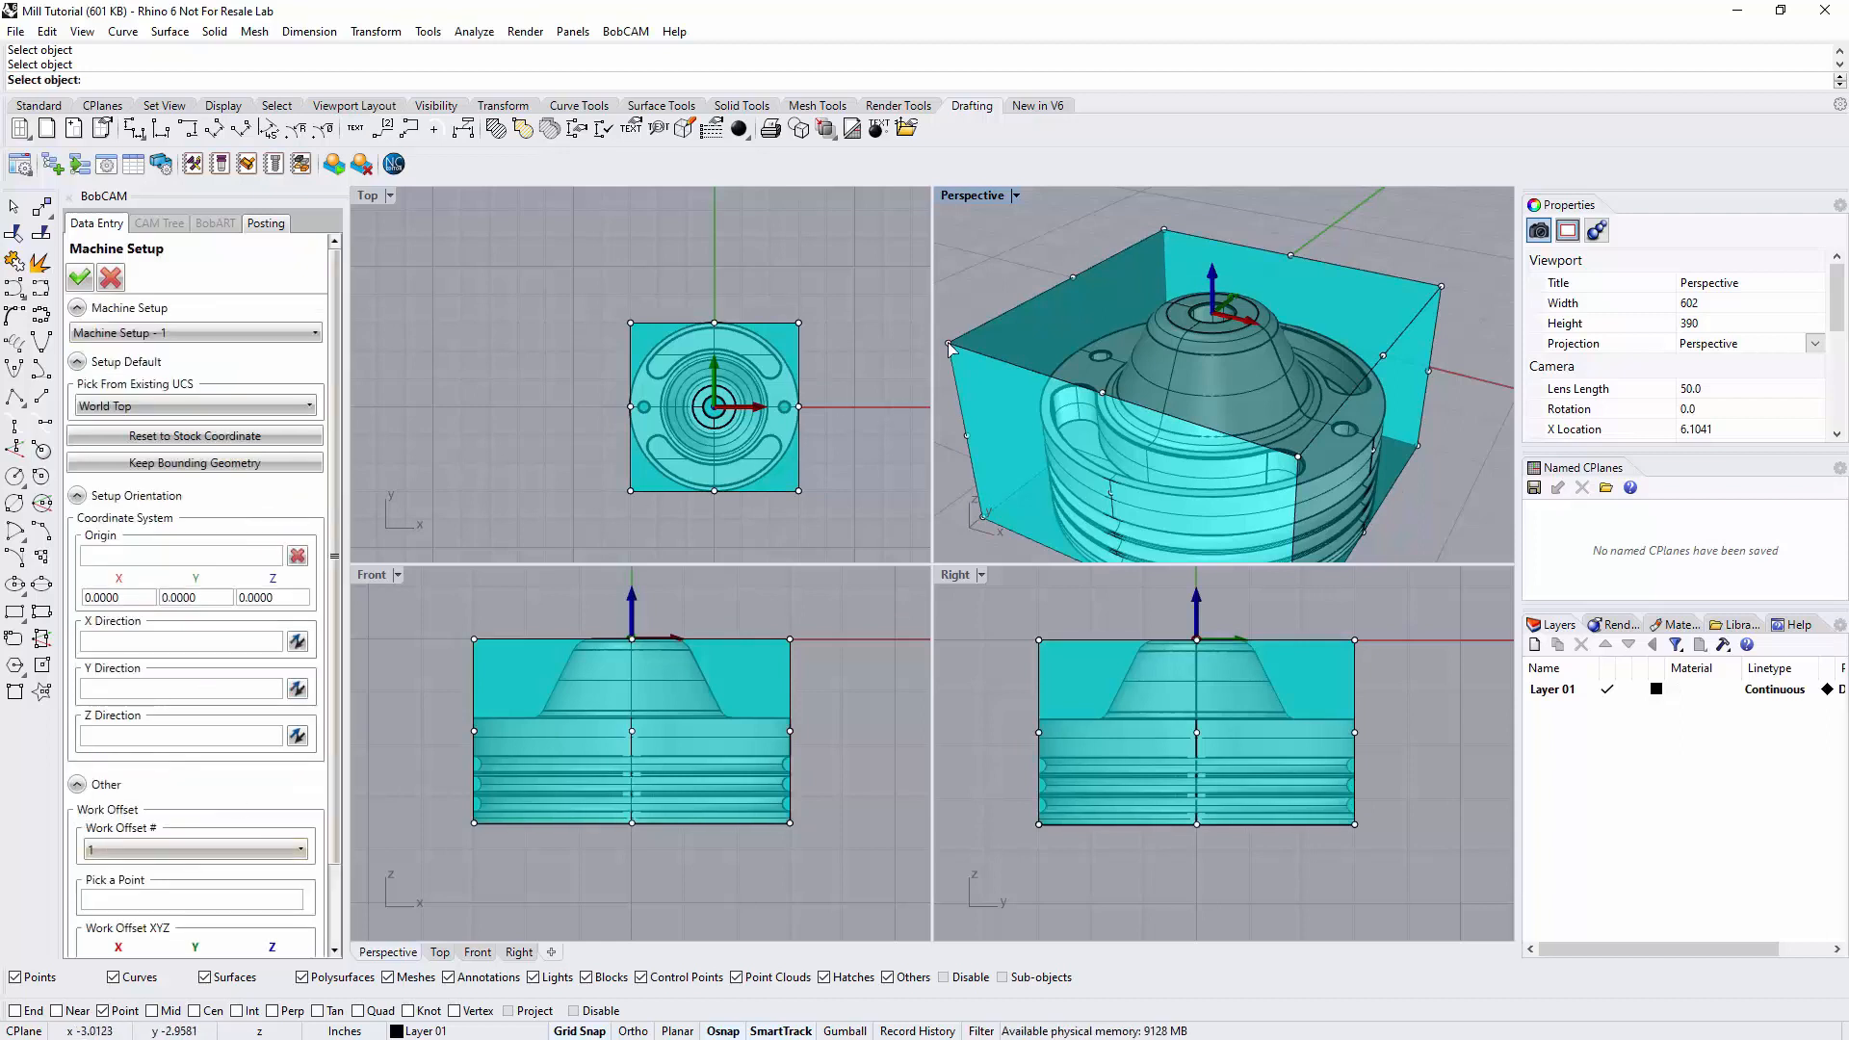
# Enable point selection and point snapping, try the stock's top and bottom corners as setup origin, and settle on the corner at X -3, Y 3, Z 0.
pyautogui.scroll(-4, 1180, 467)
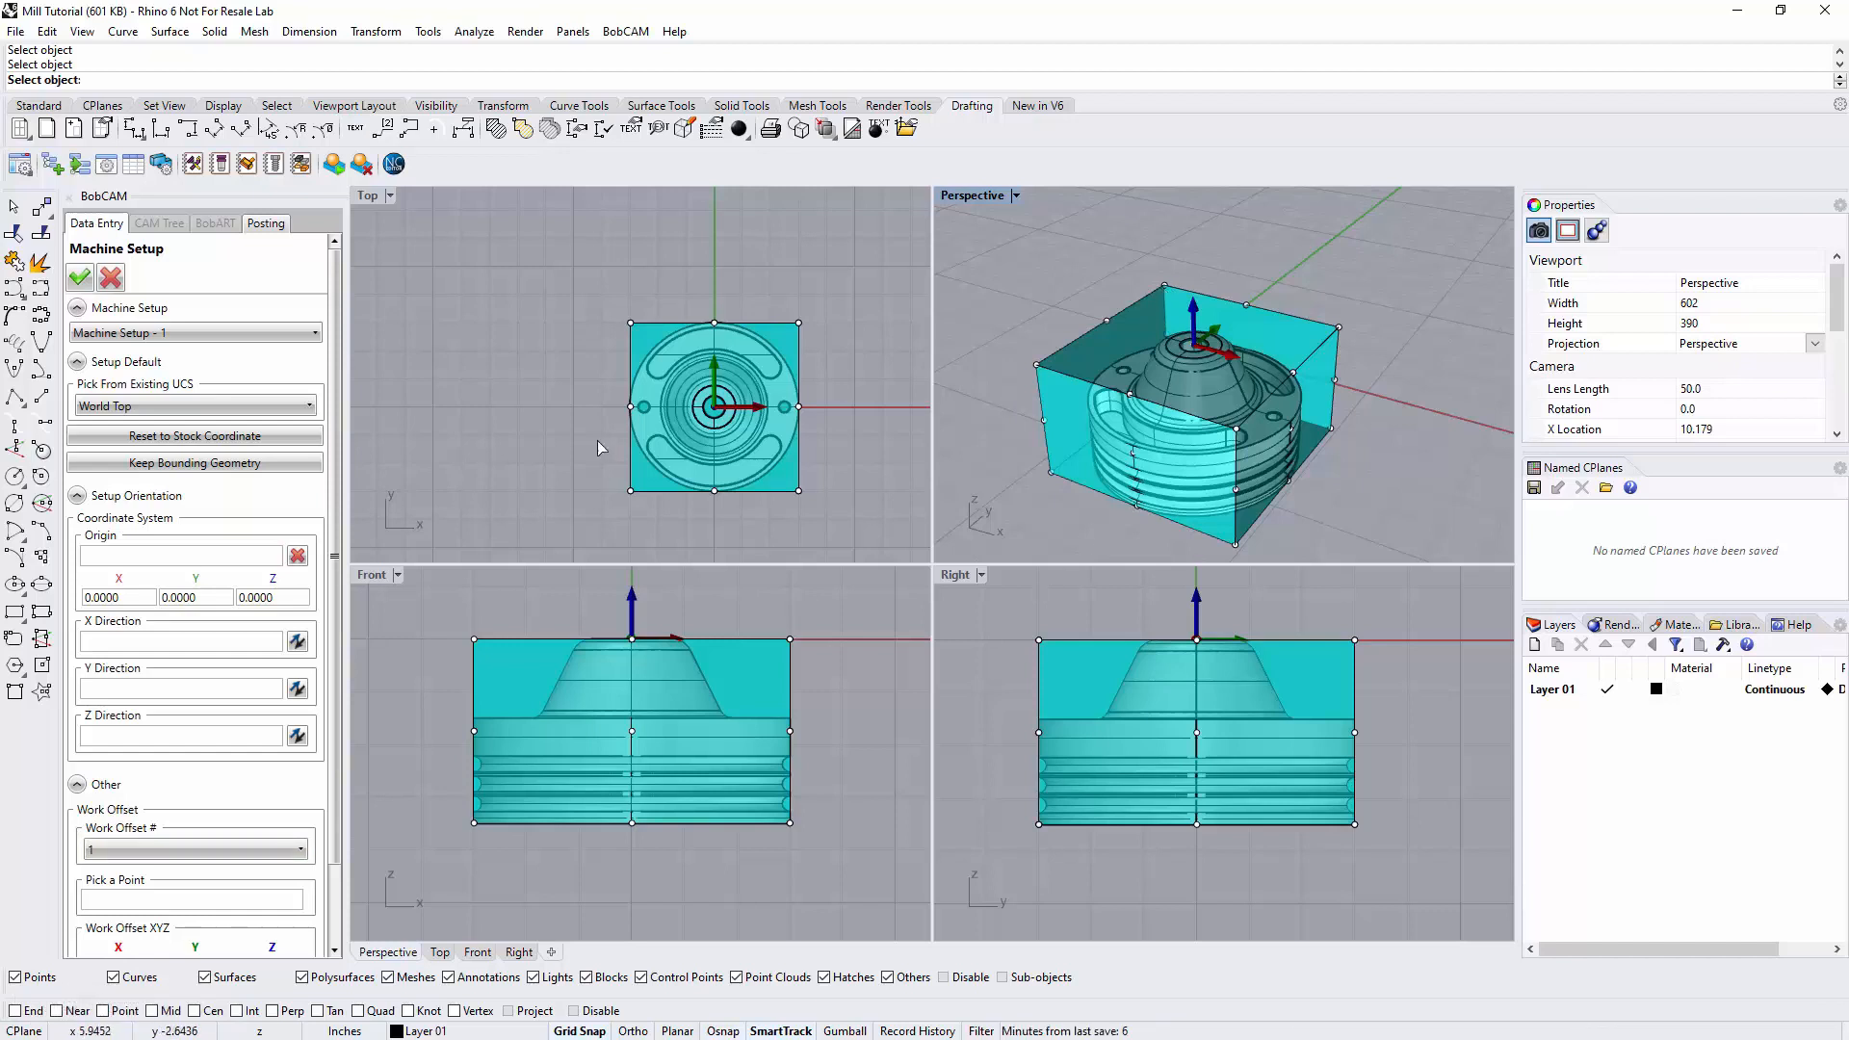
pyautogui.click(162, 556)
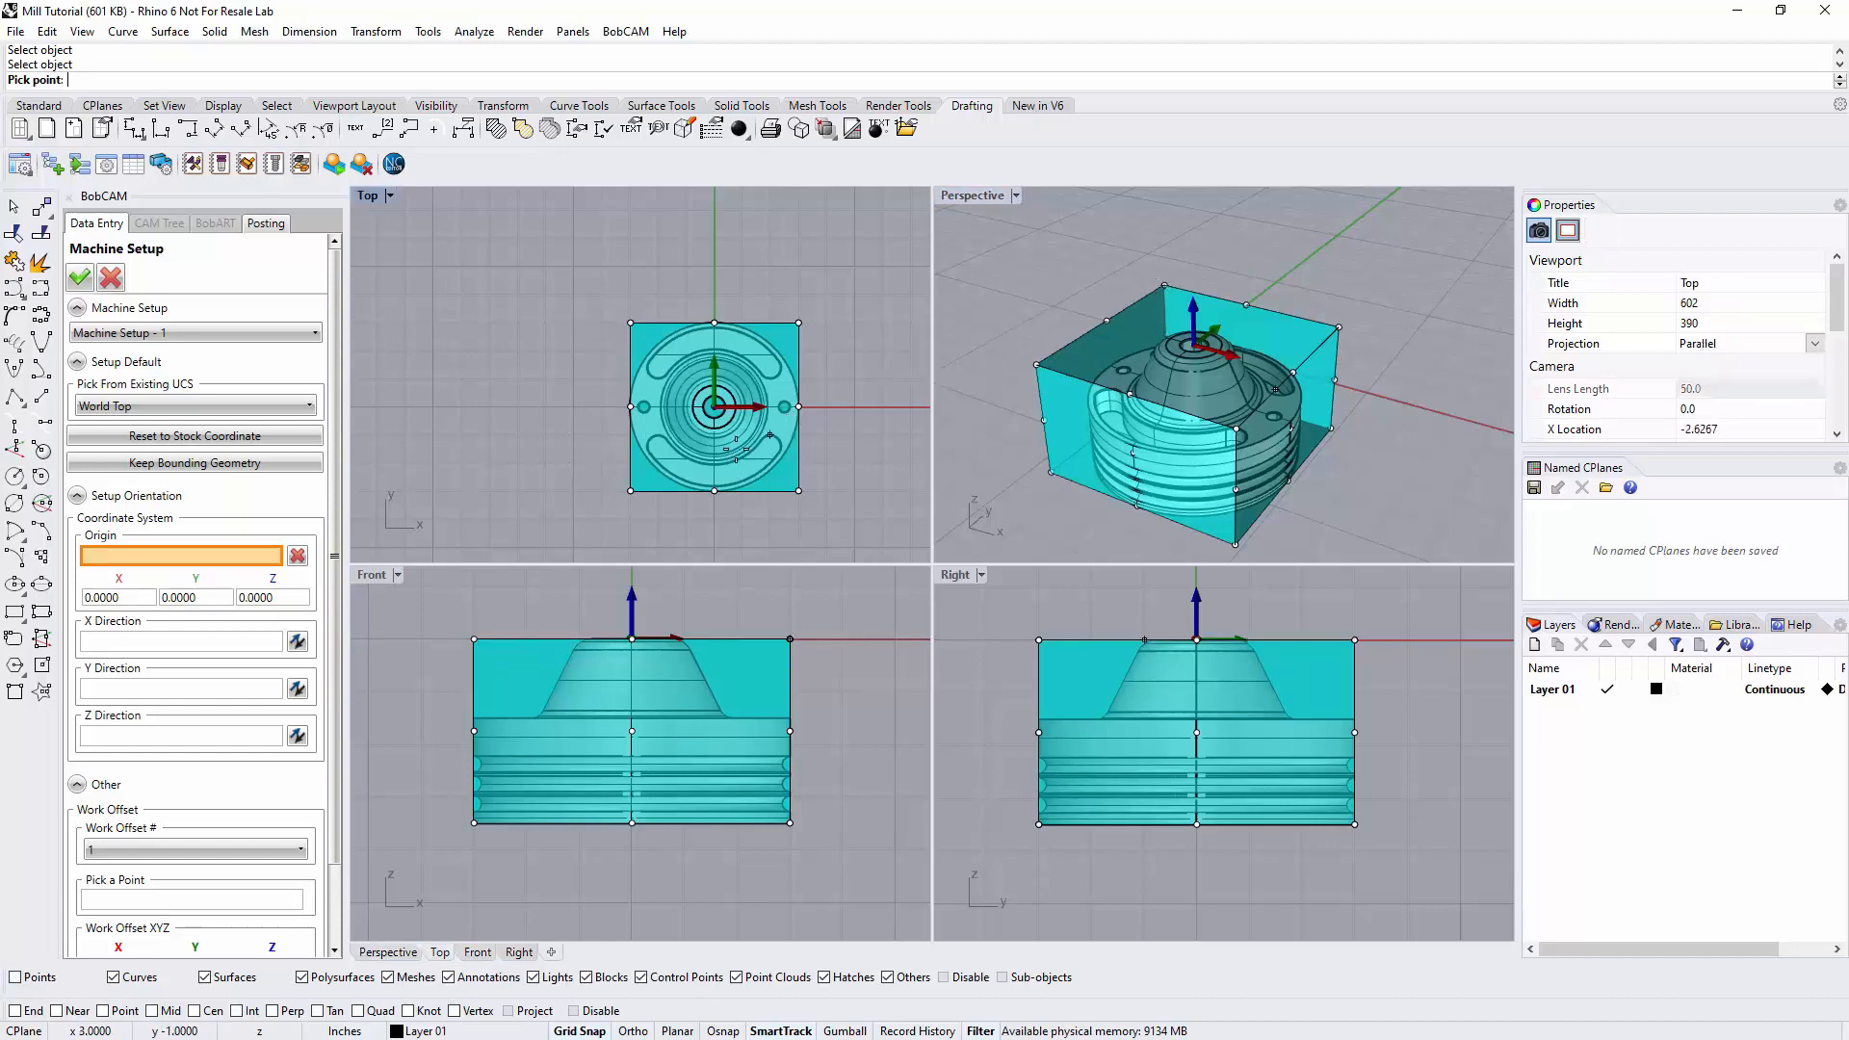
pyautogui.click(102, 1010)
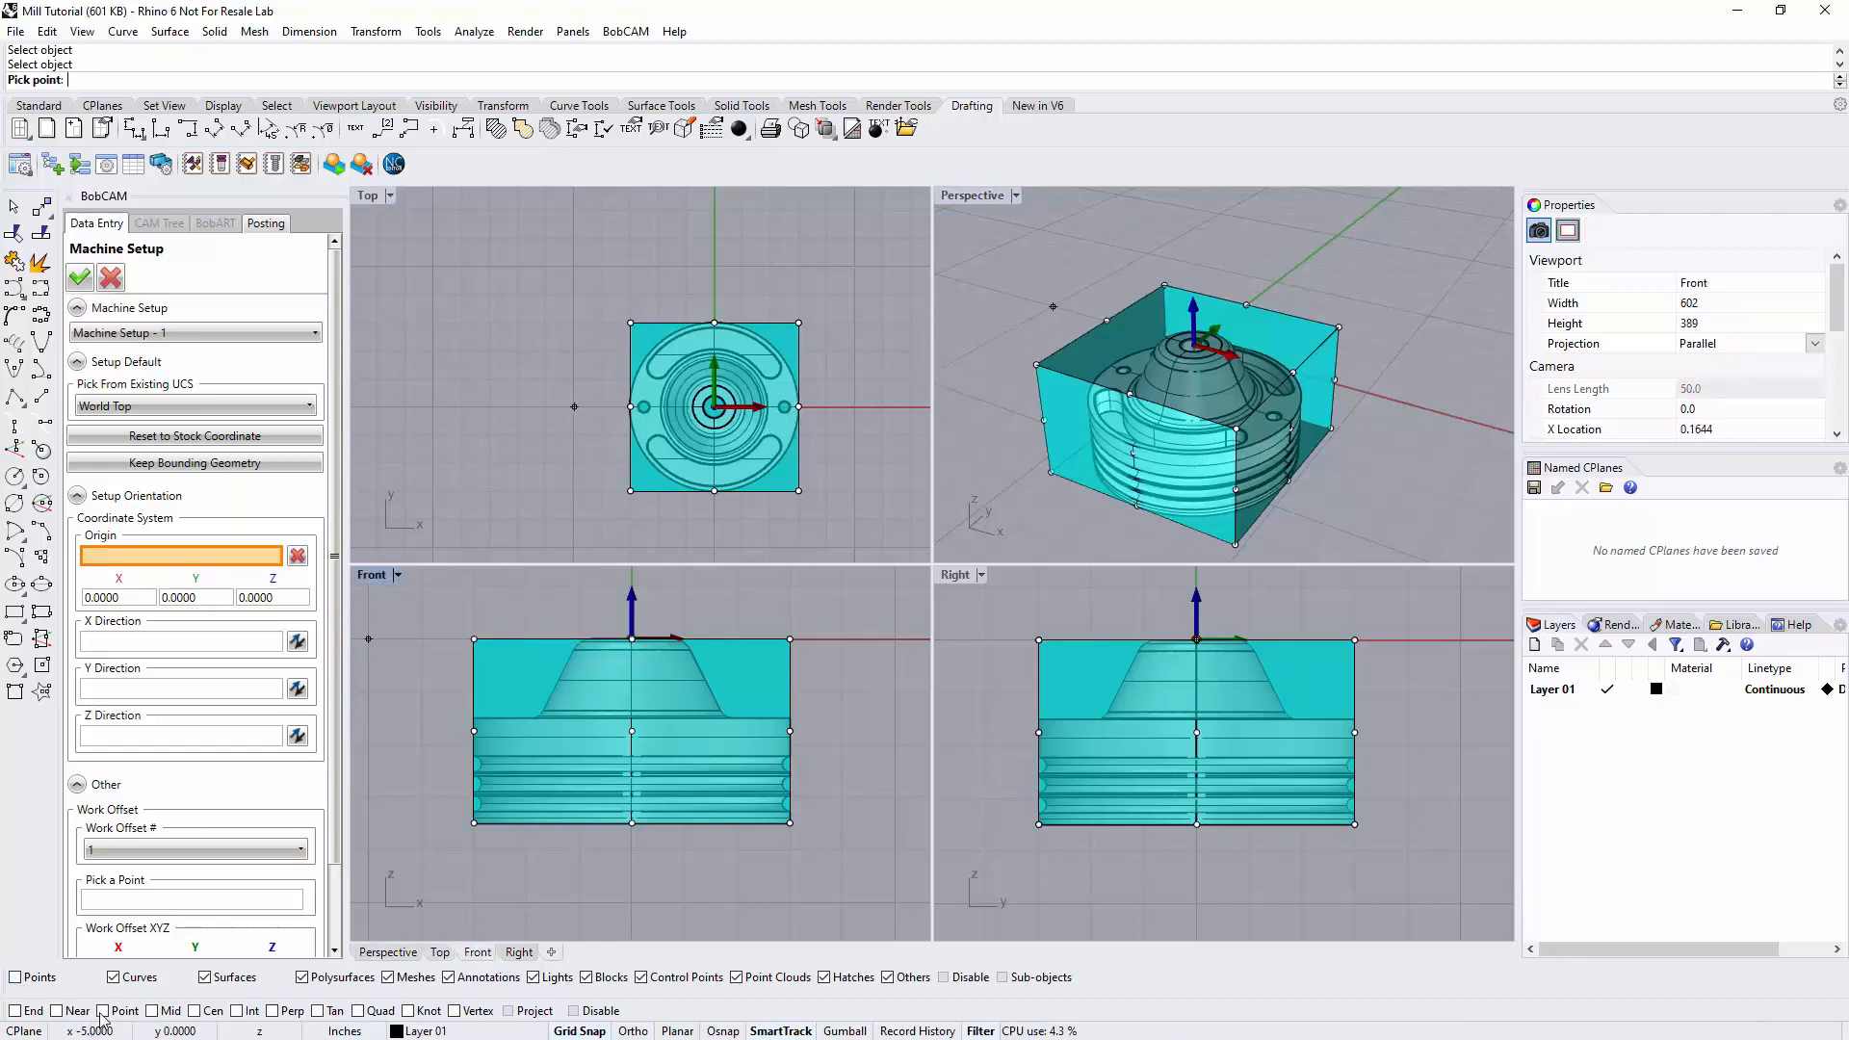
pyautogui.click(14, 978)
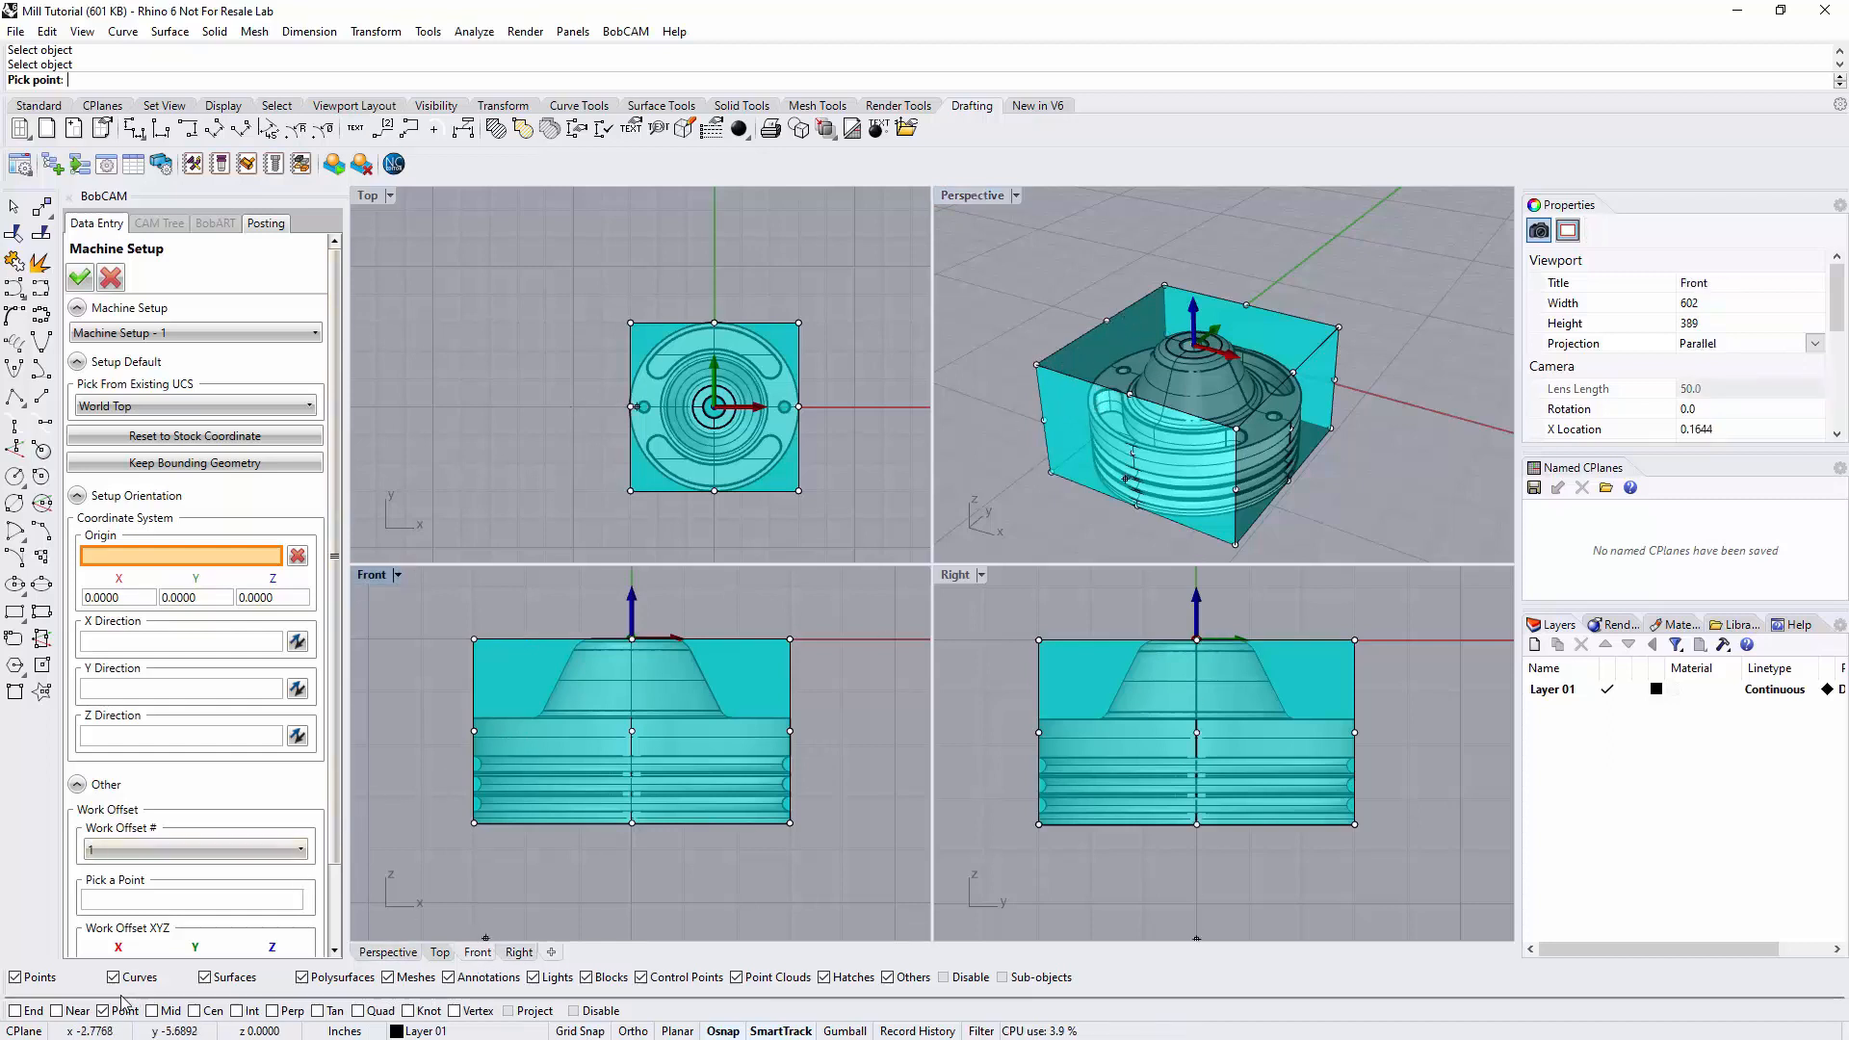
pyautogui.click(1167, 285)
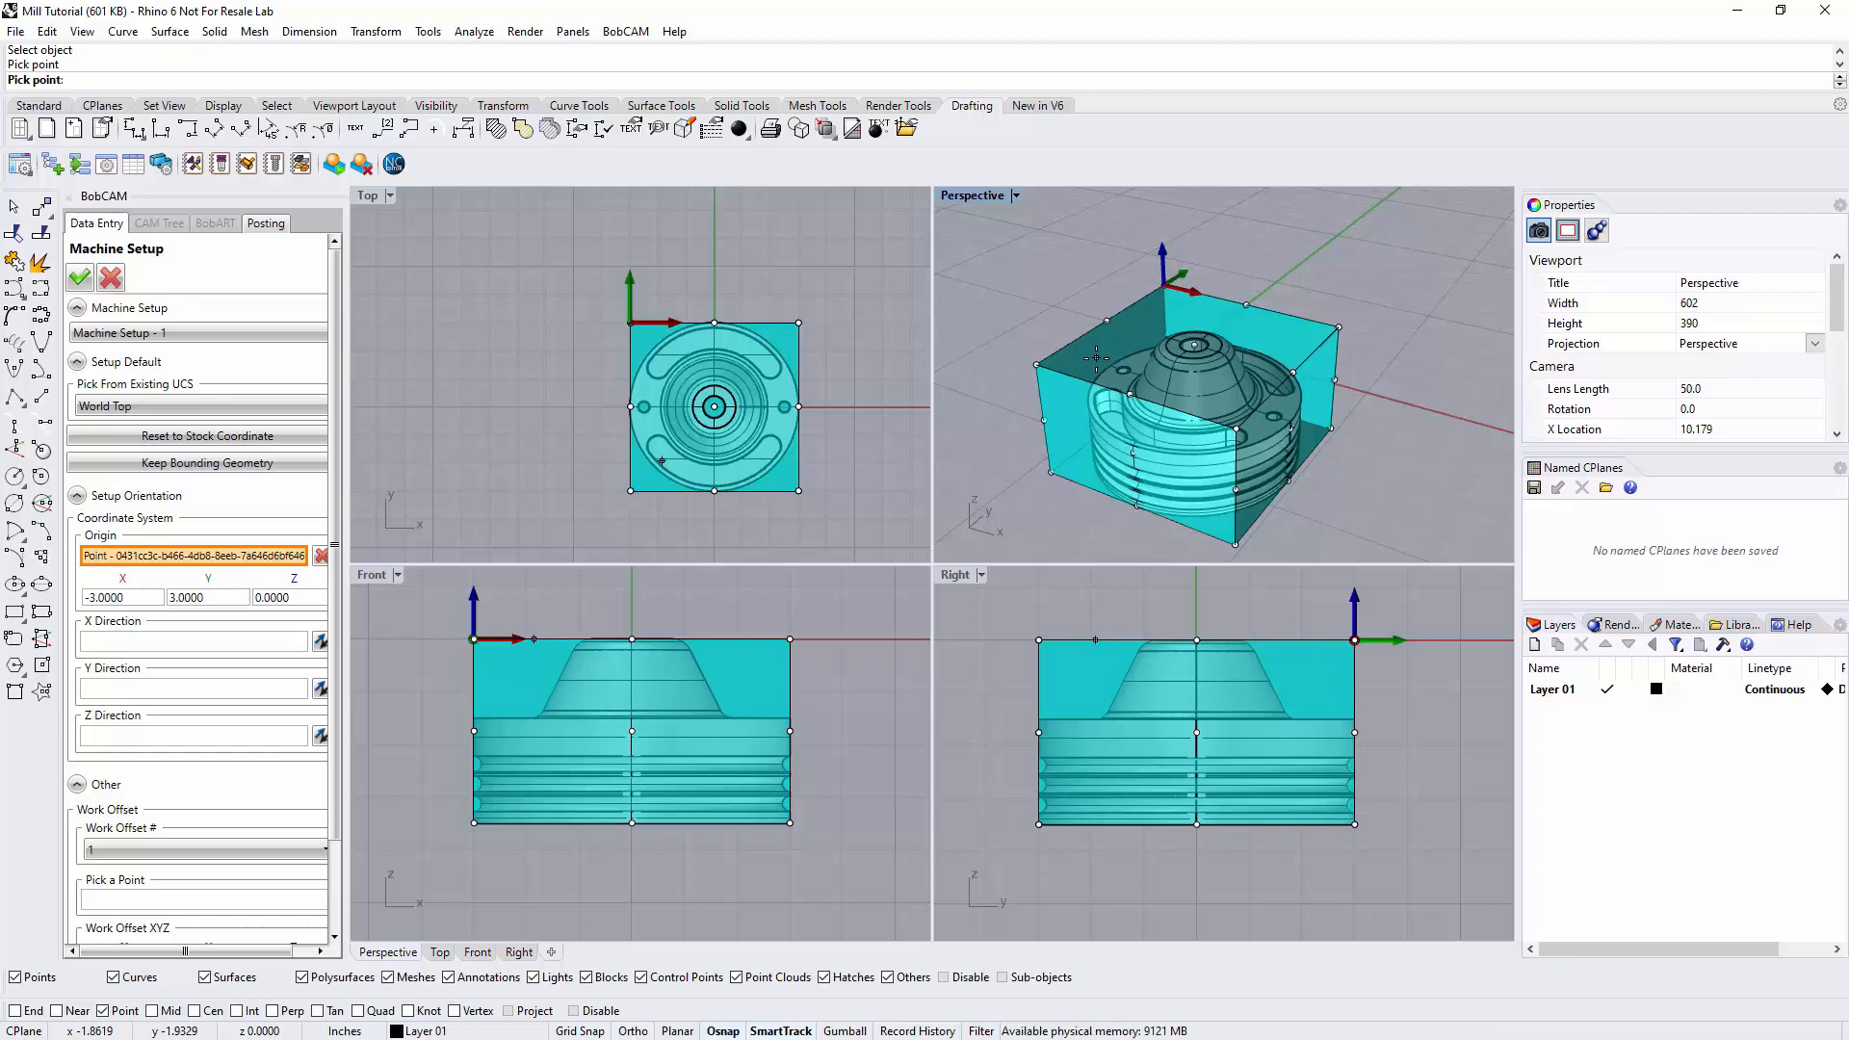
pyautogui.click(1050, 472)
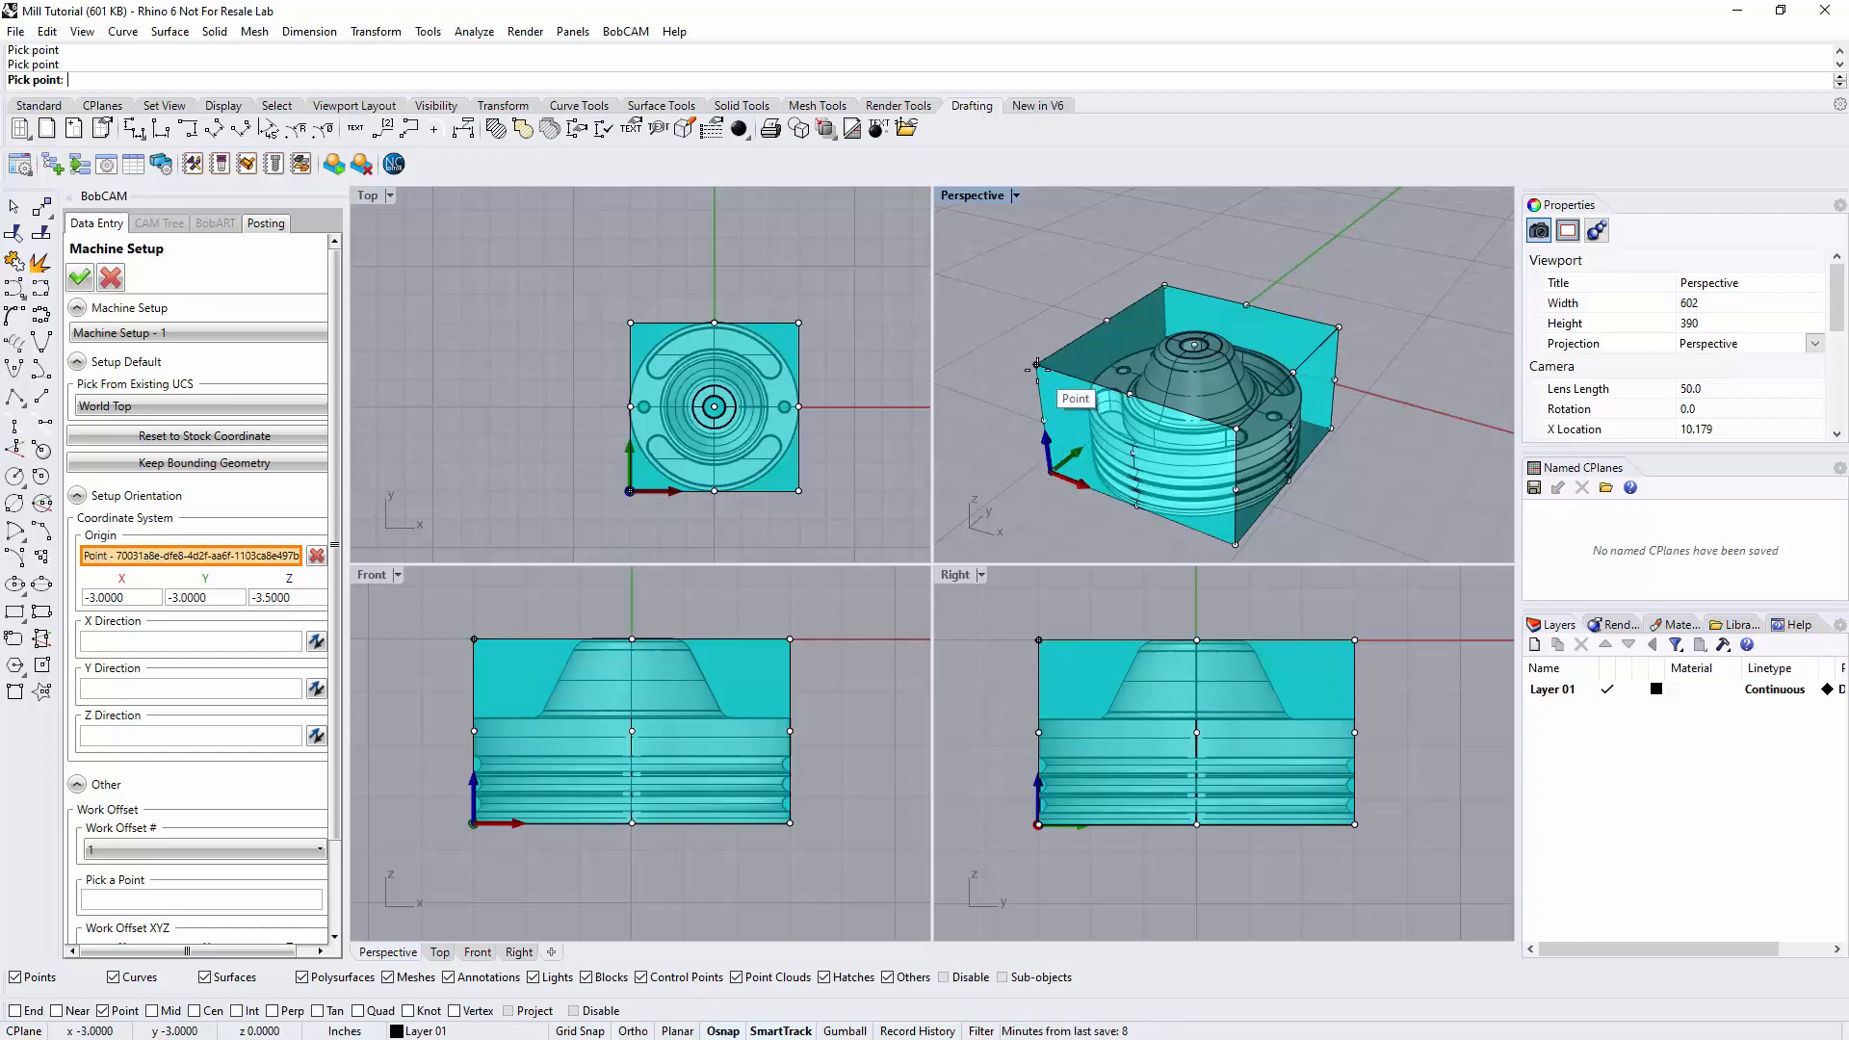
pyautogui.click(1165, 286)
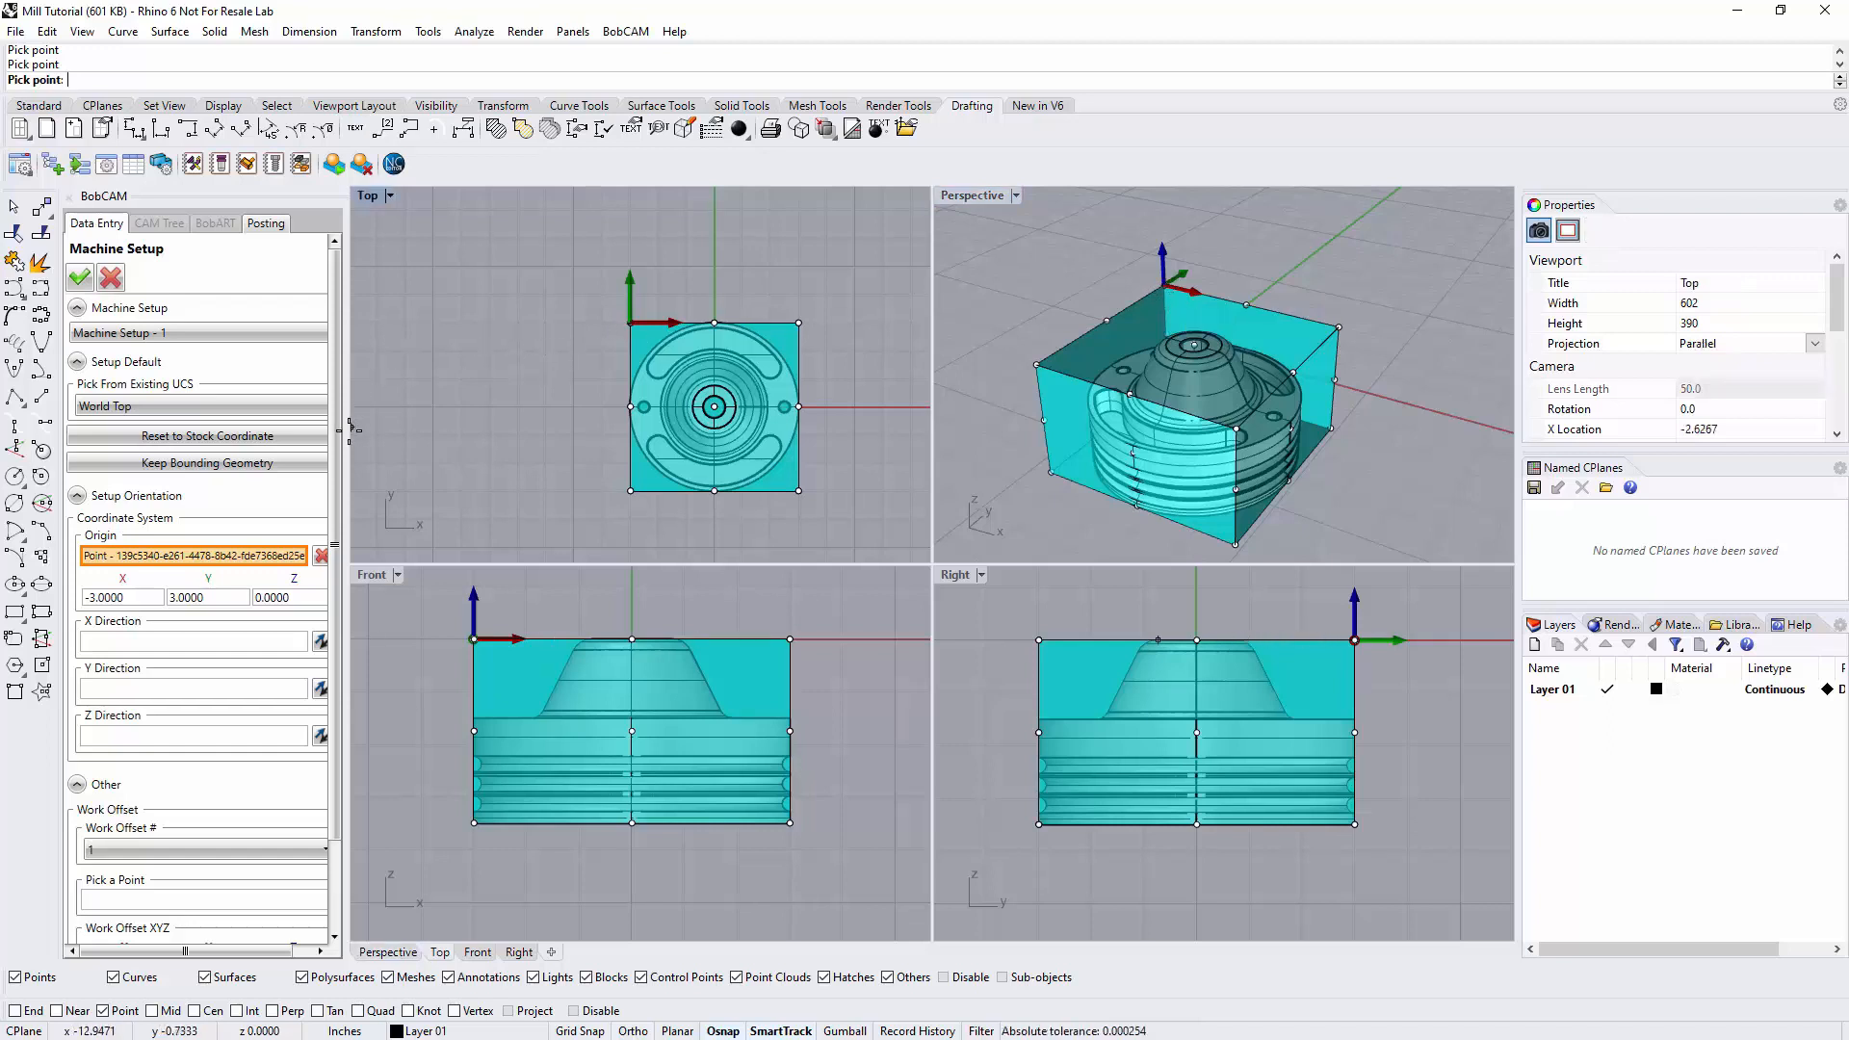
# Review the work offset numbers available for the machine setup.
pyautogui.moveTo(346, 431); pyautogui.dragTo(423, 431)
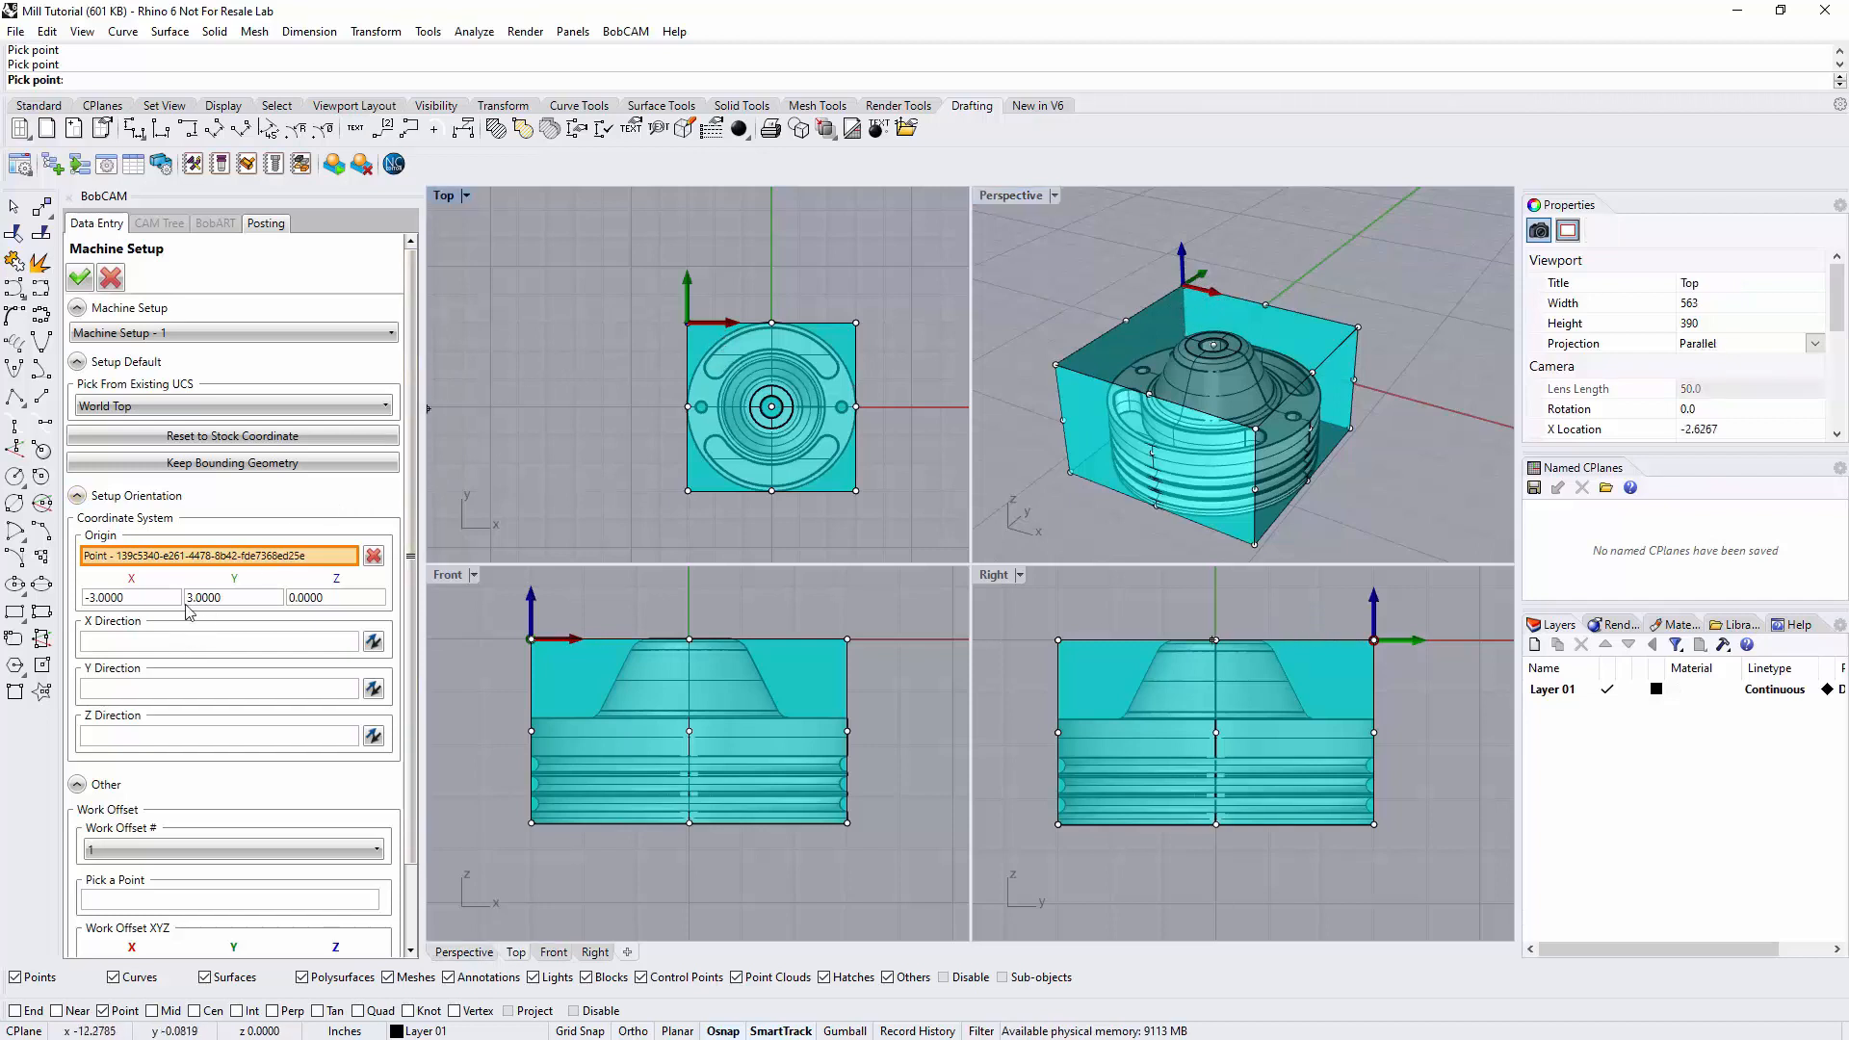
pyautogui.scroll(-3, 183, 849)
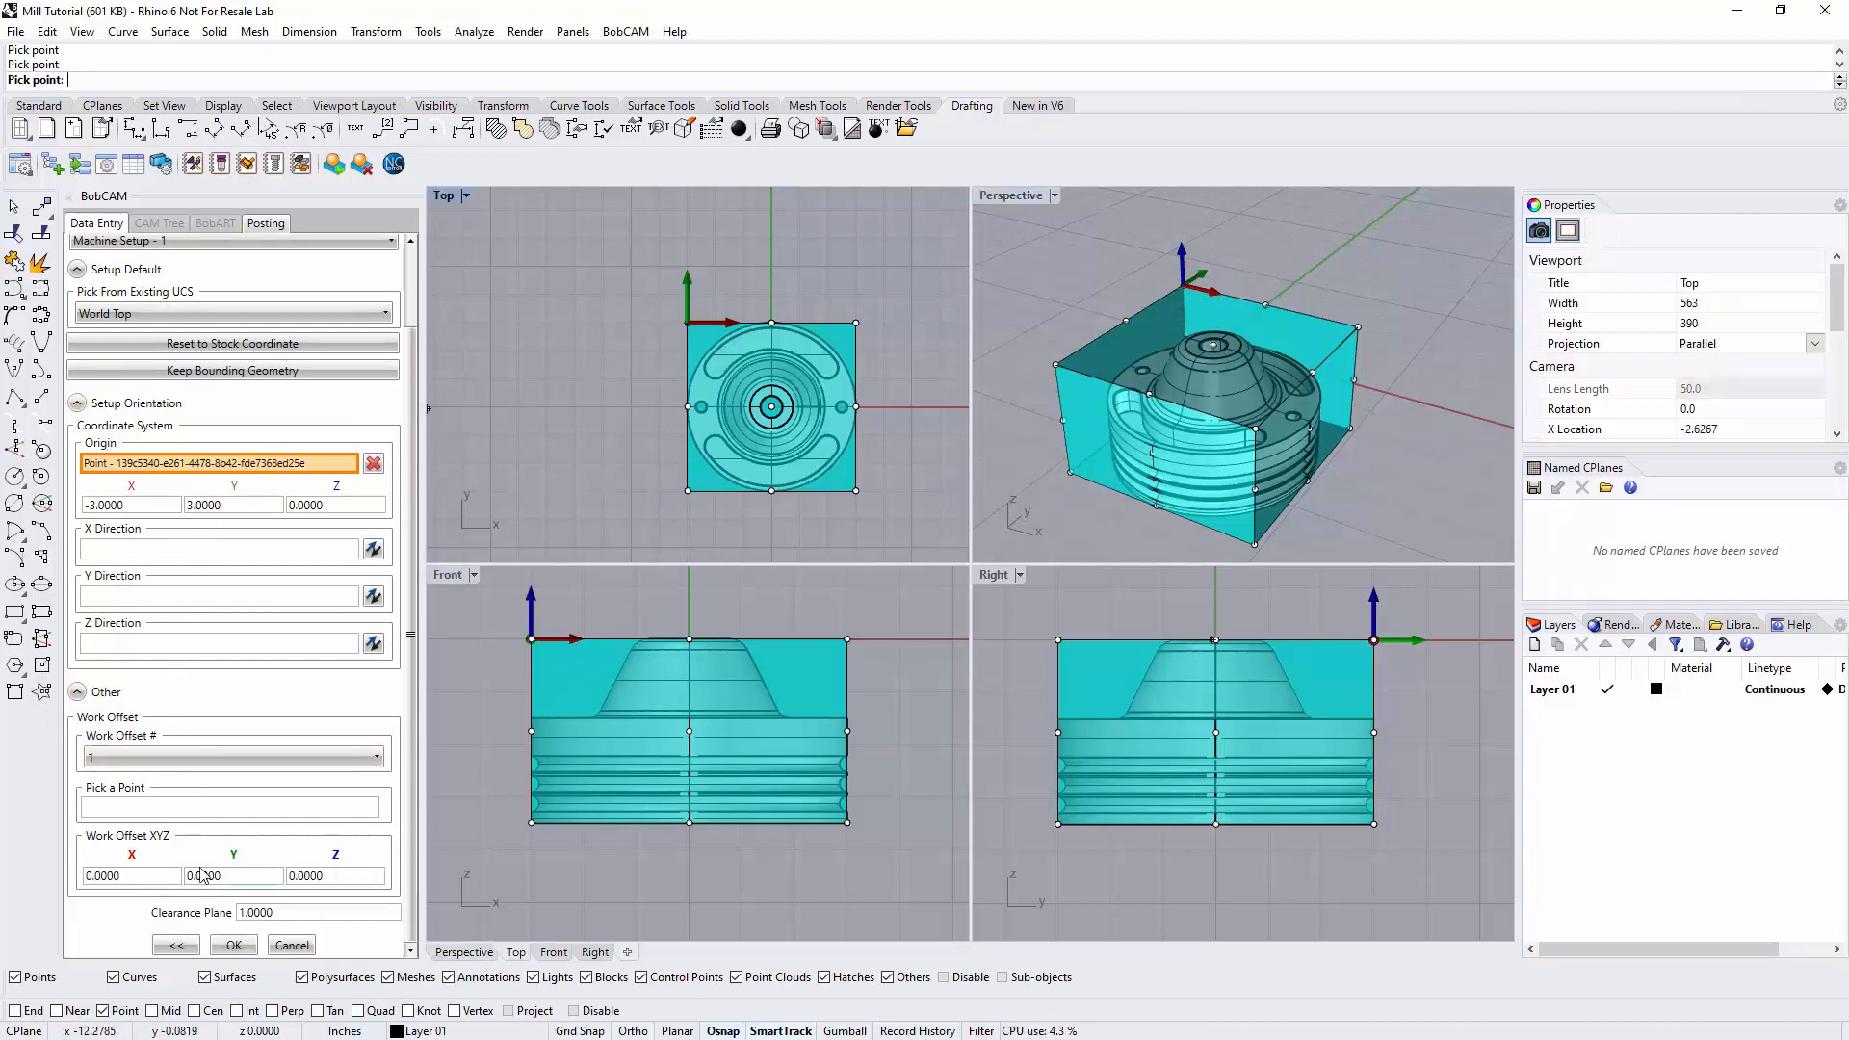
pyautogui.click(180, 756)
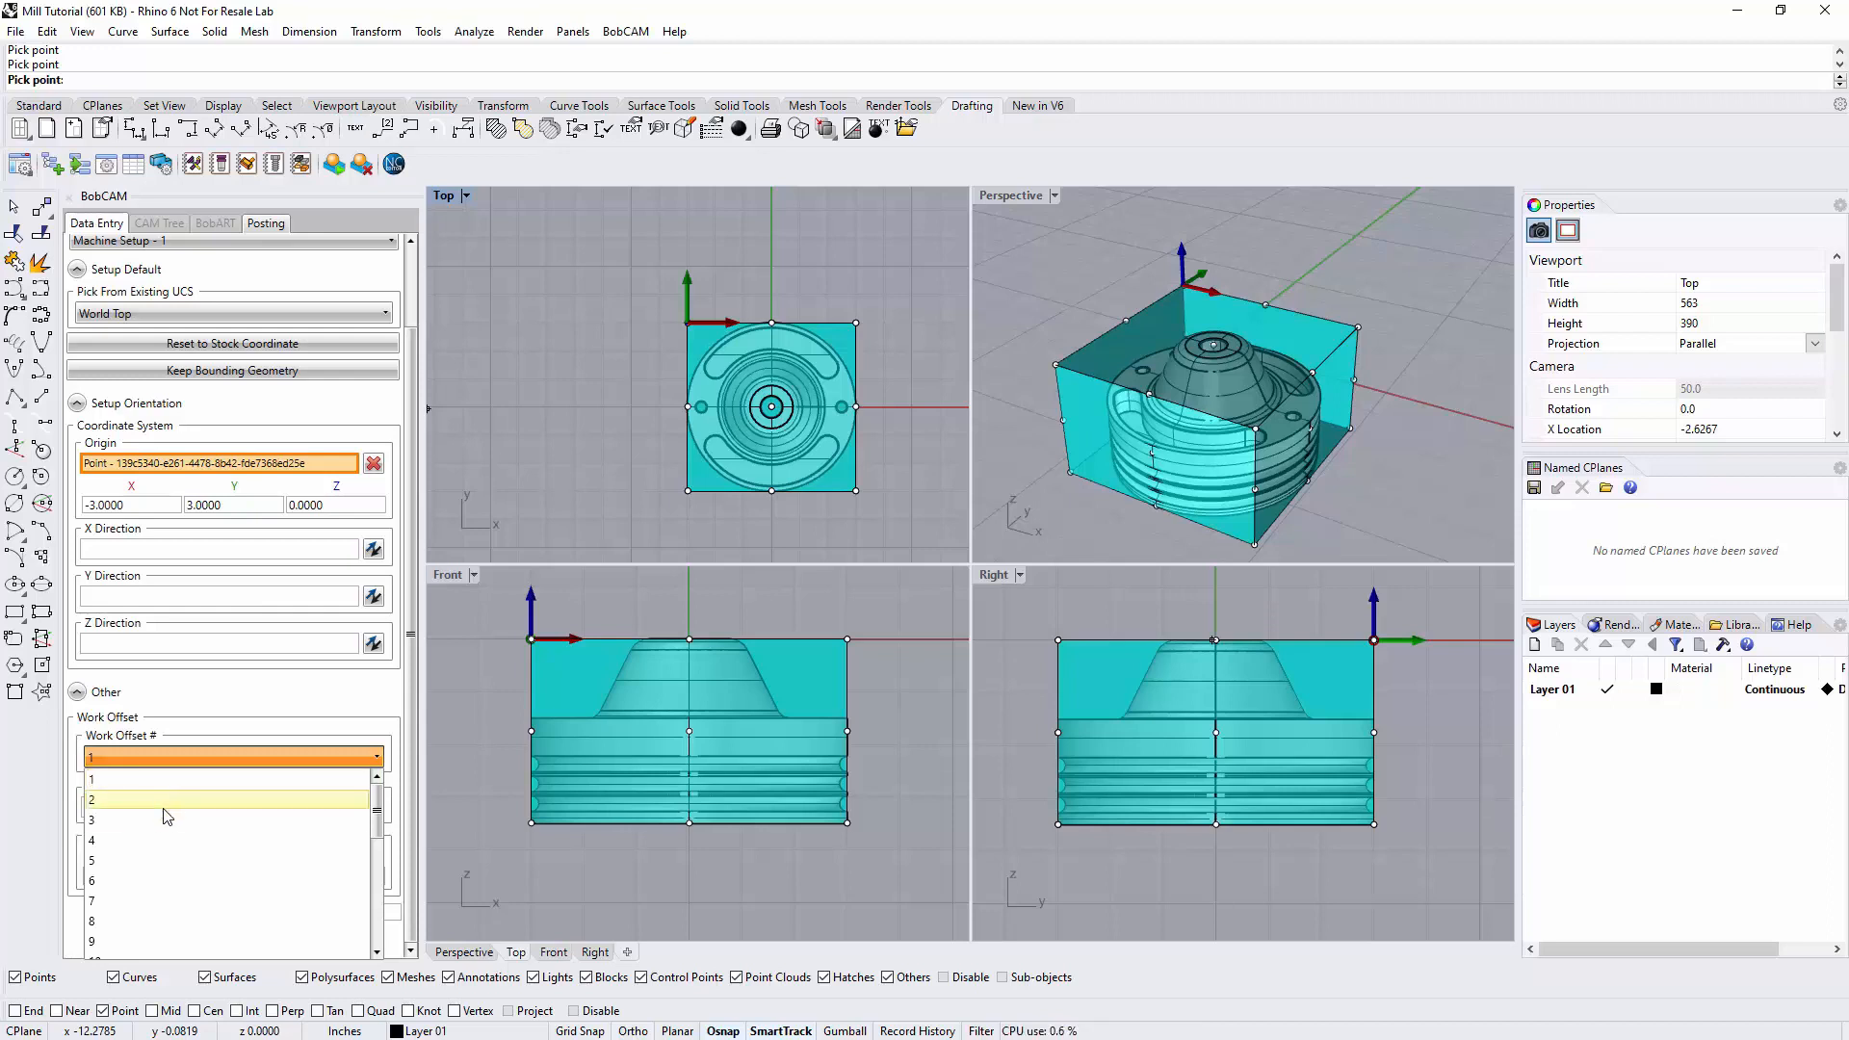
pyautogui.click(175, 757)
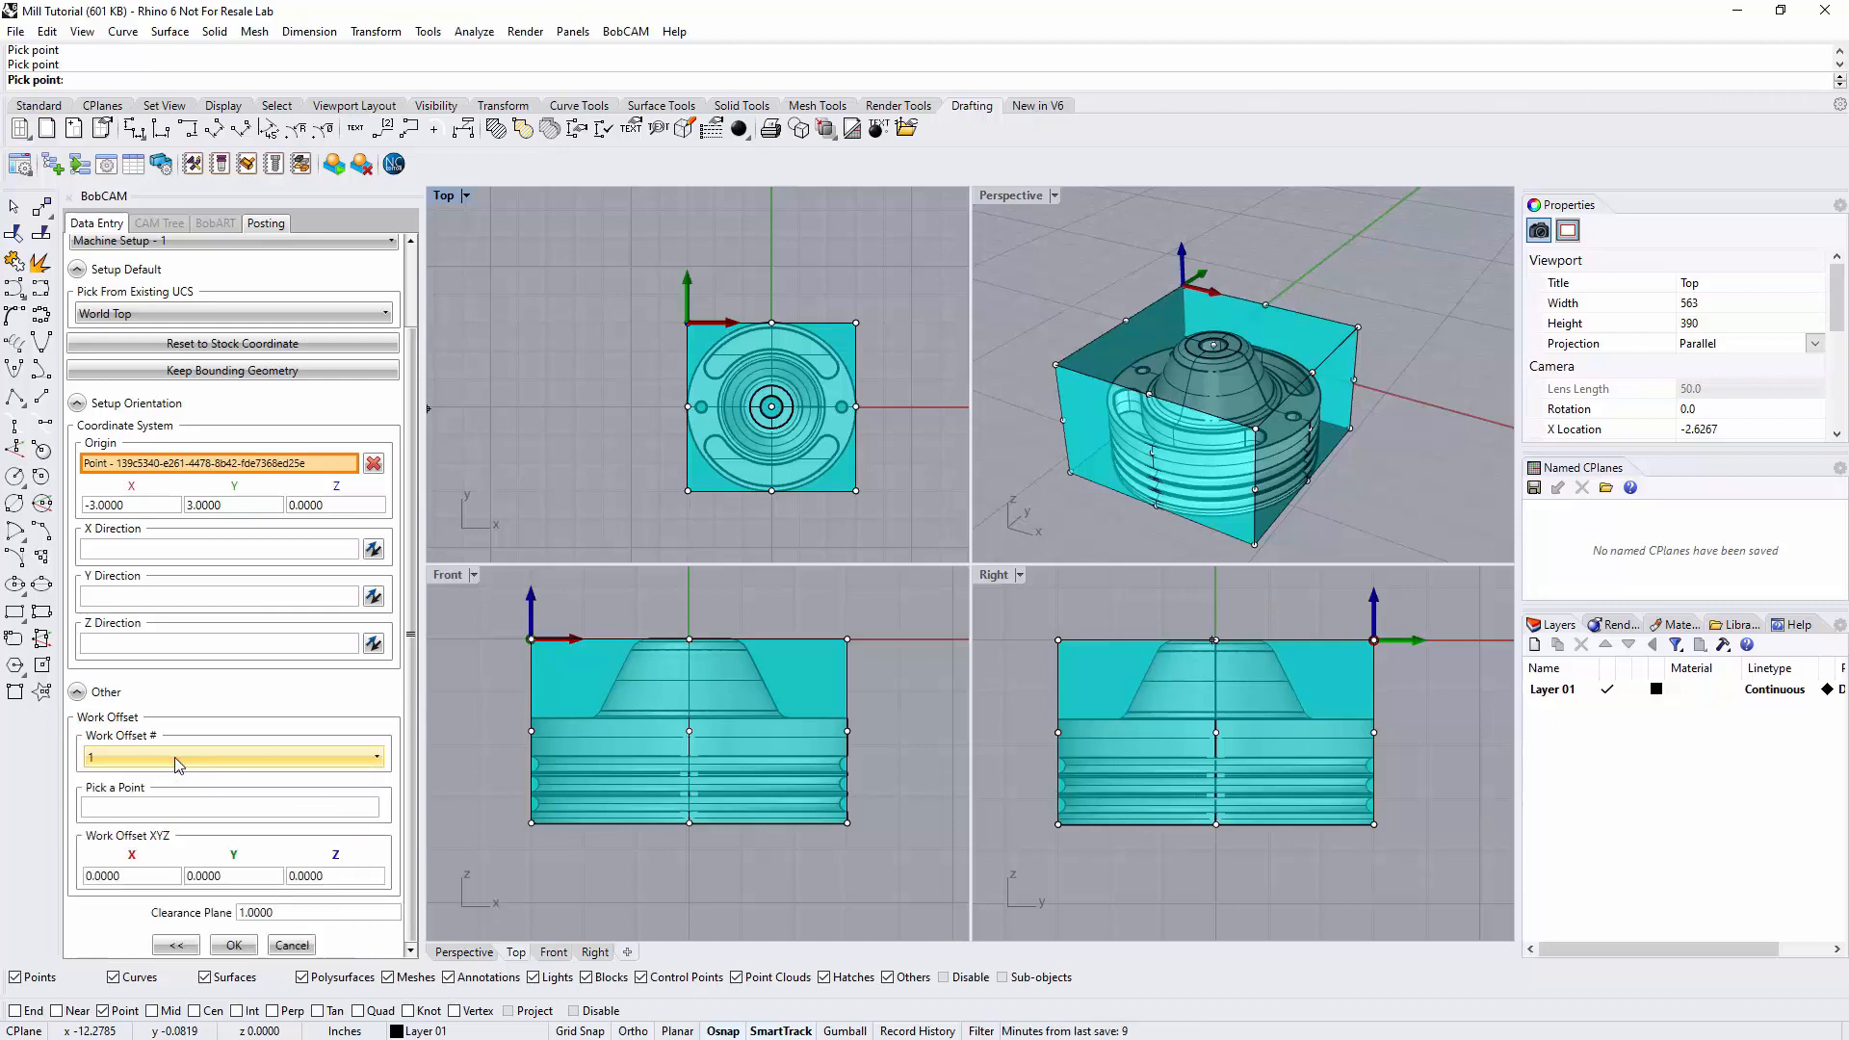
pyautogui.click(177, 759)
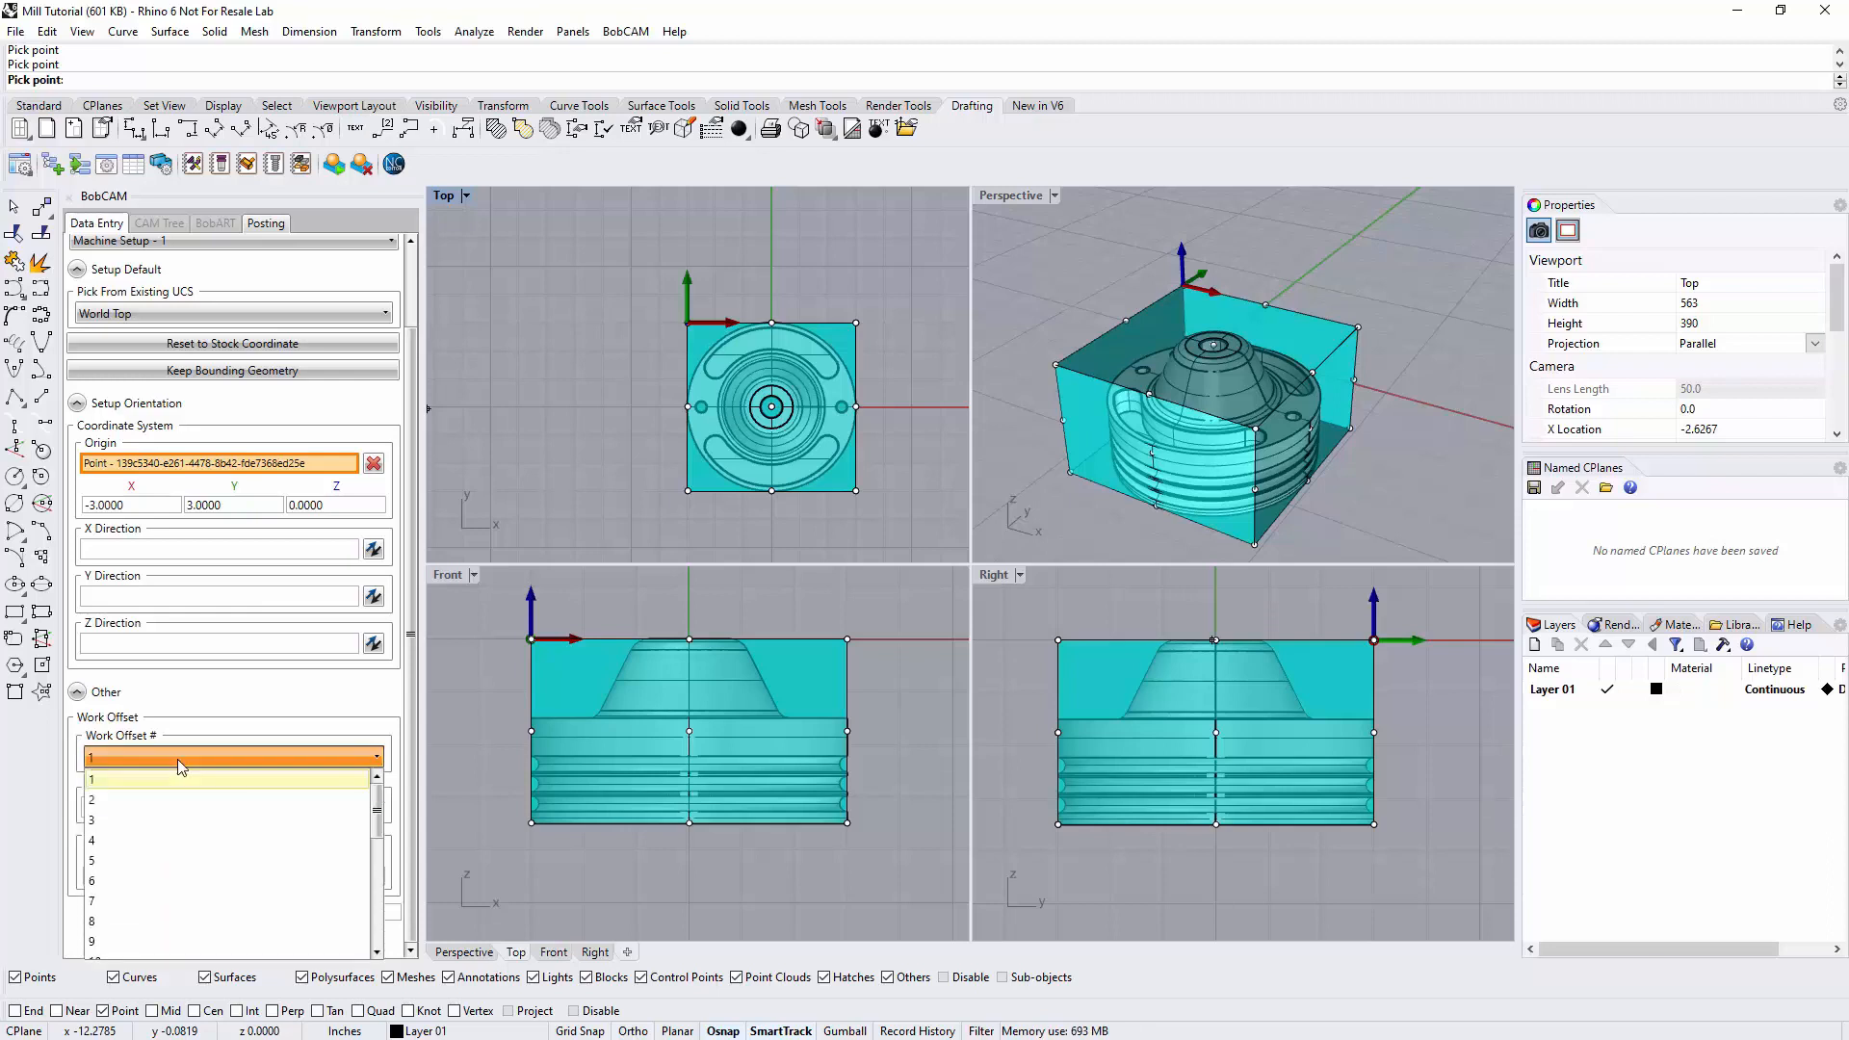
pyautogui.scroll(-6, 177, 895)
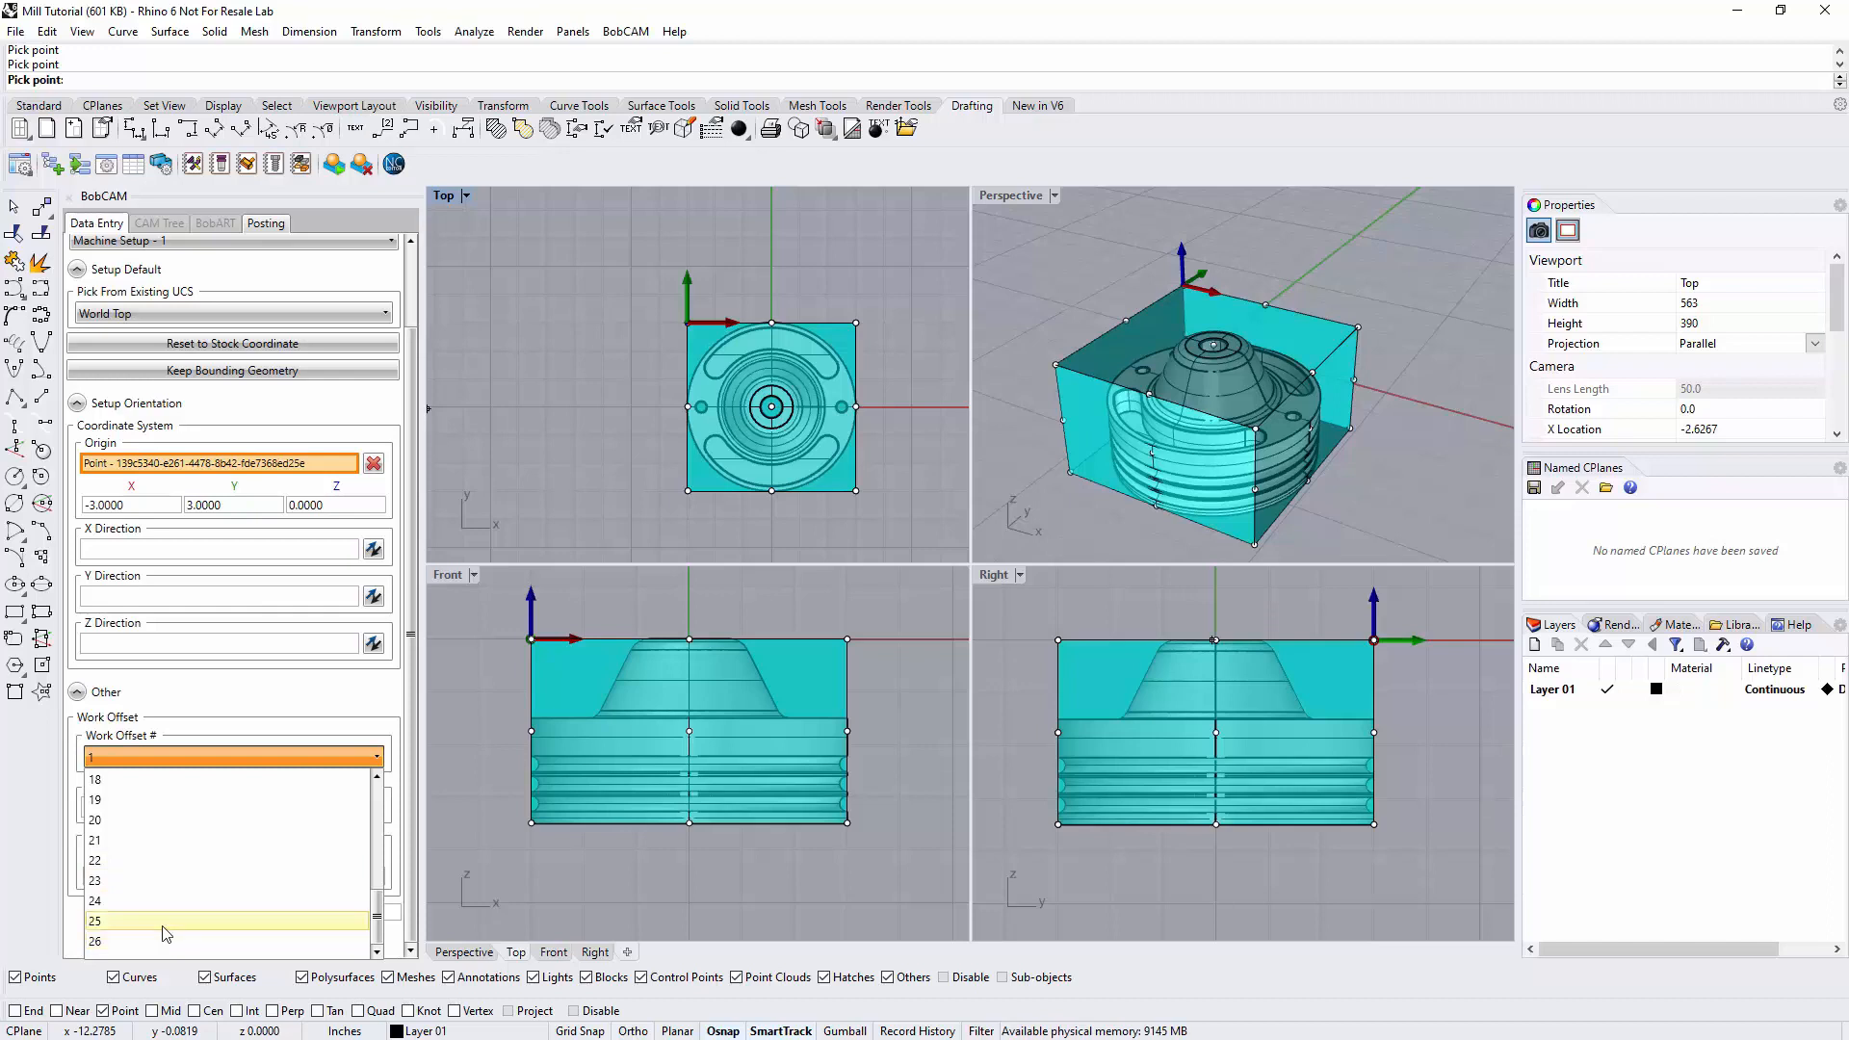
pyautogui.click(215, 755)
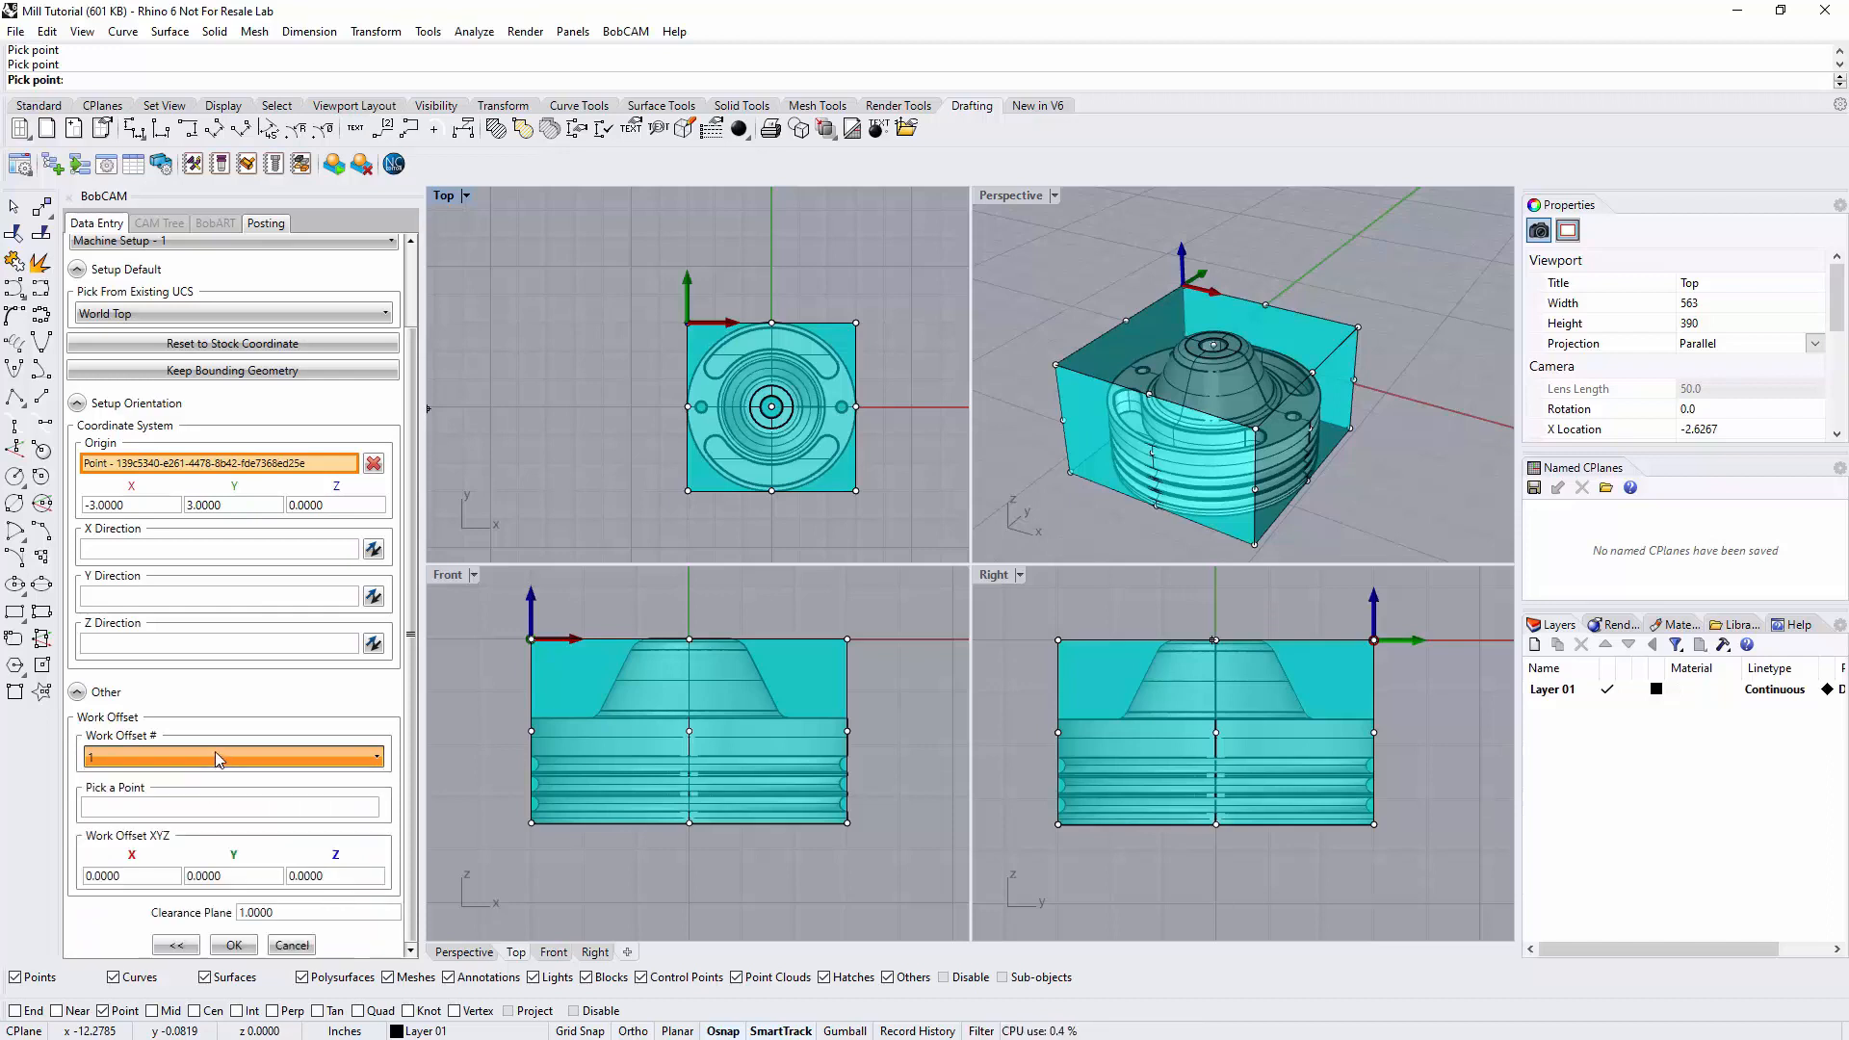
# Set the work offset's Z value to 4 and finish the machine setup.
pyautogui.doubleClick(333, 874)
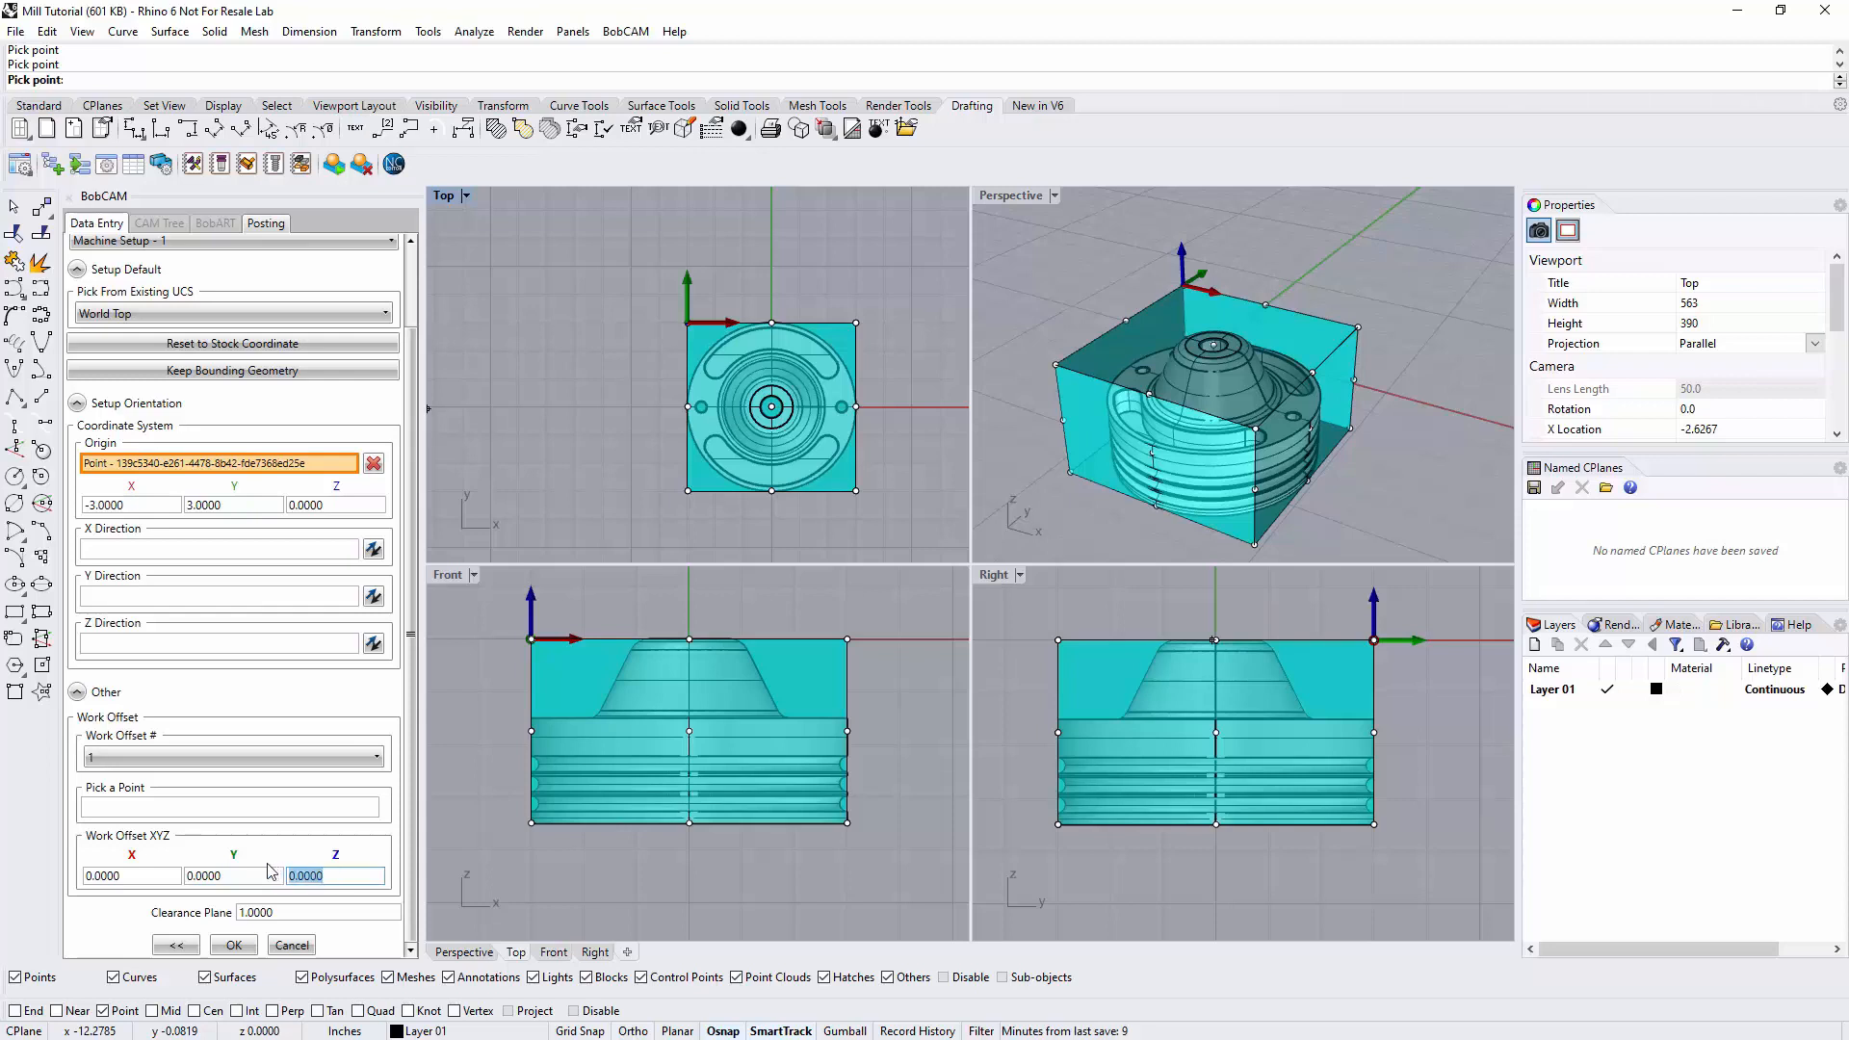
pyautogui.write('4')
pyautogui.click(275, 909)
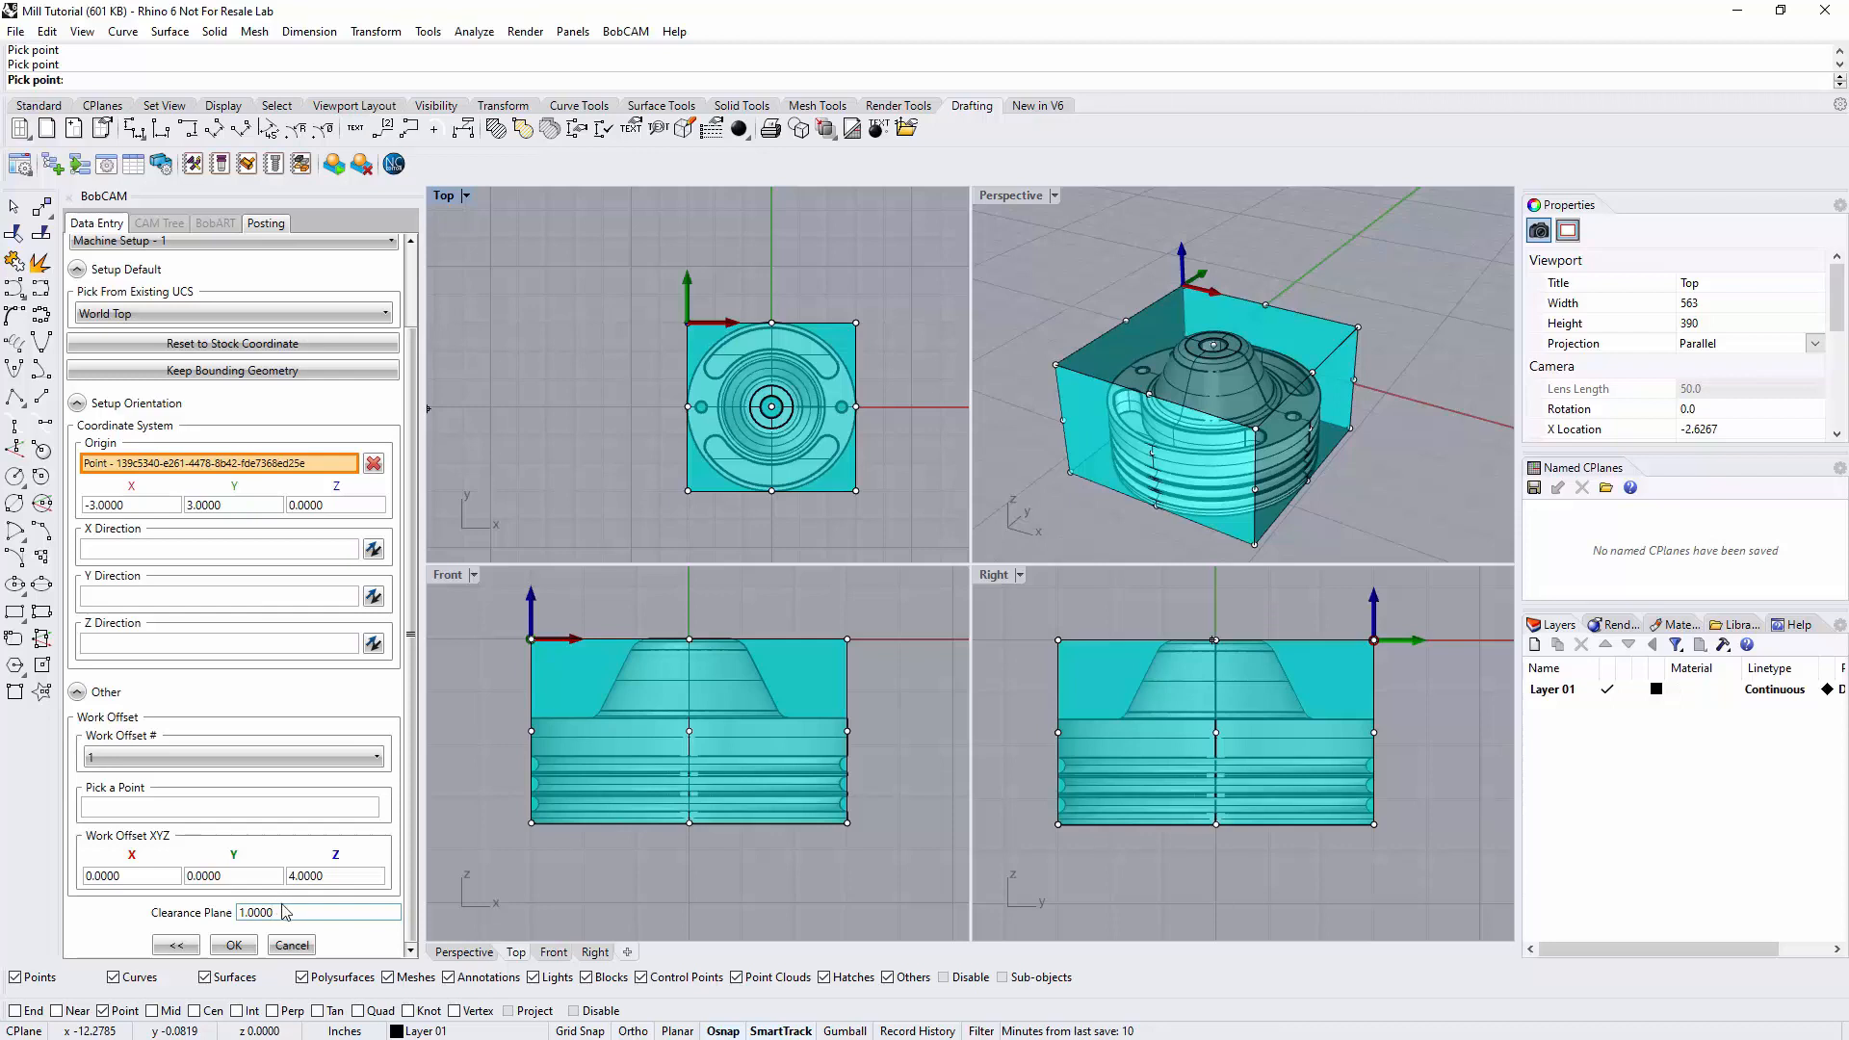
pyautogui.moveTo(279, 908); pyautogui.dragTo(234, 913)
pyautogui.click(234, 944)
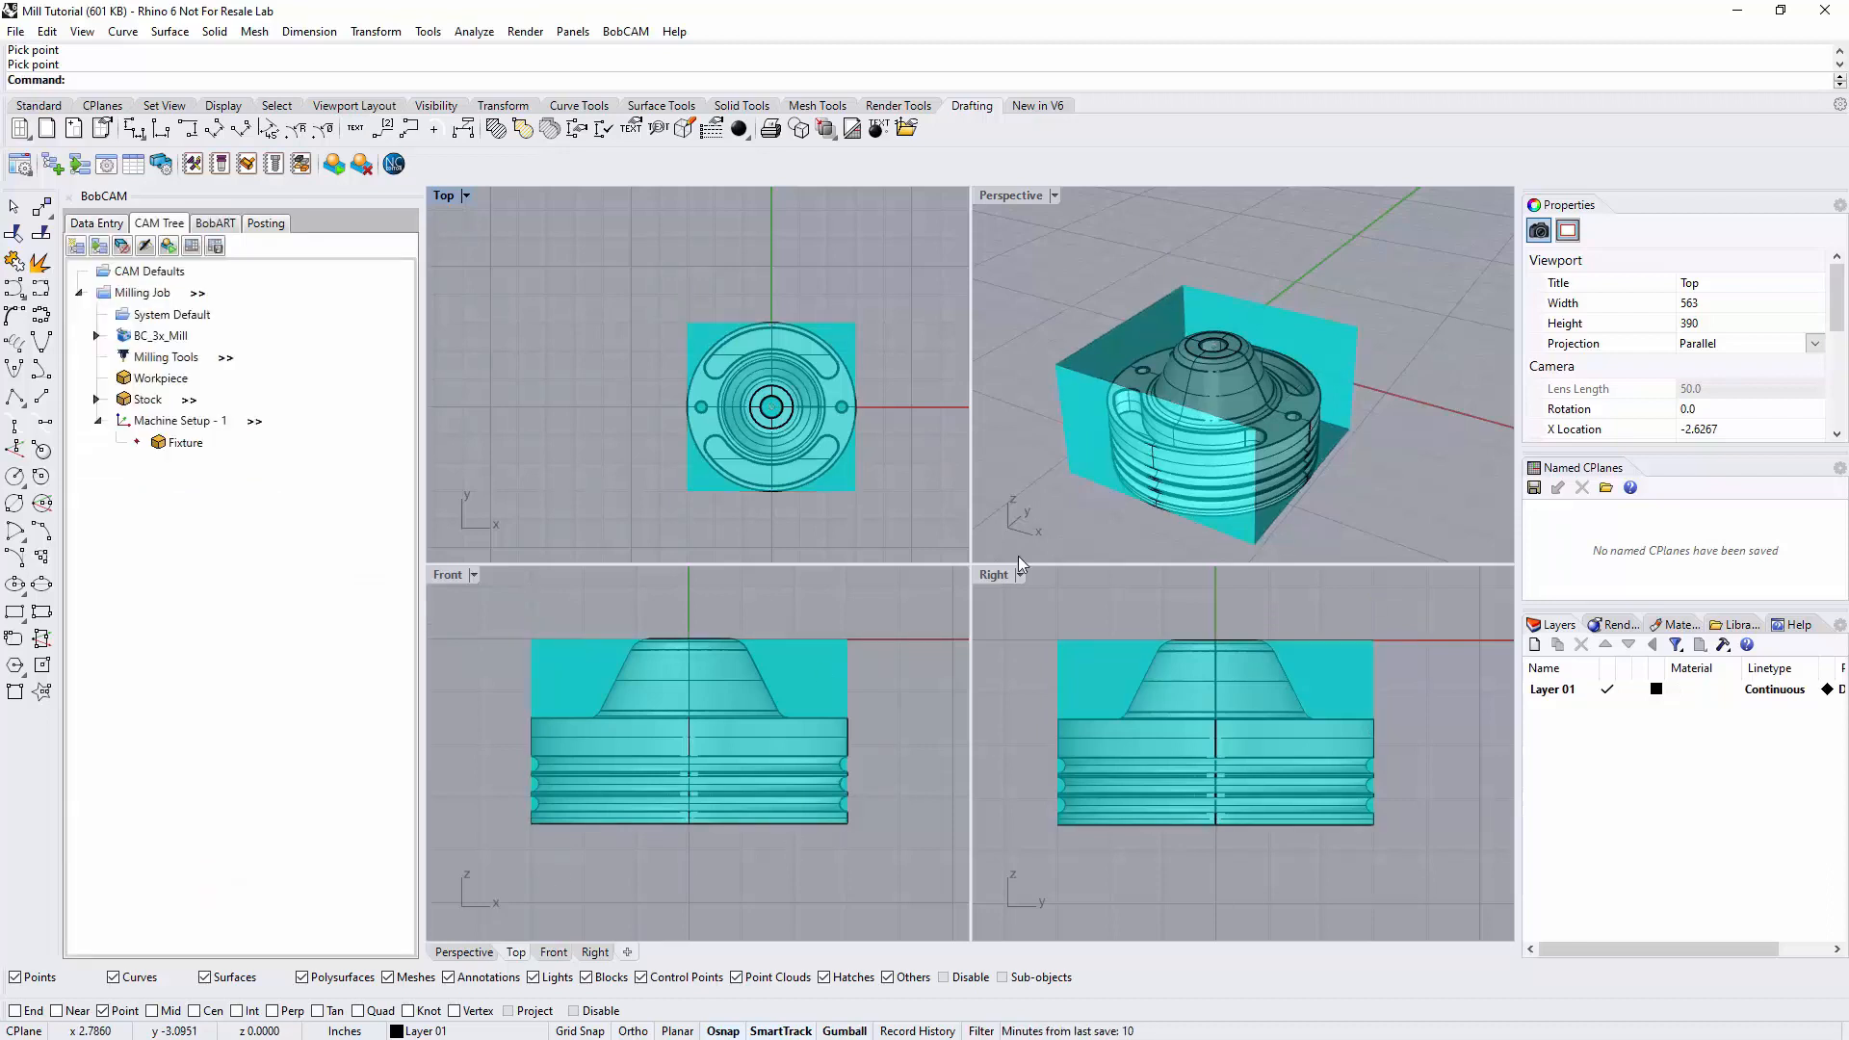
# Blank the milling job's stock so that only the part is shown in the viewports.
pyautogui.scroll(-4, 1172, 462)
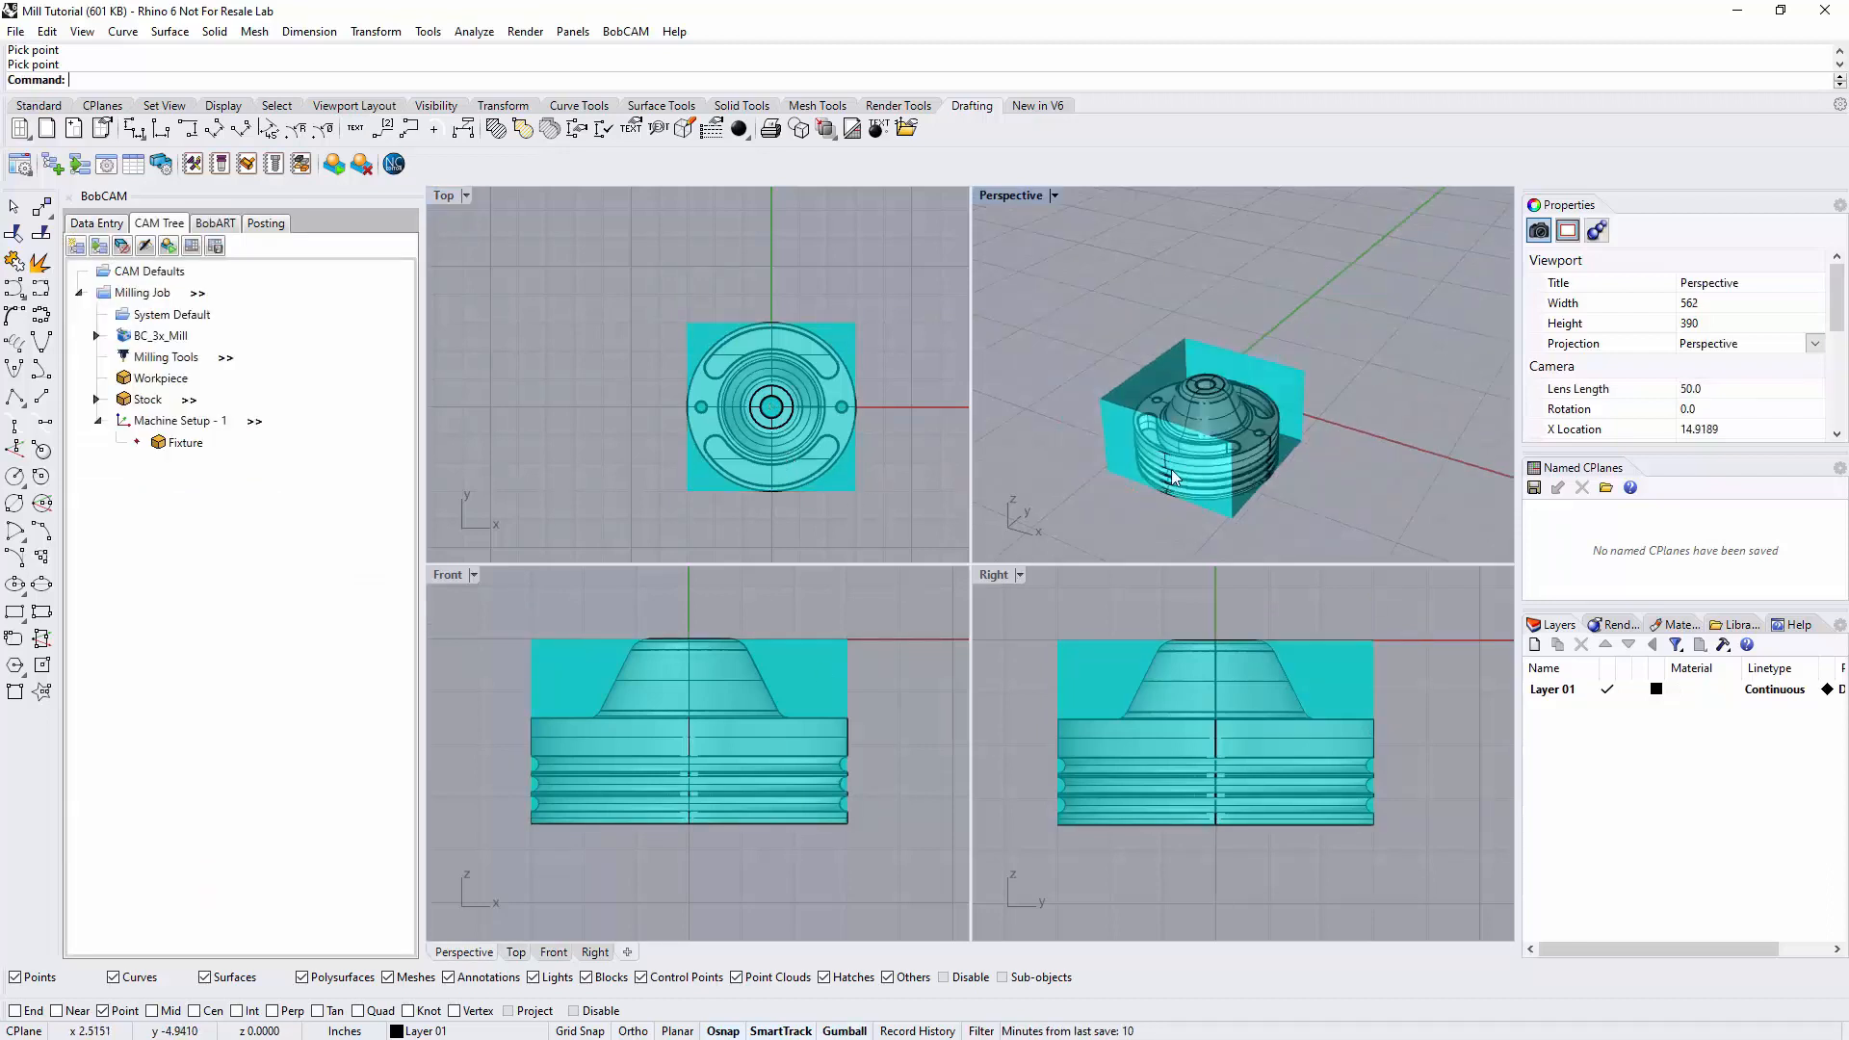
pyautogui.scroll(4, 1084, 448)
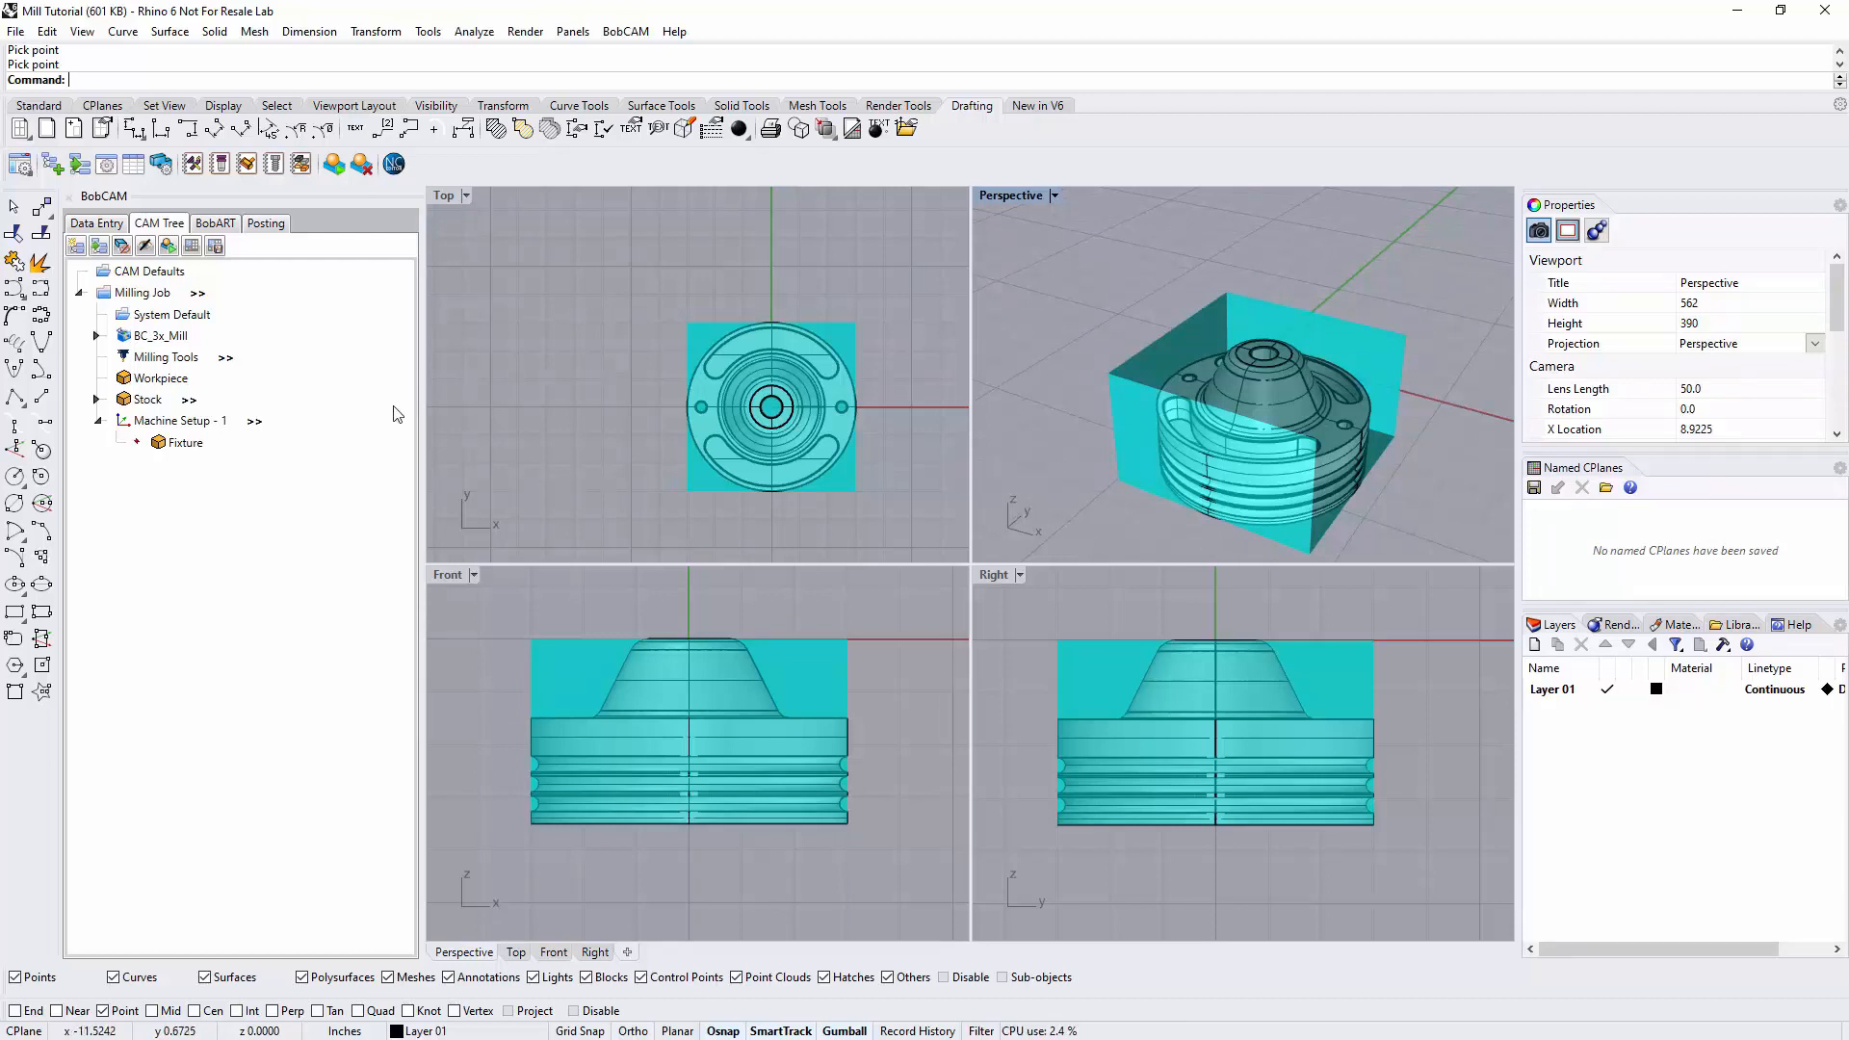
pyautogui.rightClick(131, 397)
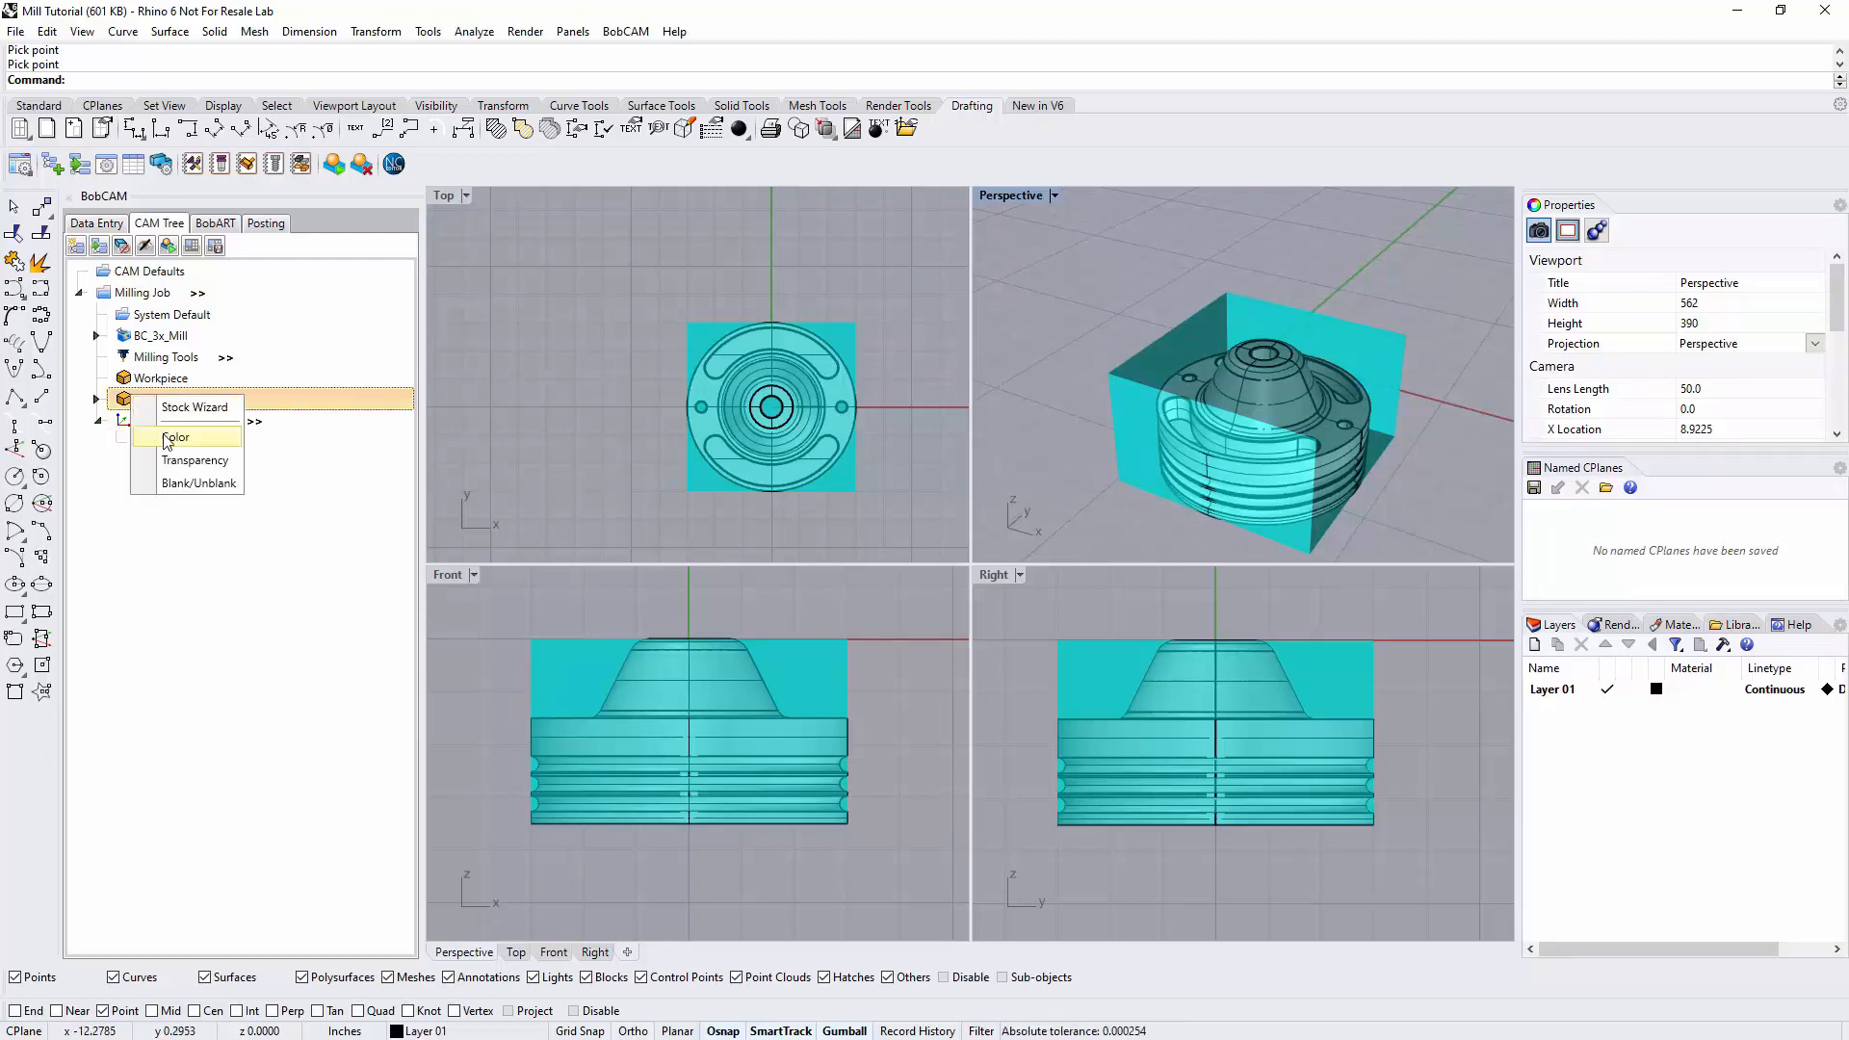
pyautogui.click(182, 484)
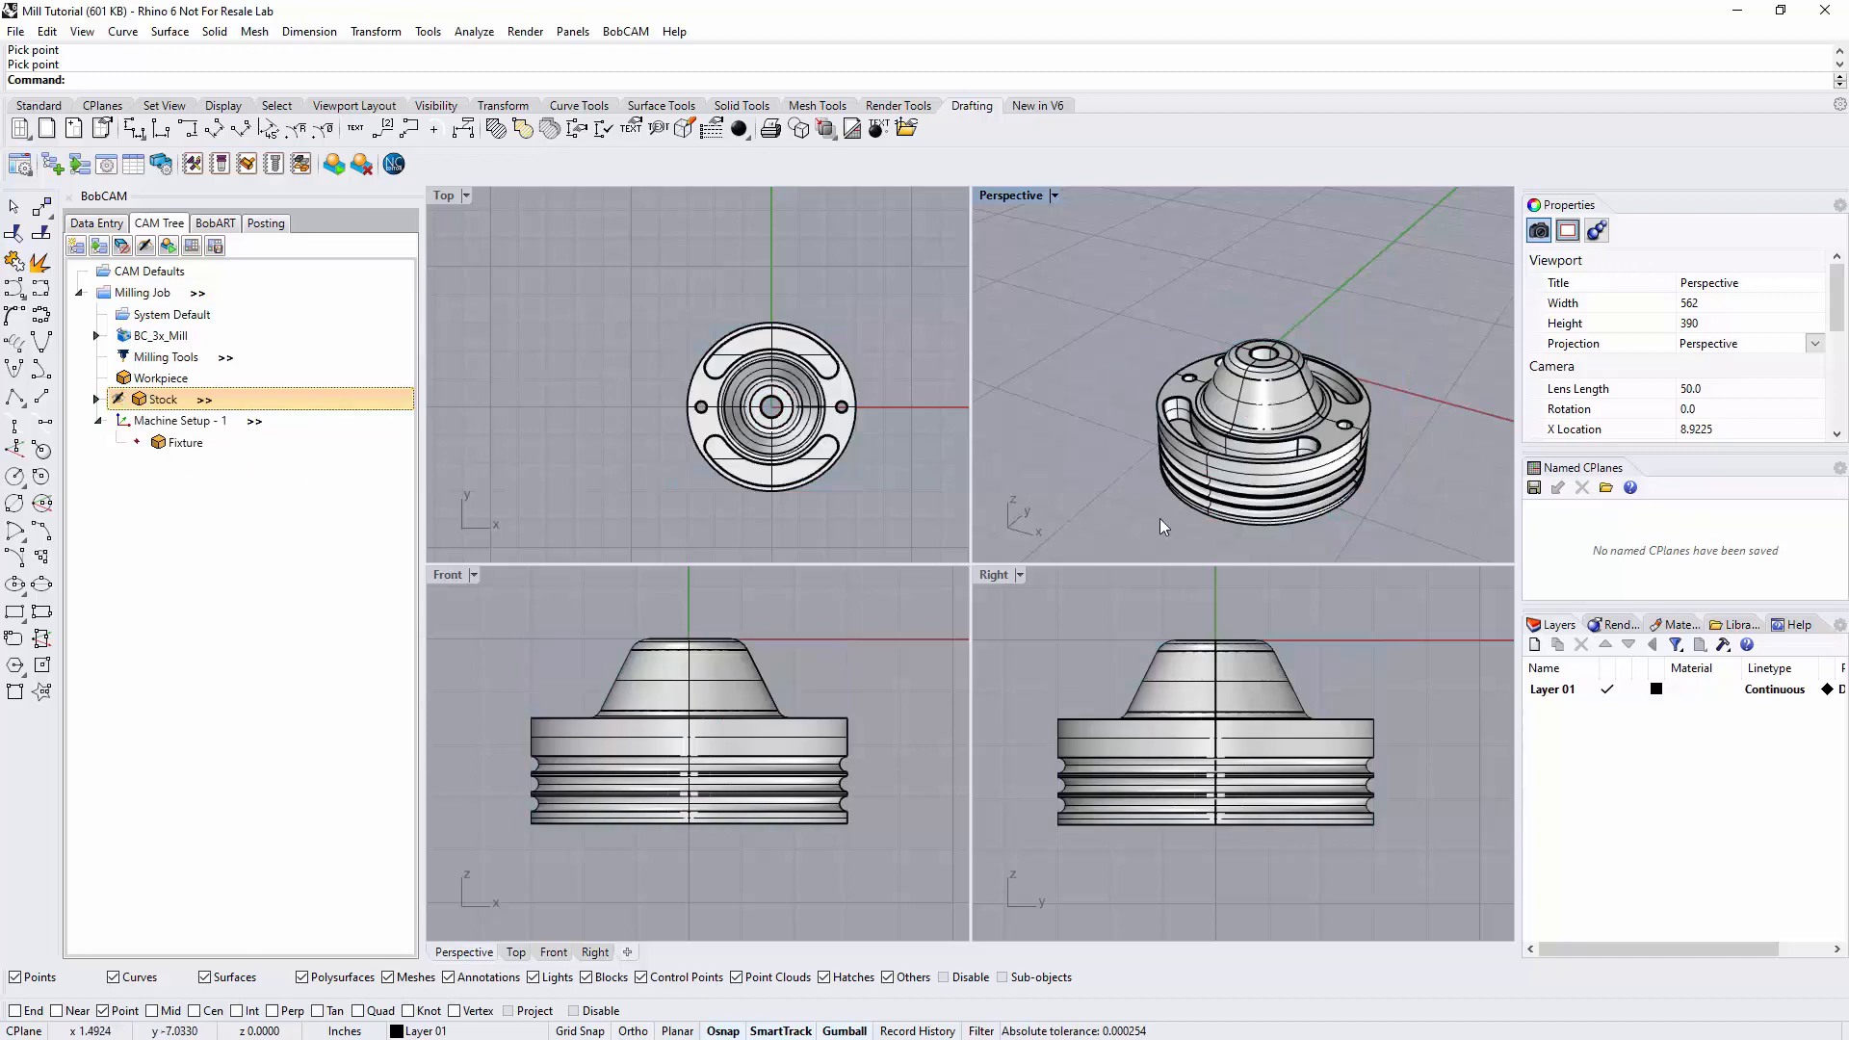
pyautogui.scroll(-5, 1185, 486)
pyautogui.scroll(6, 1186, 488)
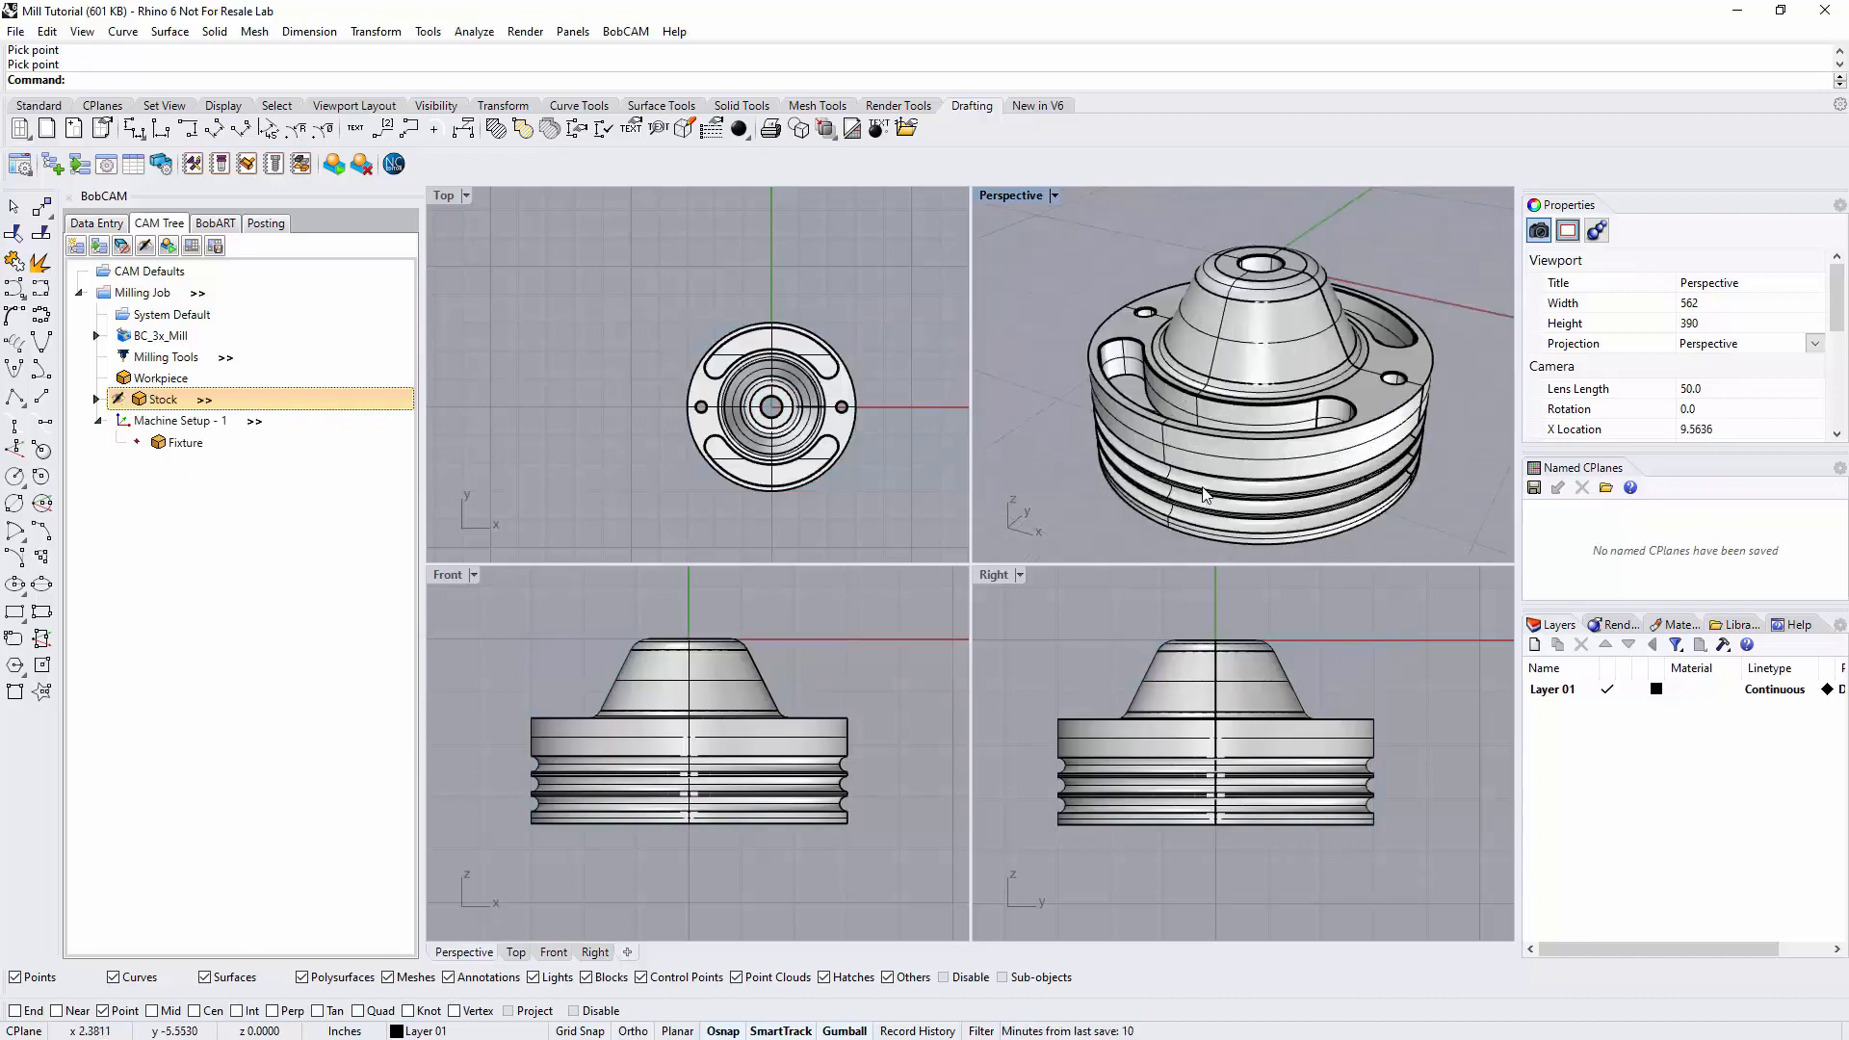
pyautogui.scroll(-2, 1199, 502)
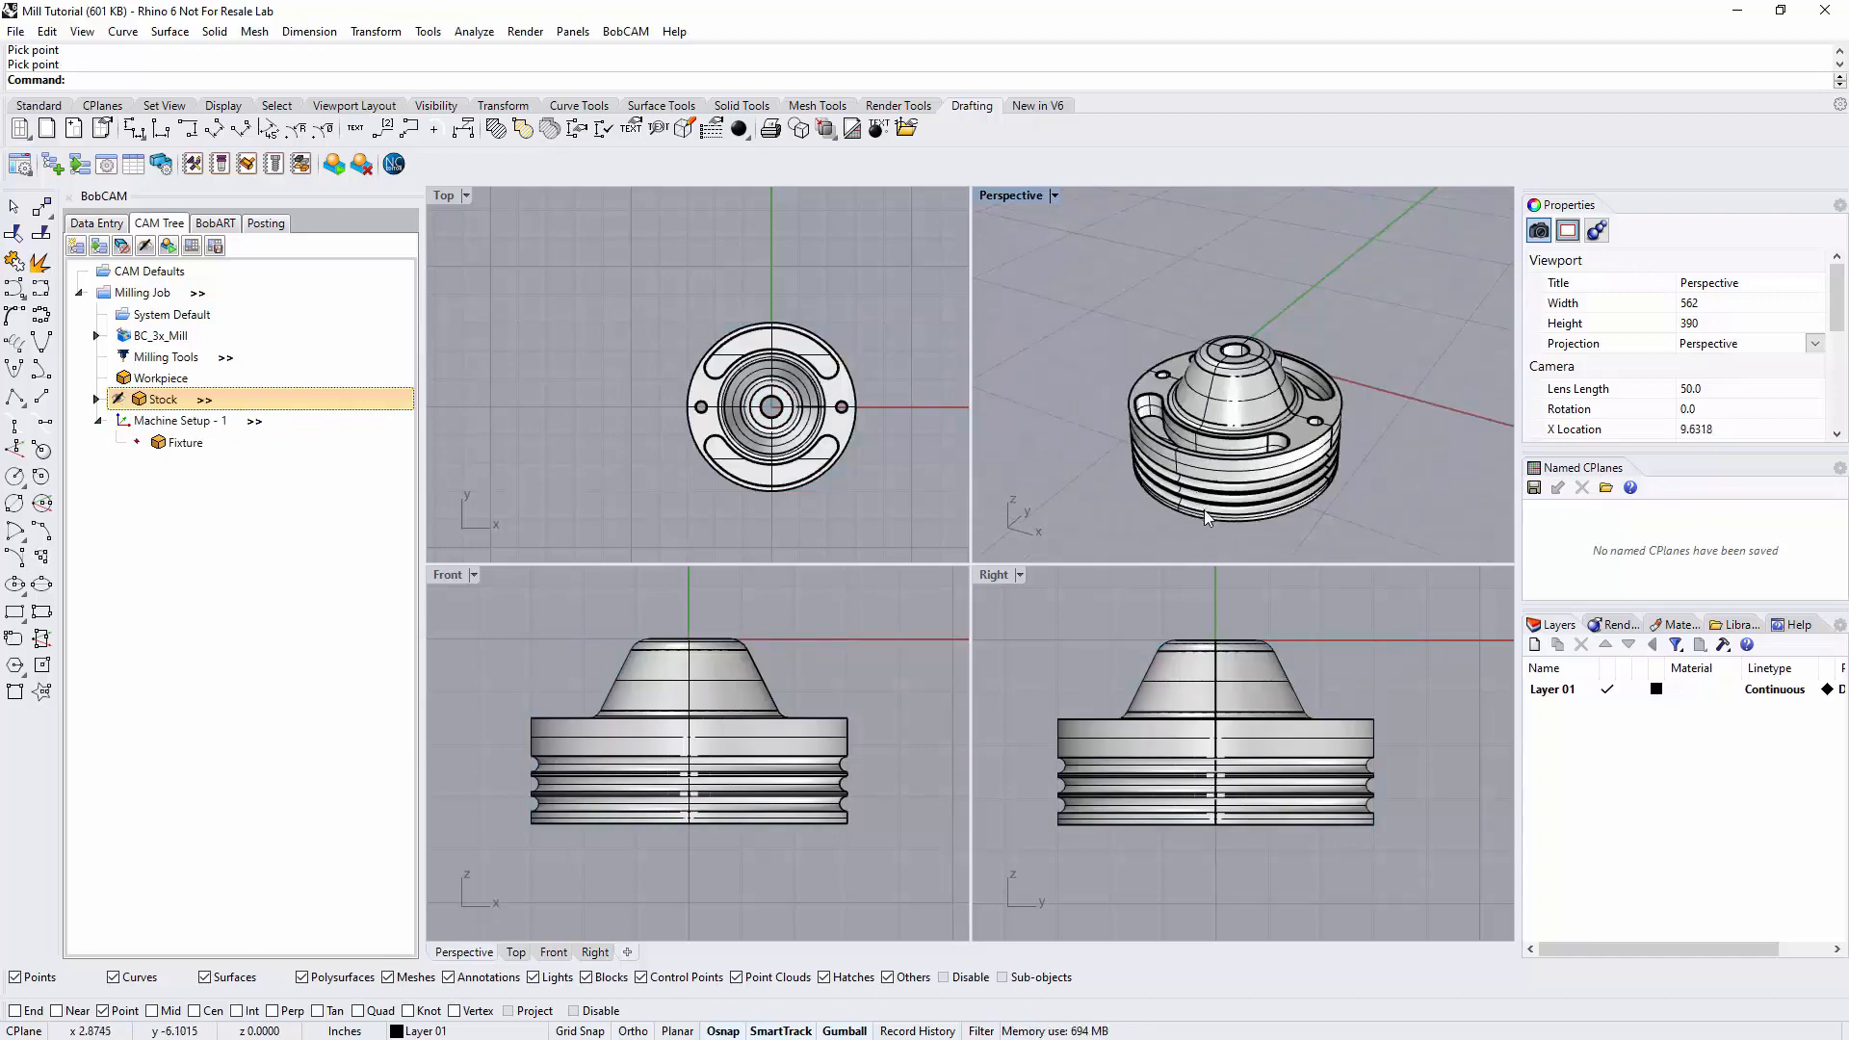